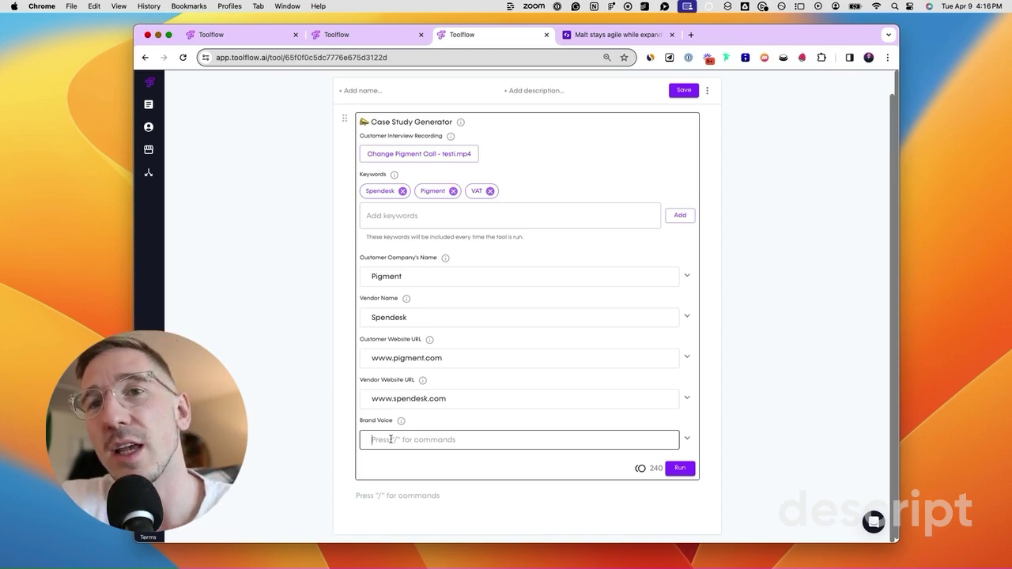
Enter "casual and conversational" as the plain-text Brand Voice, and clear the field again.
text(casual and conversational)
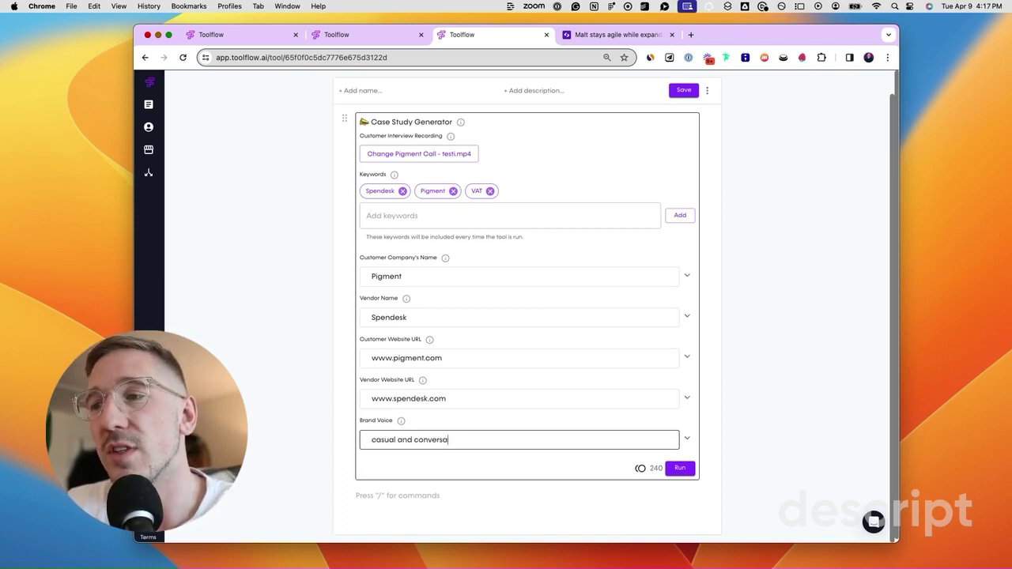
triple_click(429, 439)
key(BackSpace)
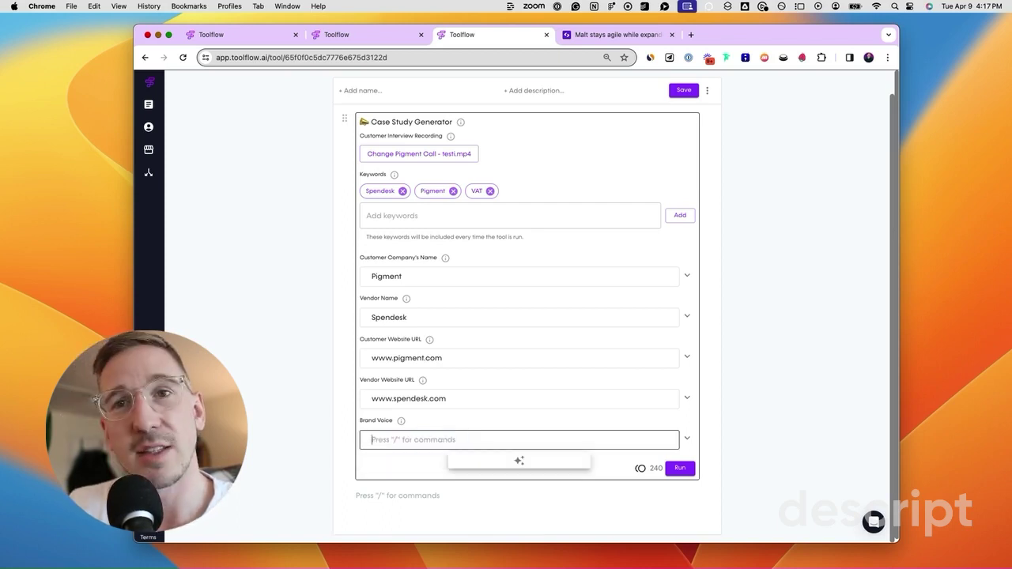
Insert the Toolflow Brand Voice snippet into the Case Study Generator's Brand Voice field.
text(/toolflow)
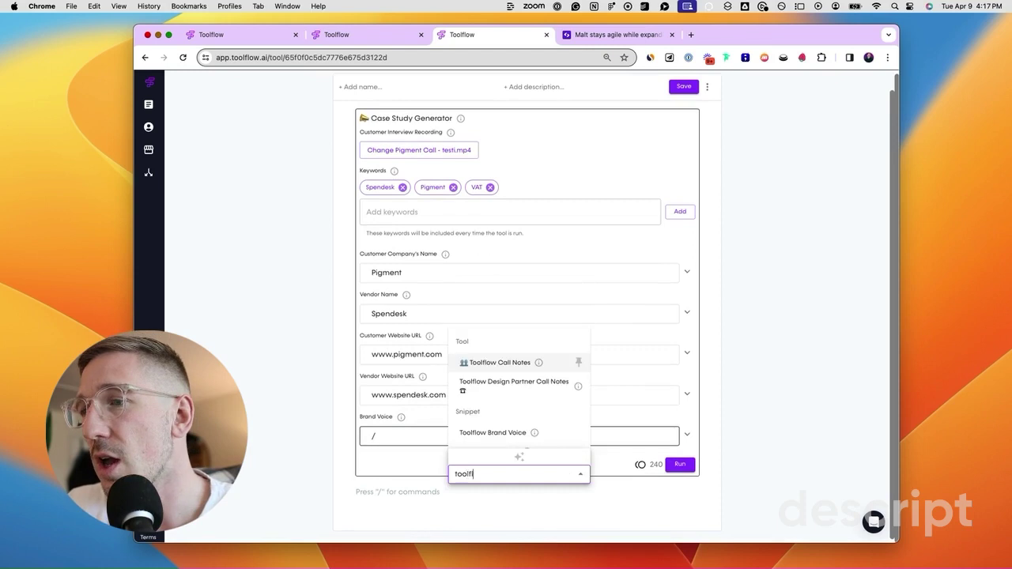
click(482, 434)
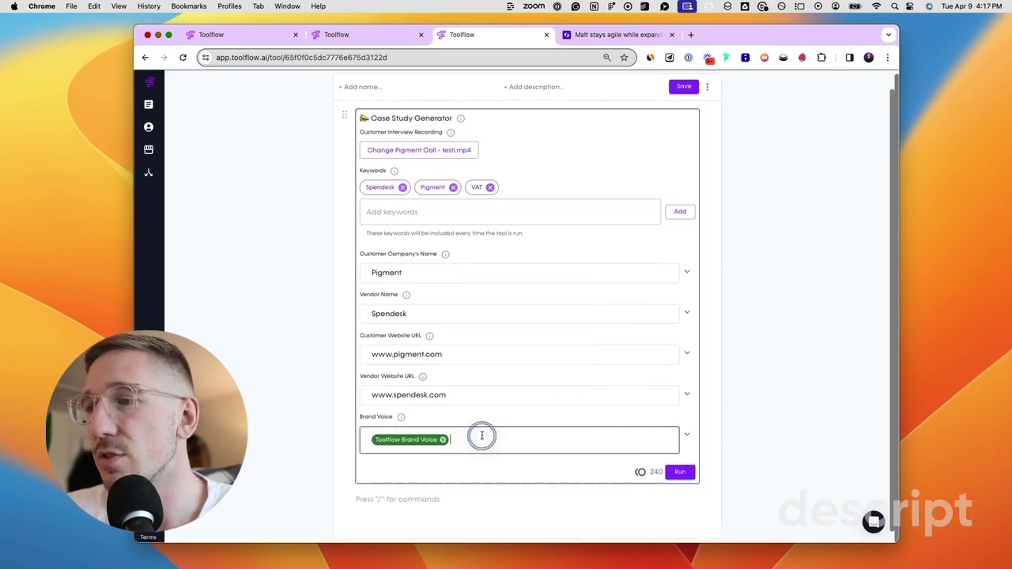
Insert the Toolflow Brand Voice snippet into the document below the form to read its text, and delete it.
scroll(481, 436, down, 1)
click(425, 492)
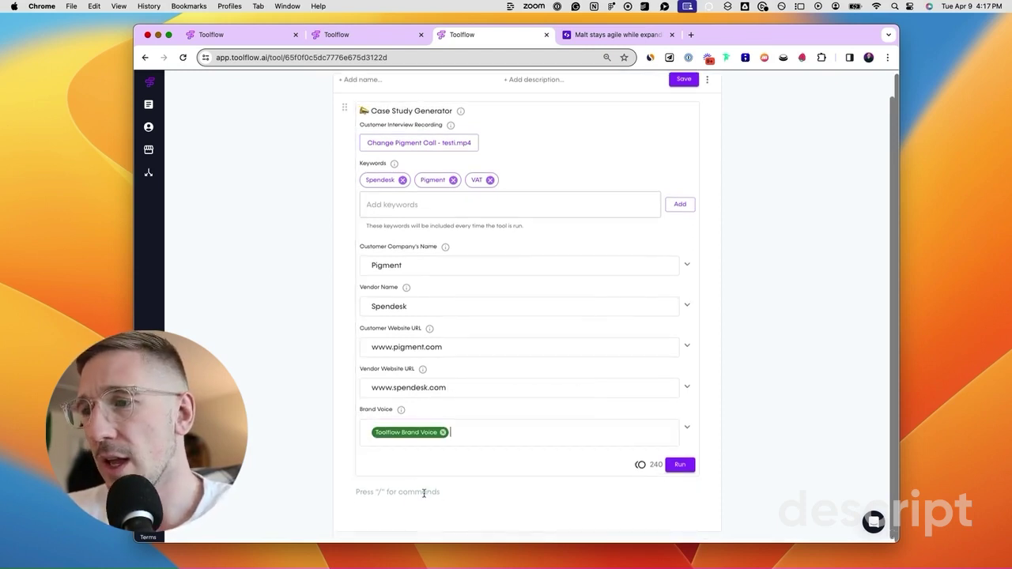
text(/toolfl)
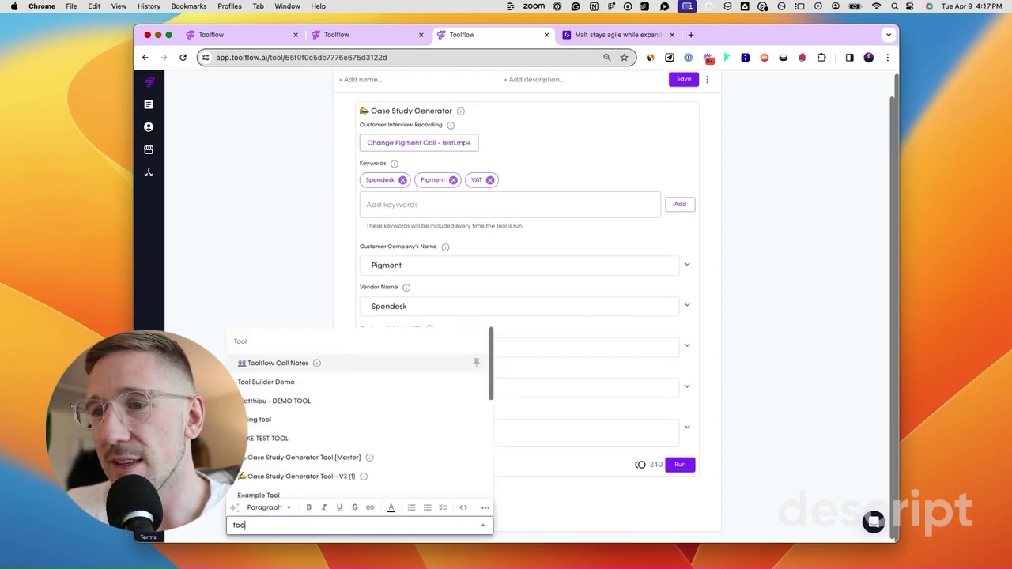
text(ow)
click(434, 482)
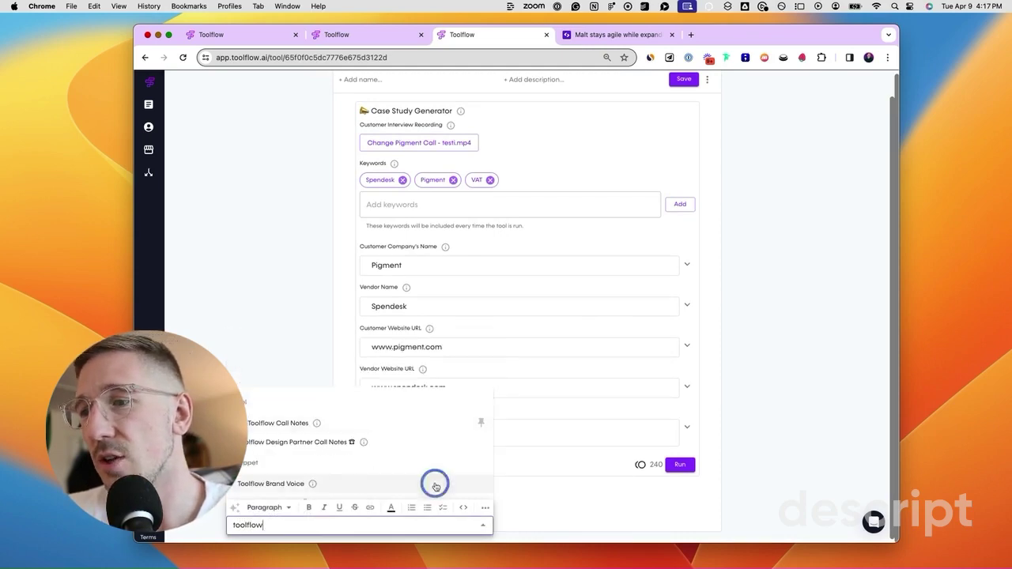
scroll(516, 447, down, 2)
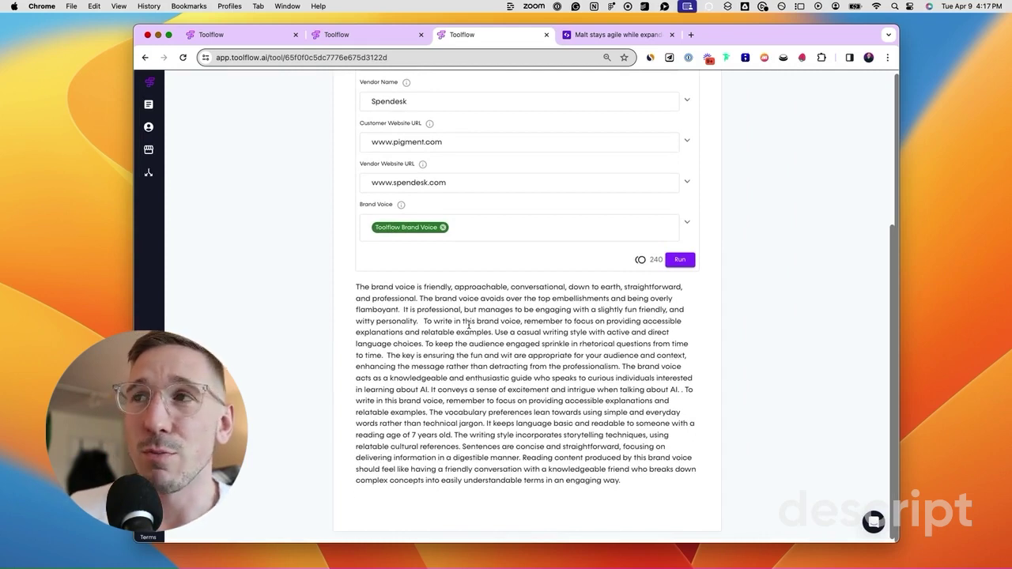
triple_click(468, 324)
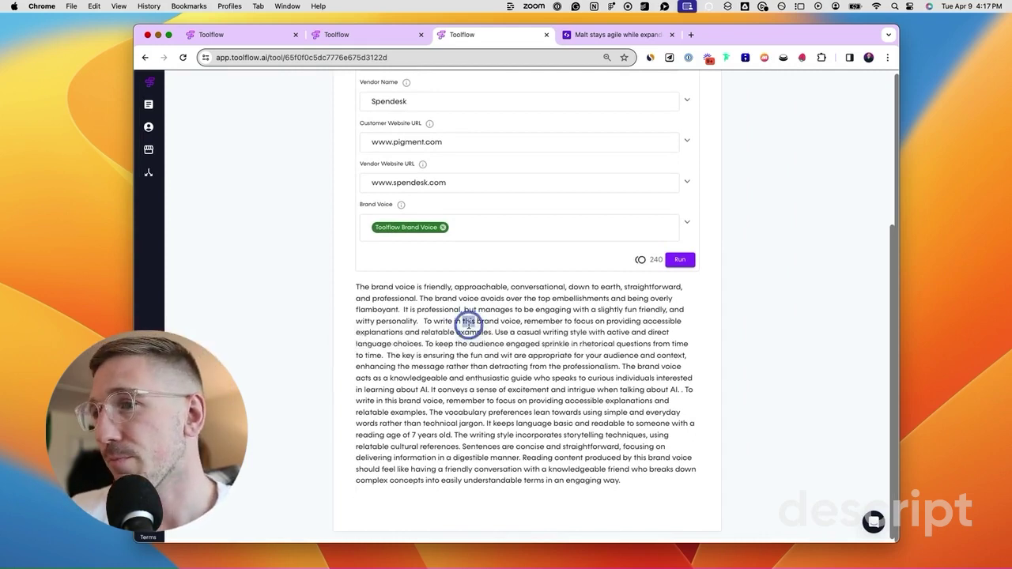
key(BackSpace)
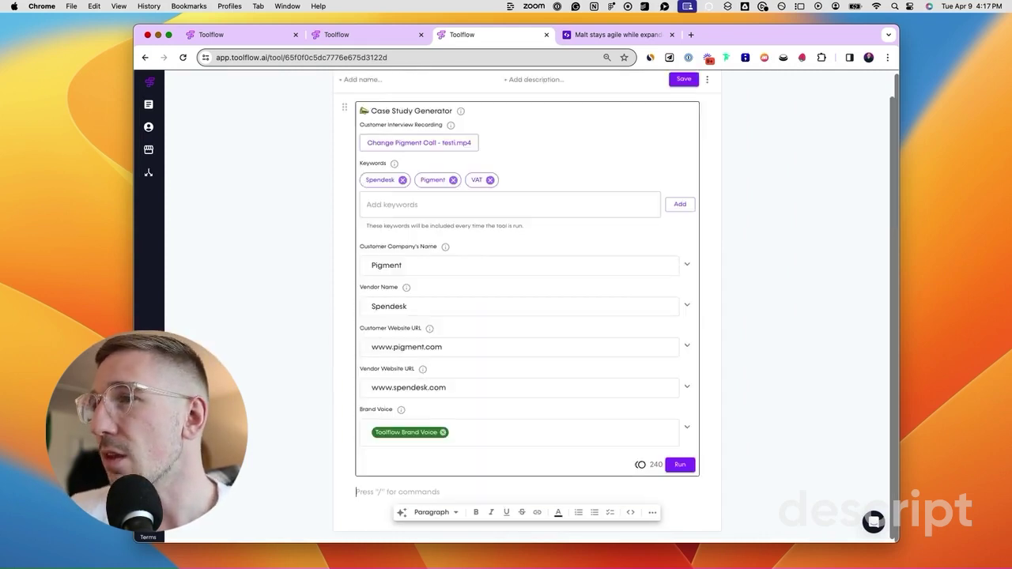
Run the Case Study Generator and open its options.
click(682, 467)
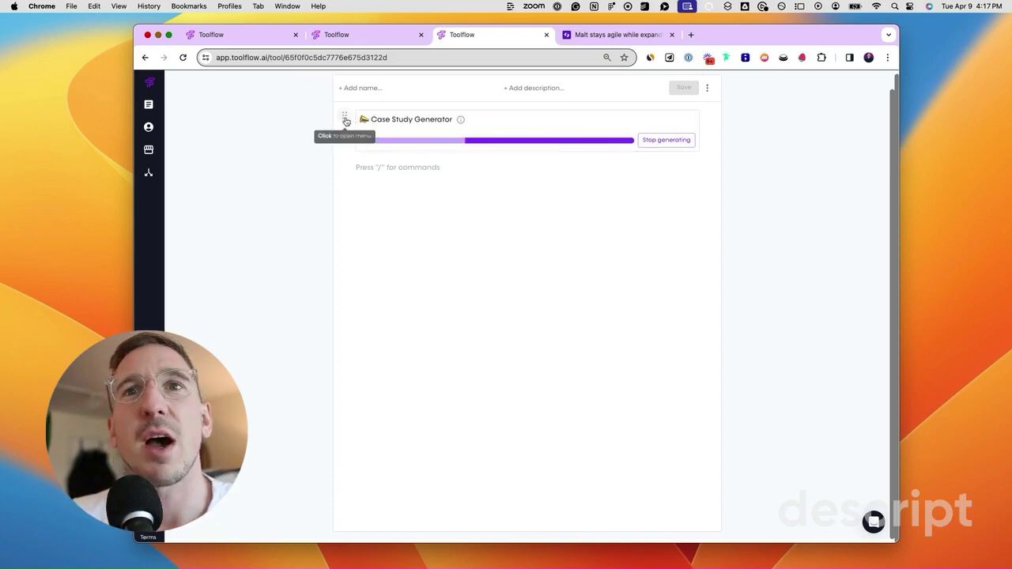
click(346, 119)
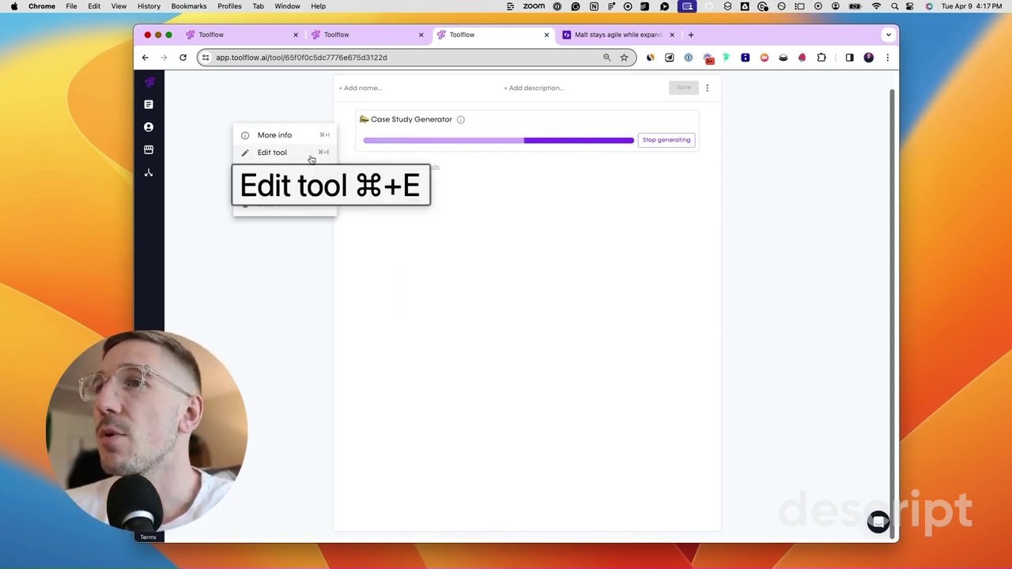
Switch to the Case Study Generator's workflow editor and examine how its nodes are connected.
click(349, 33)
drag(355, 165, 385, 164)
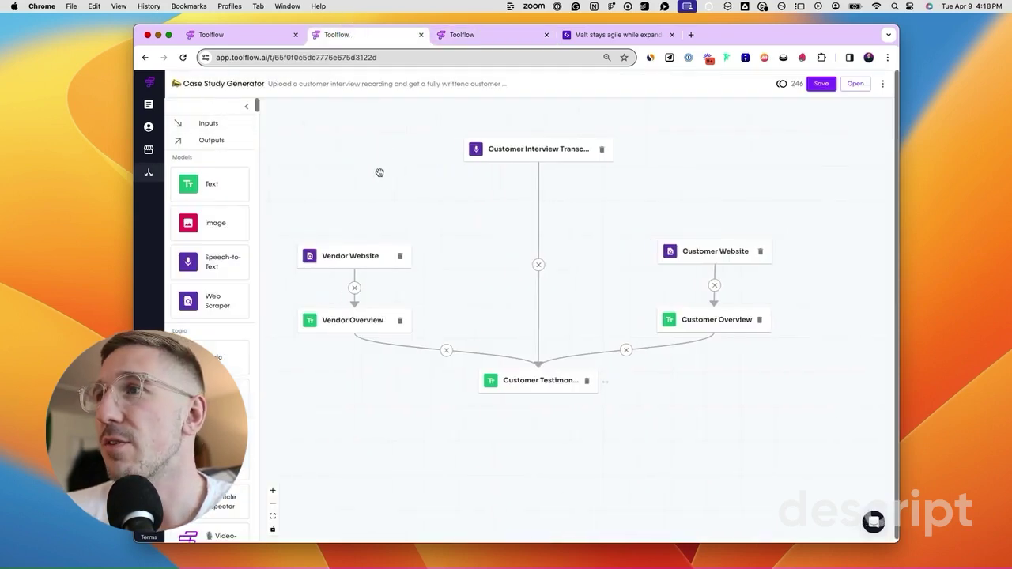
click(443, 199)
drag(443, 199, 436, 198)
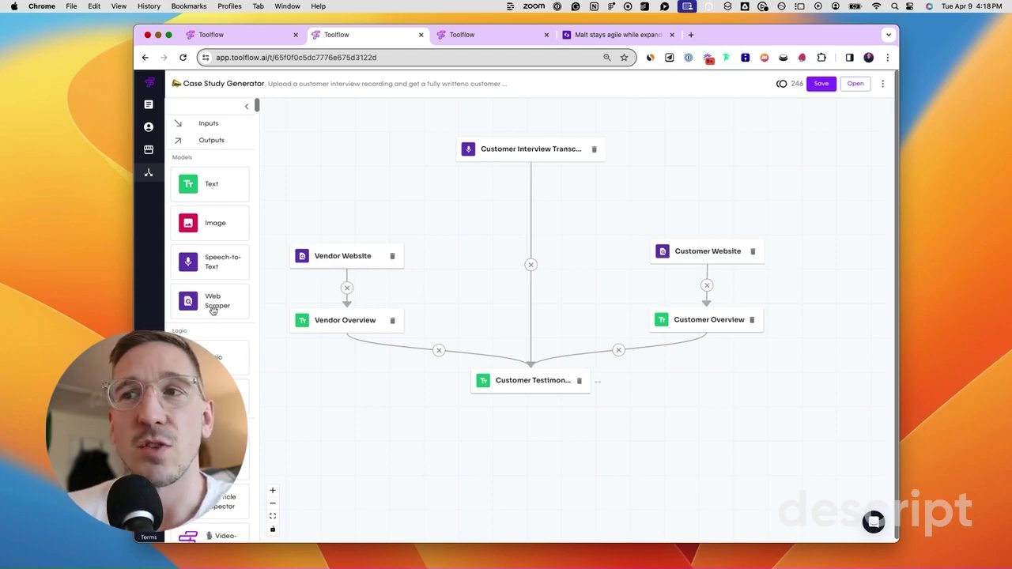
Open the Vendor Overview node and review its model settings and prompt.
click(339, 321)
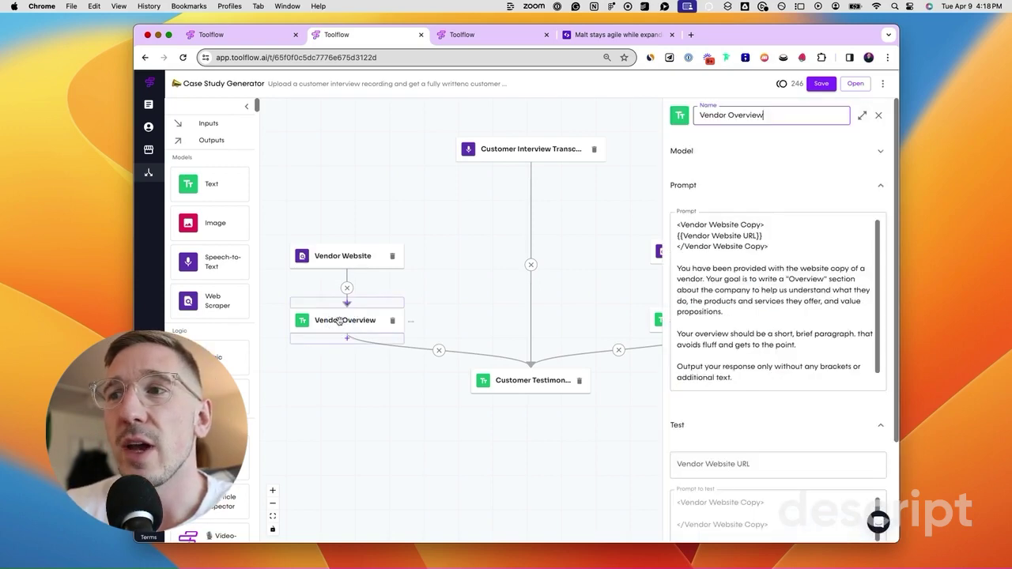
click(705, 156)
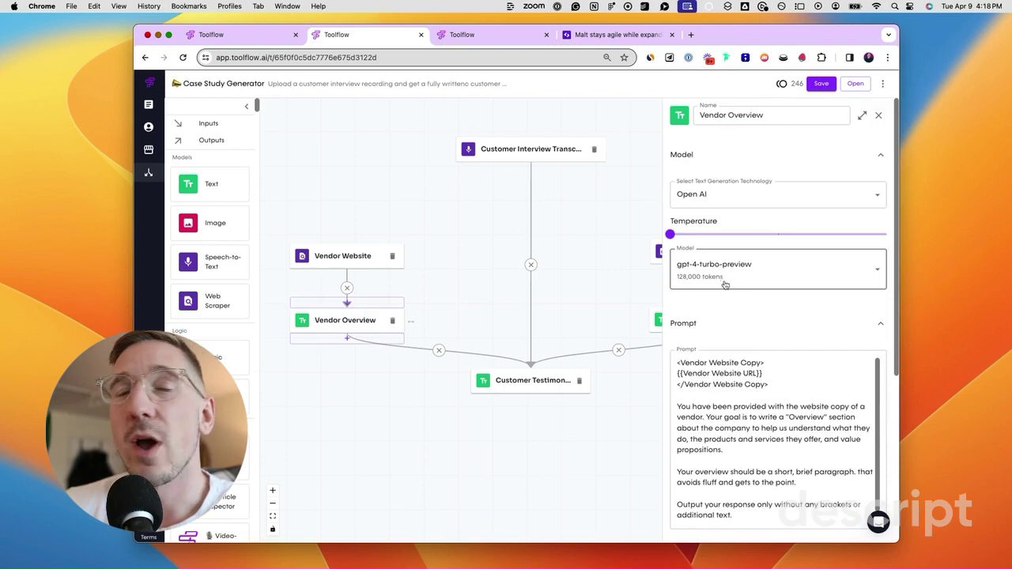
scroll(749, 321, down, 1)
scroll(750, 321, down, 3)
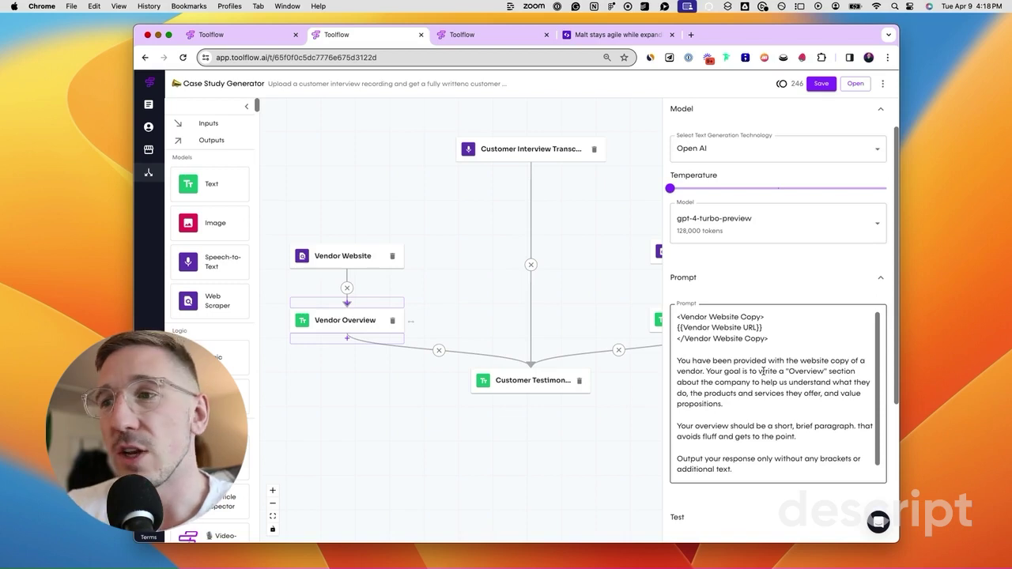
Inspect the Customer Website node's settings and the Customer Testimonial node's prompt and model.
drag(611, 254, 552, 254)
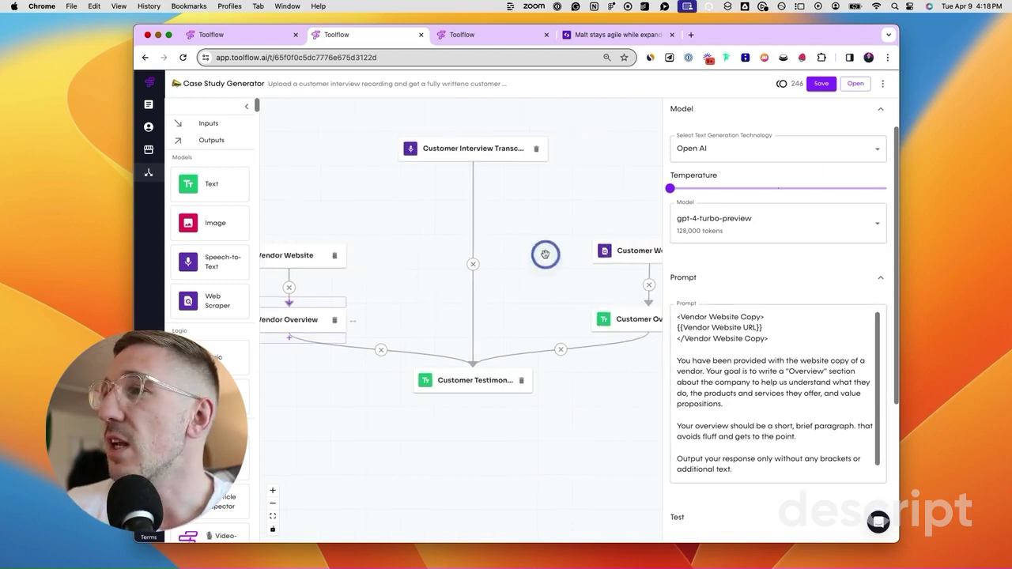
click(605, 250)
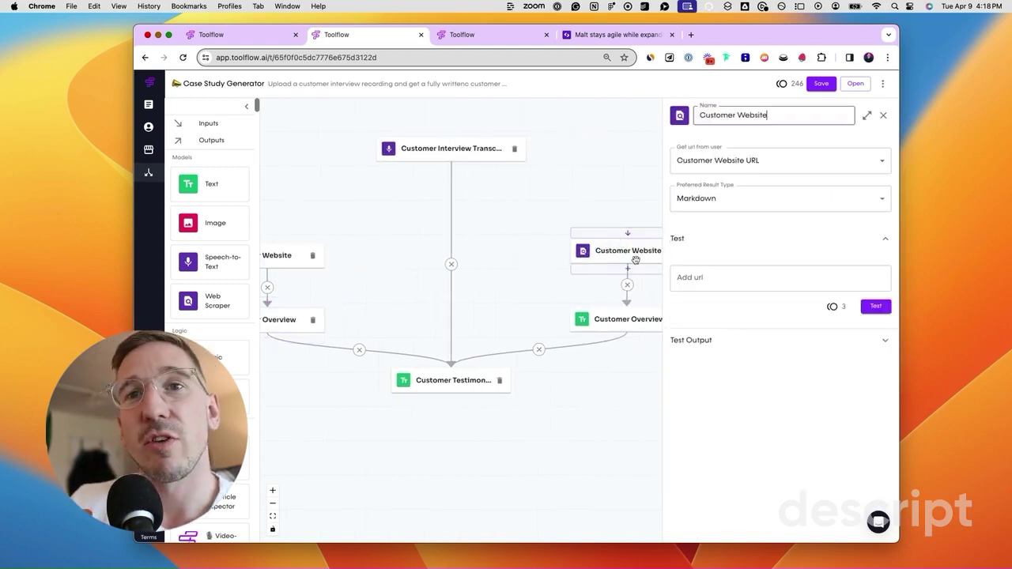
click(440, 380)
scroll(687, 272, down, 10)
scroll(688, 269, up, 10)
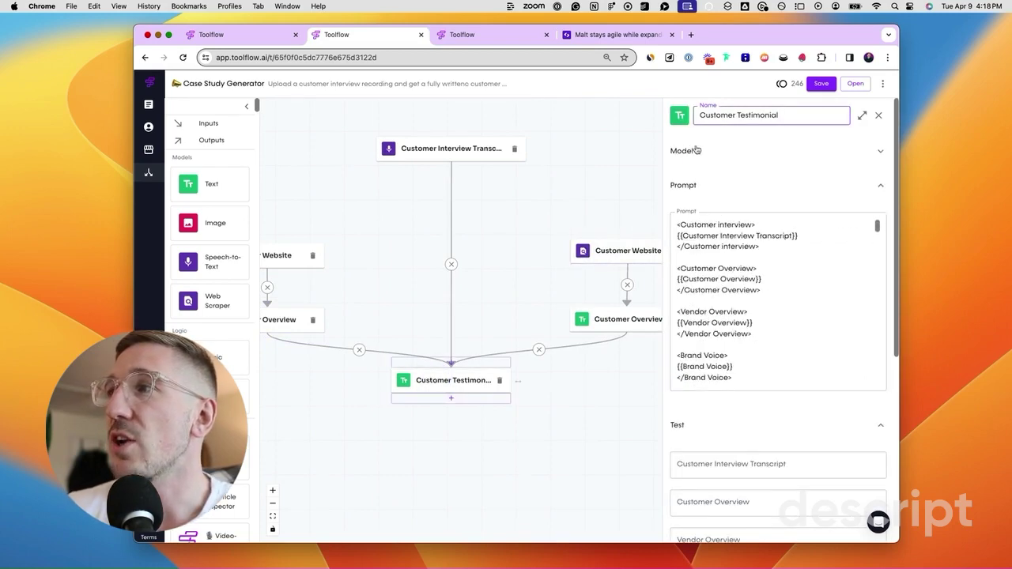
click(696, 150)
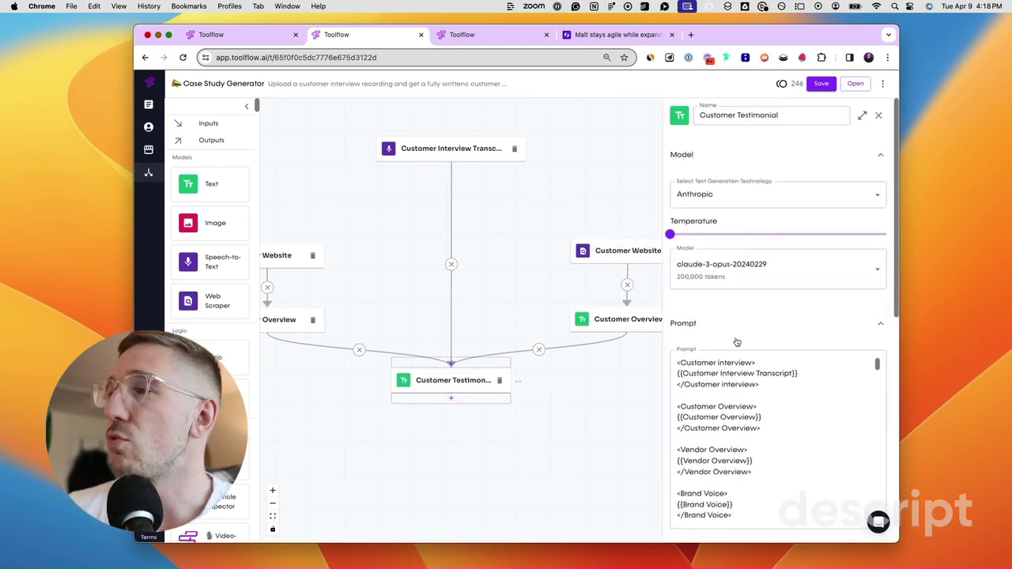
Return to the document with the running Case Study Generator and dismiss its options.
click(491, 34)
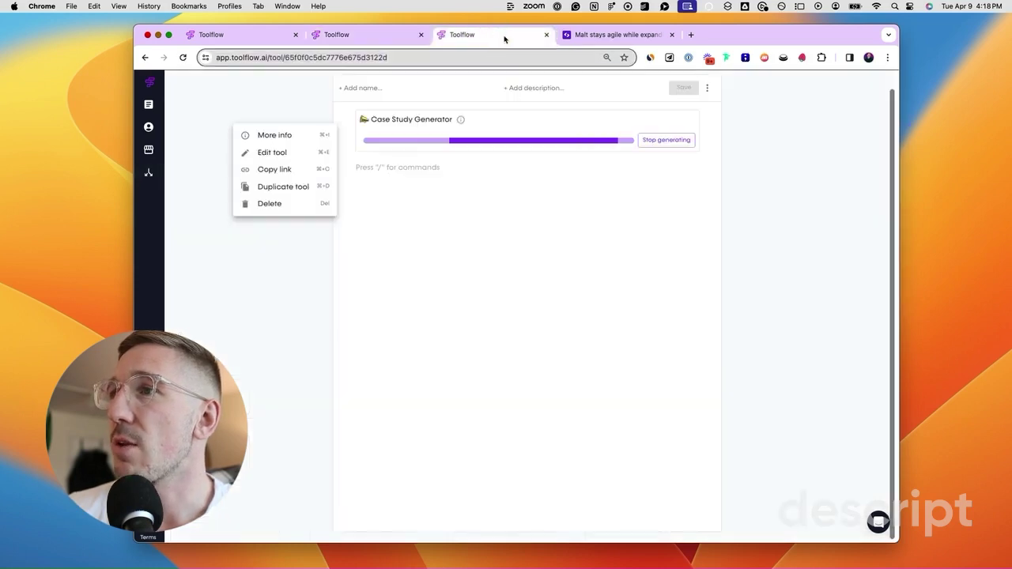
click(479, 199)
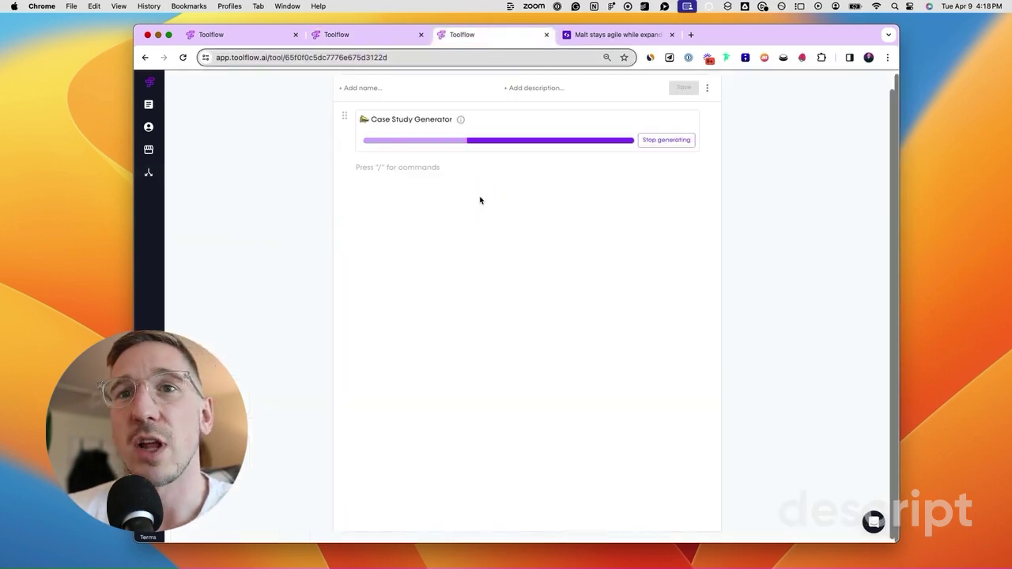
click(17, 314)
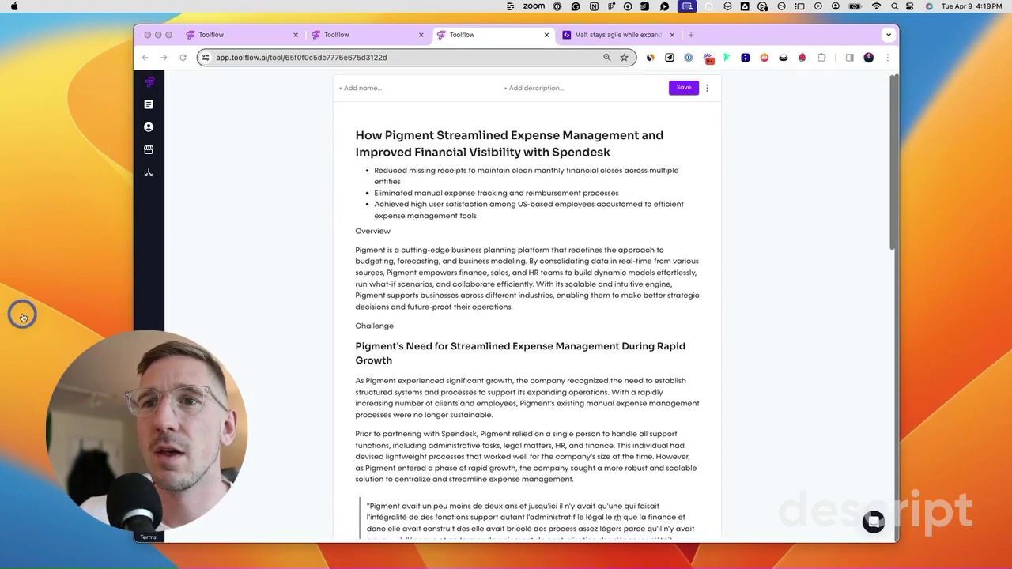
Read through the generated Pigment case study from its title to the Results section, enlarging the page for the summary.
scroll(529, 184, down, 5)
scroll(529, 183, up, 5)
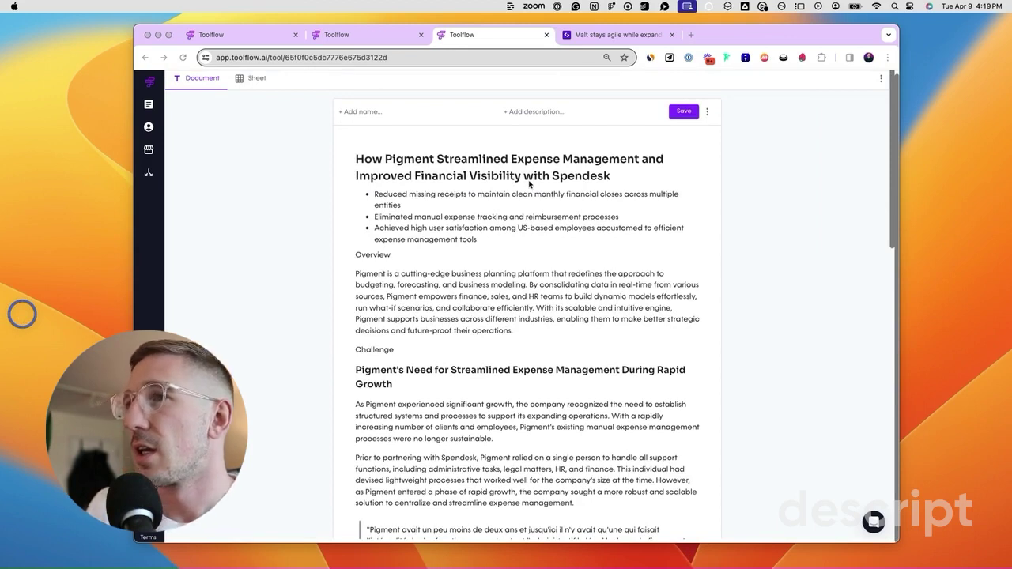
scroll(474, 176, down, 1)
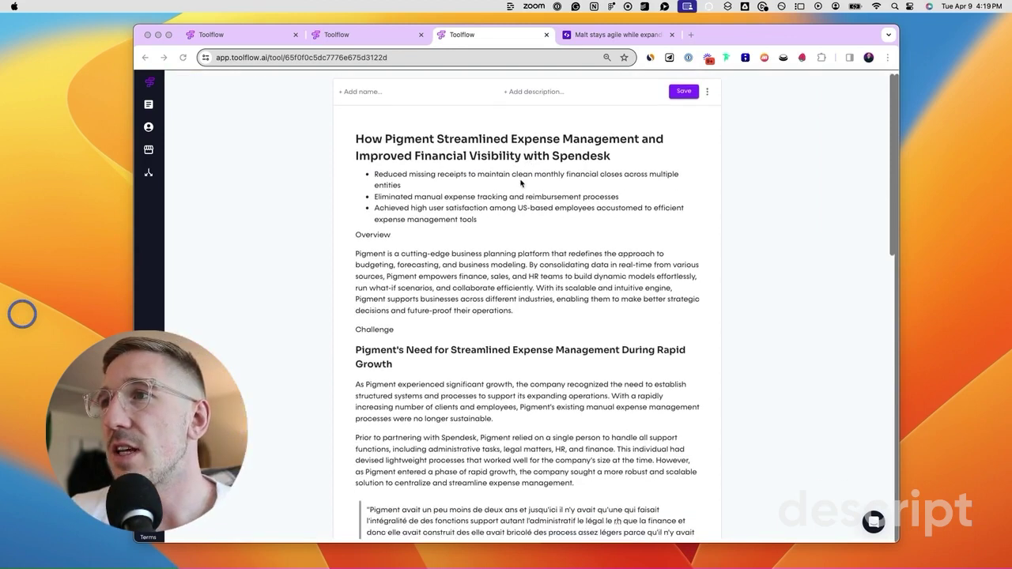
click(440, 165)
click(451, 140)
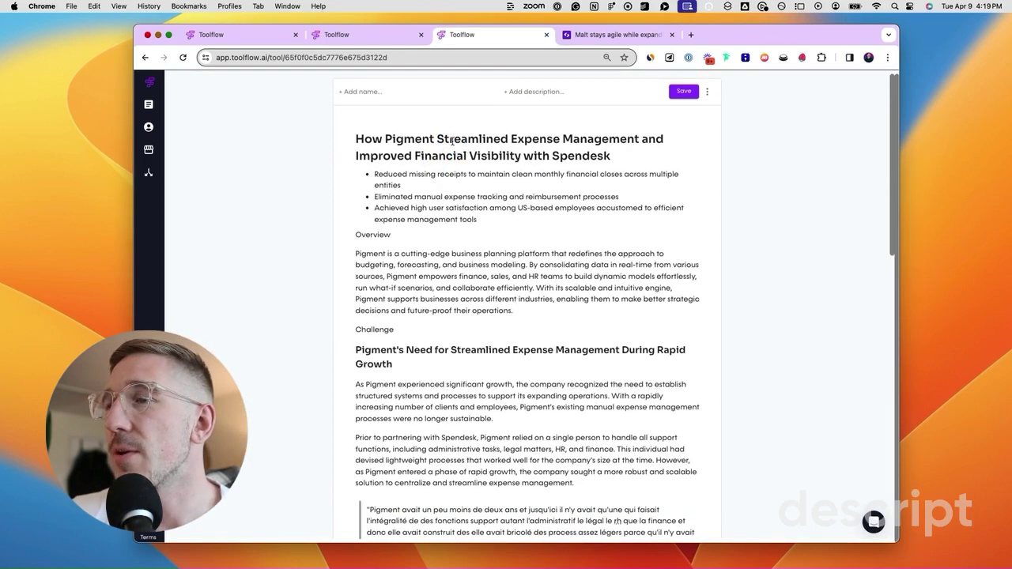
scroll(453, 139, down, 1)
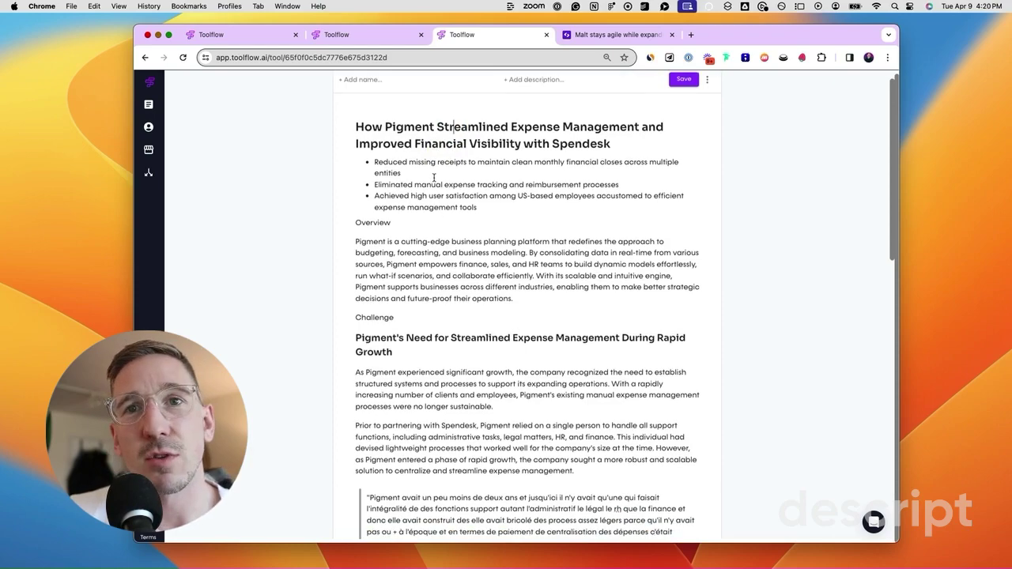
scroll(423, 252, up, 5)
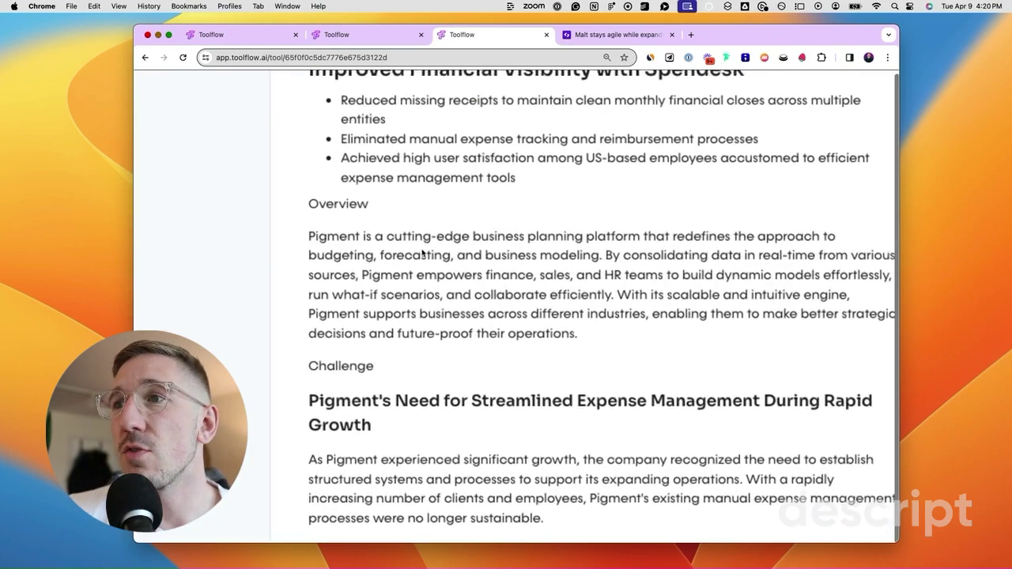
scroll(422, 252, down, 2)
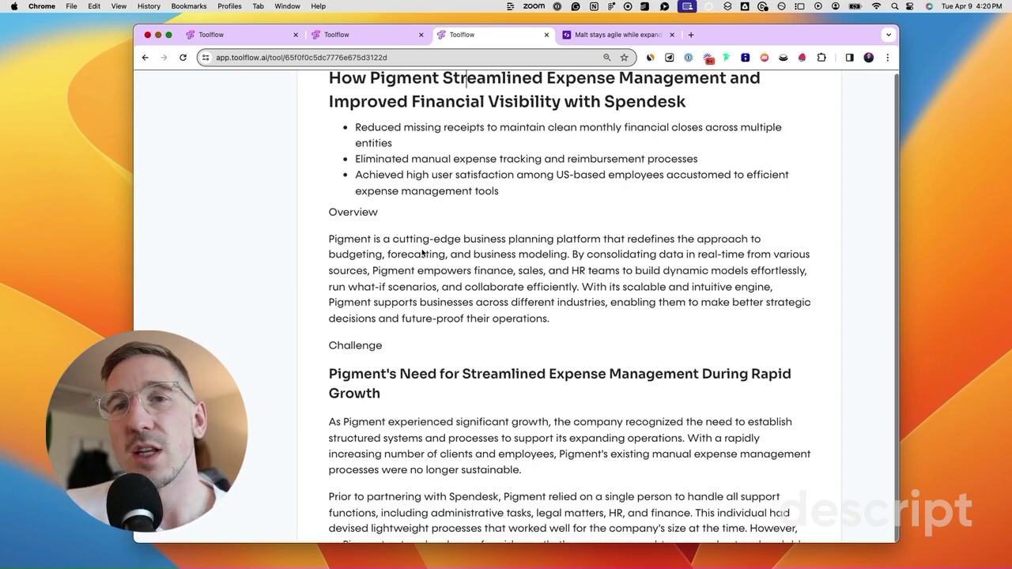
scroll(422, 251, down, 2)
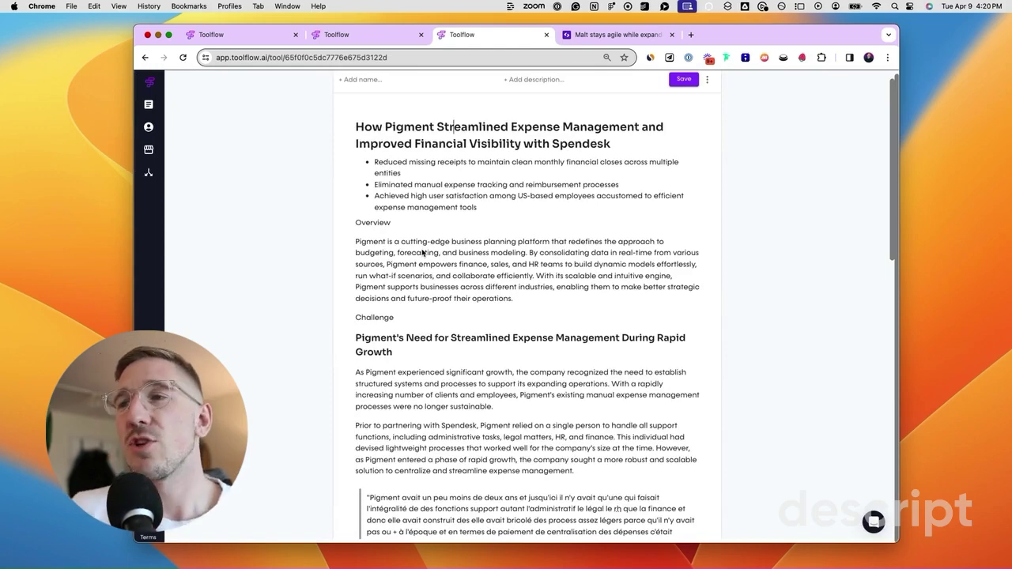
scroll(422, 252, down, 3)
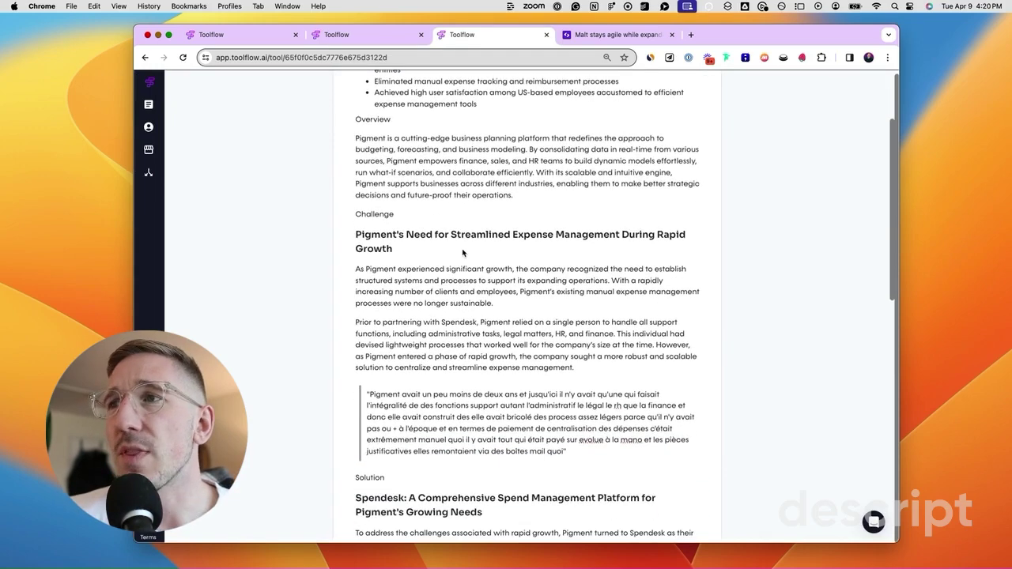
scroll(463, 253, down, 12)
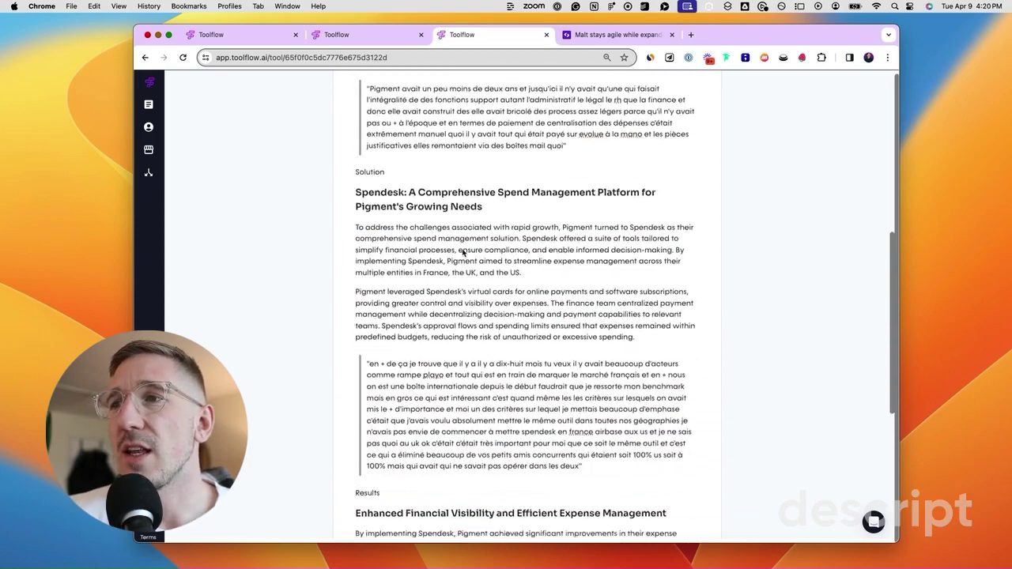
scroll(463, 253, up, 20)
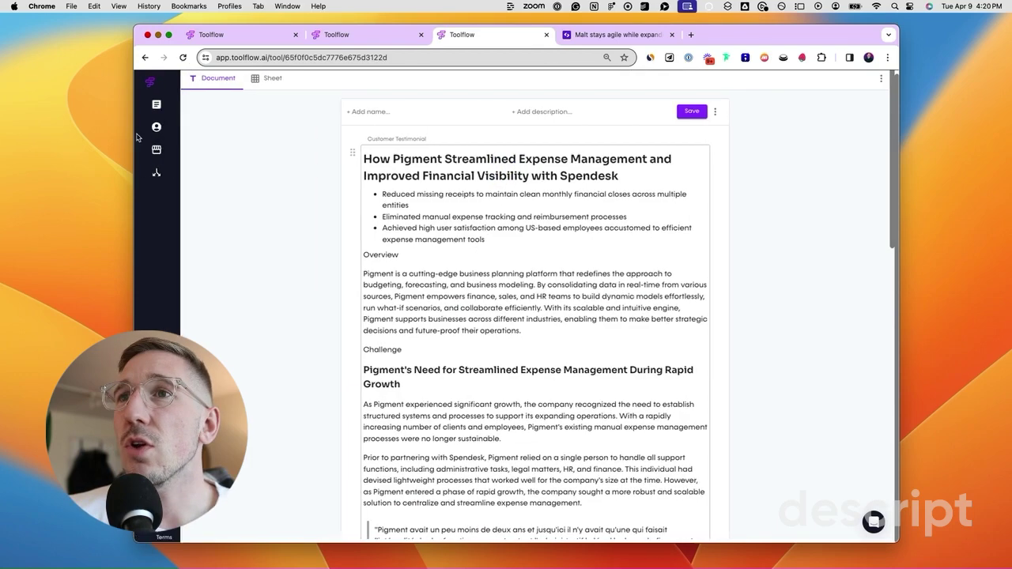
Open the Marketplace of Toolflow tools.
click(168, 148)
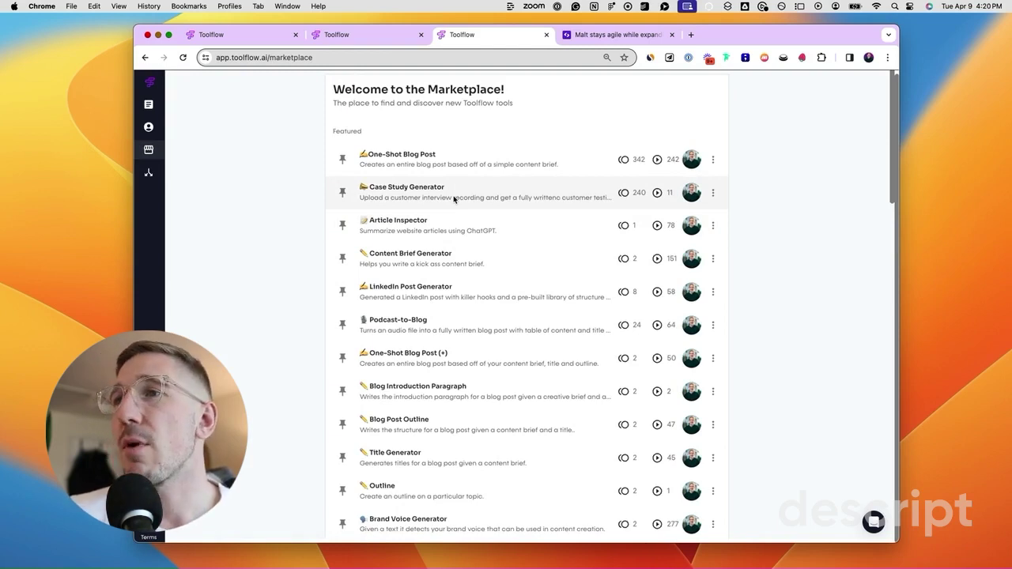
Return to the finished Case Study Generator workflow and examine its transcript, website and overview nodes leading into the Customer Testimonial node.
click(369, 40)
drag(418, 208, 472, 214)
scroll(472, 214, down, 3)
drag(543, 216, 528, 220)
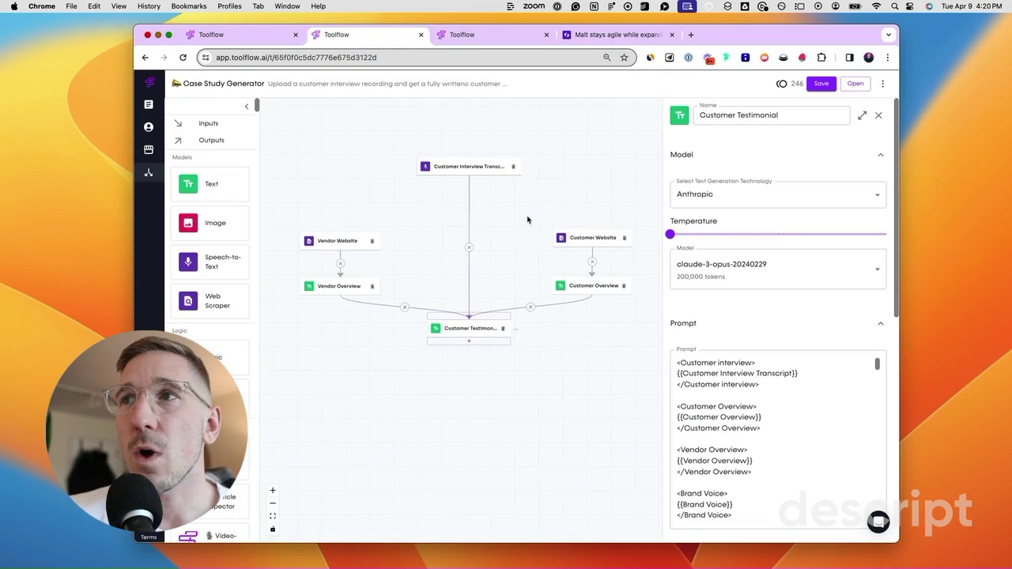
Start a new tool in the builder and add a Speech-to-Text block named Customer Interview Transcript.
click(480, 35)
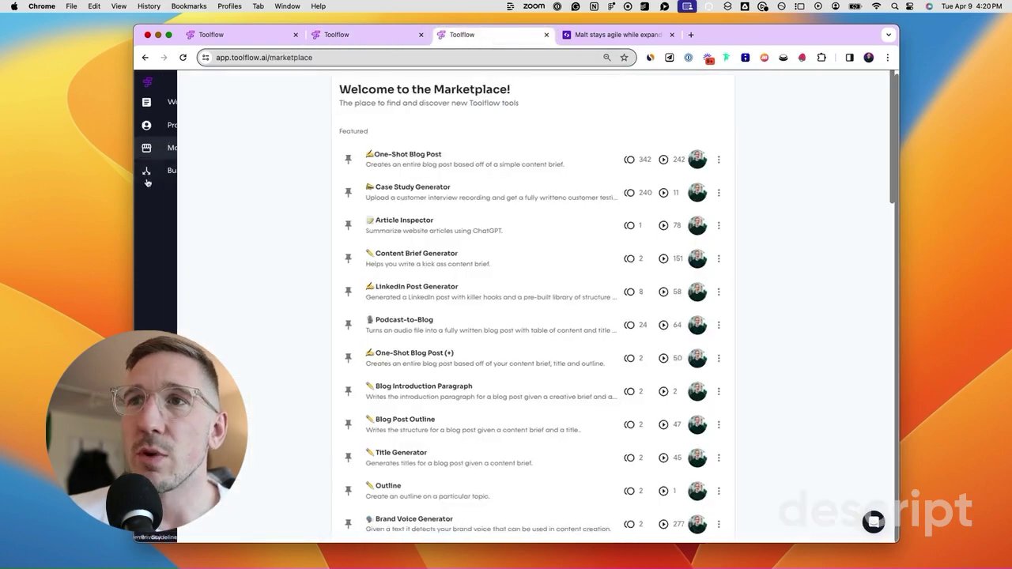
click(147, 171)
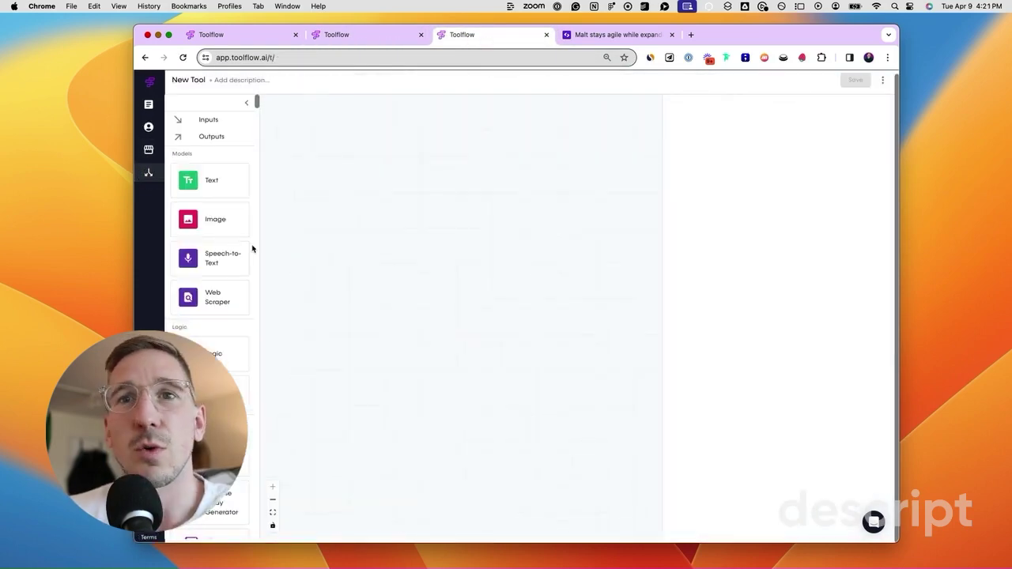
drag(219, 256, 440, 161)
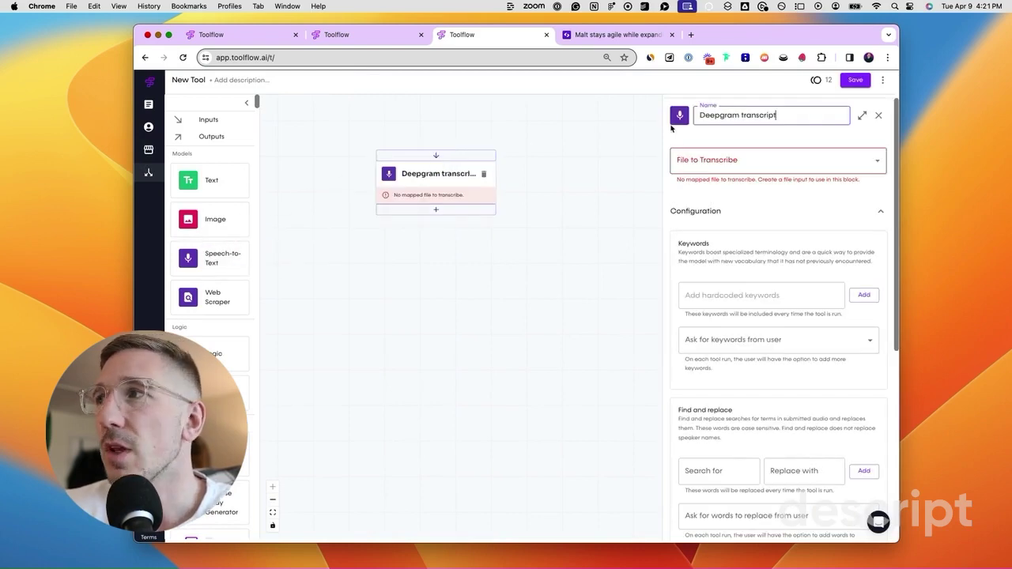
triple_click(702, 115)
text(Custome)
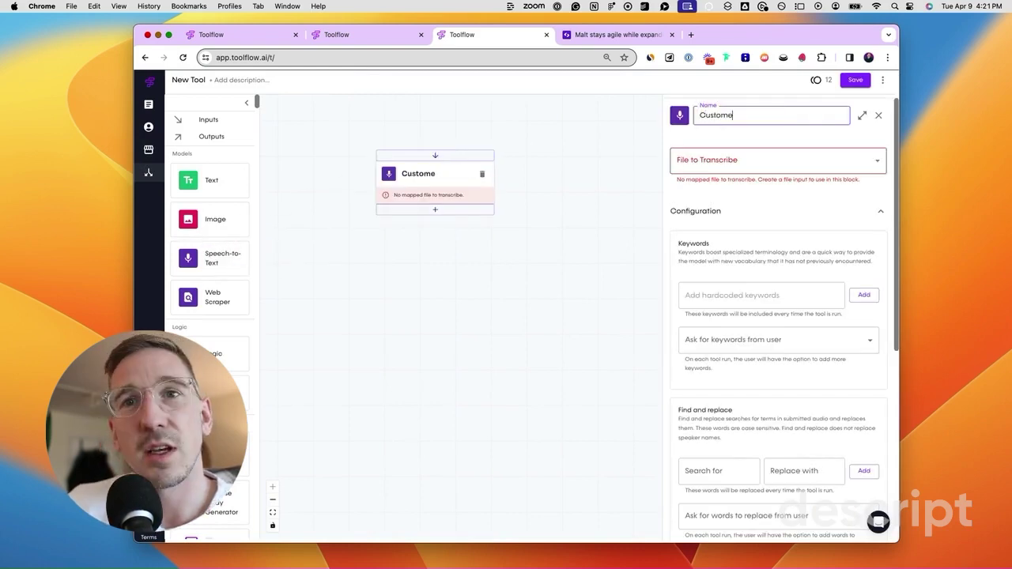
text(r Interview Tran)
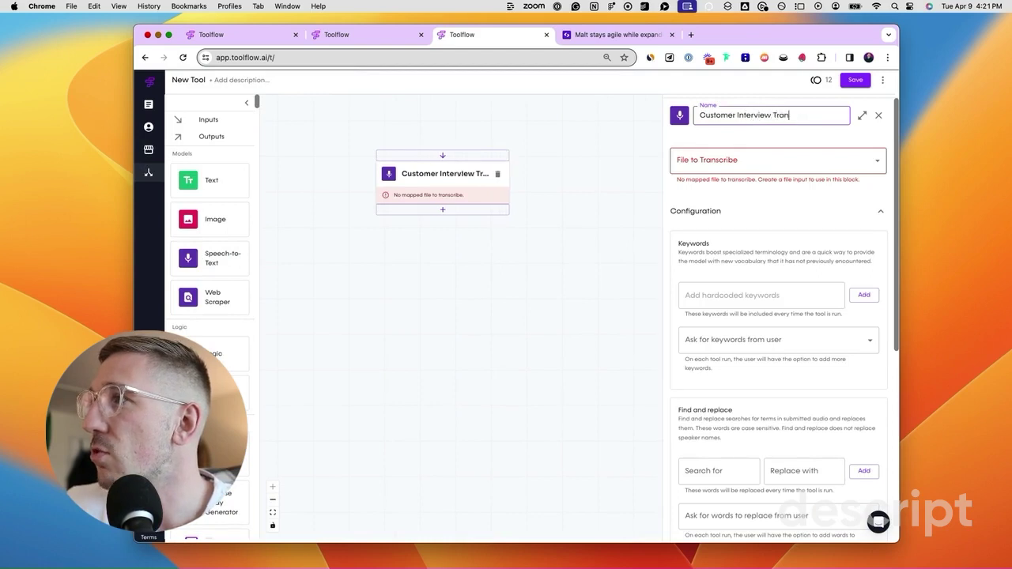
text(script)
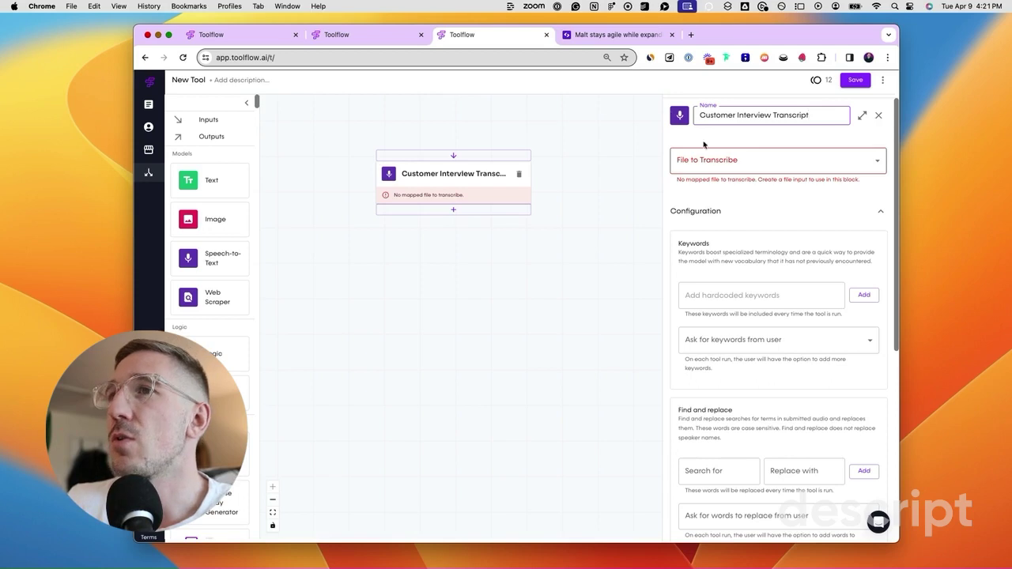
Create a user input named Customer Interview Recording as the transcript block's file to transcribe.
click(720, 165)
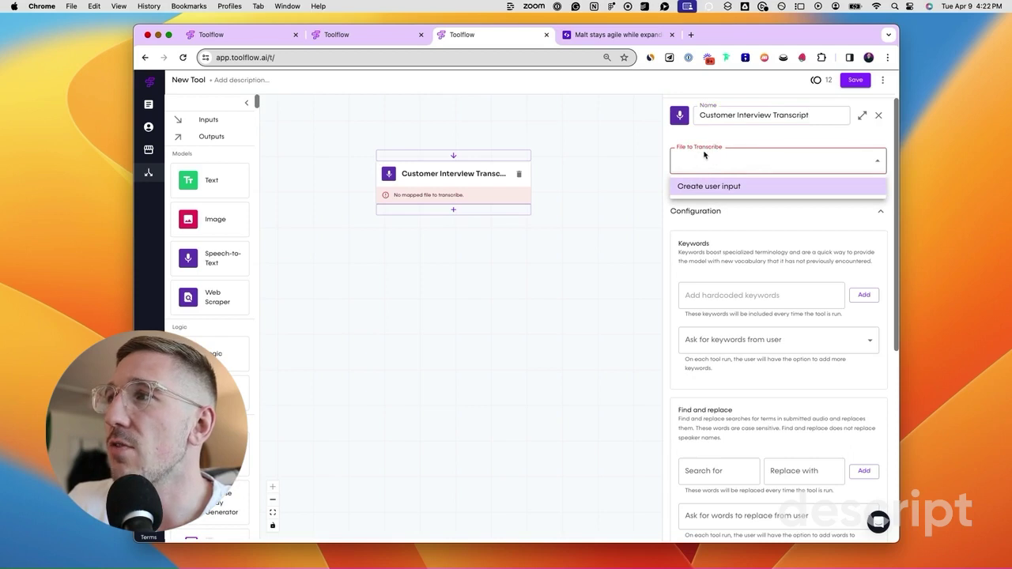
click(729, 186)
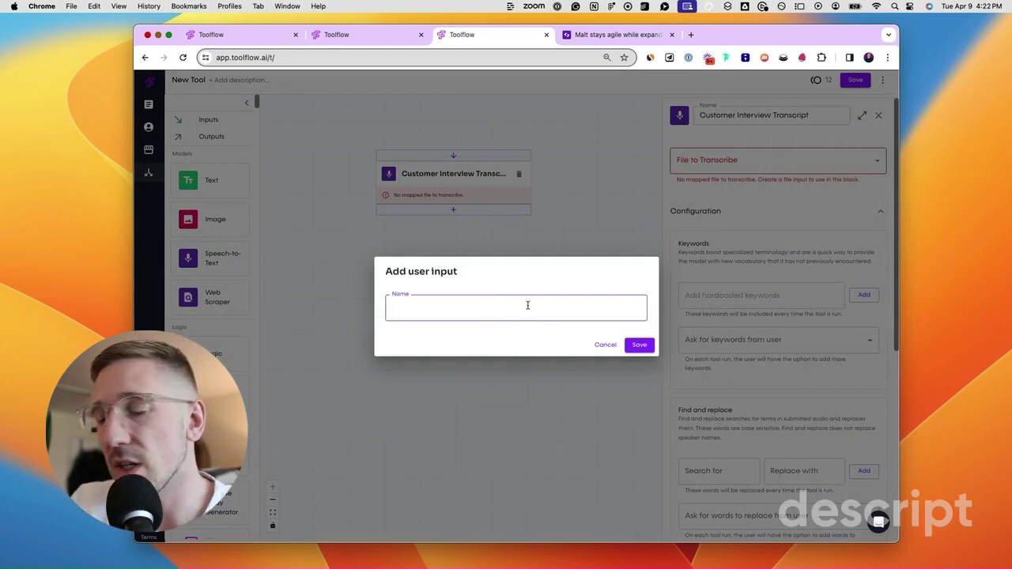
key(Caps_Lock)
text(Custom)
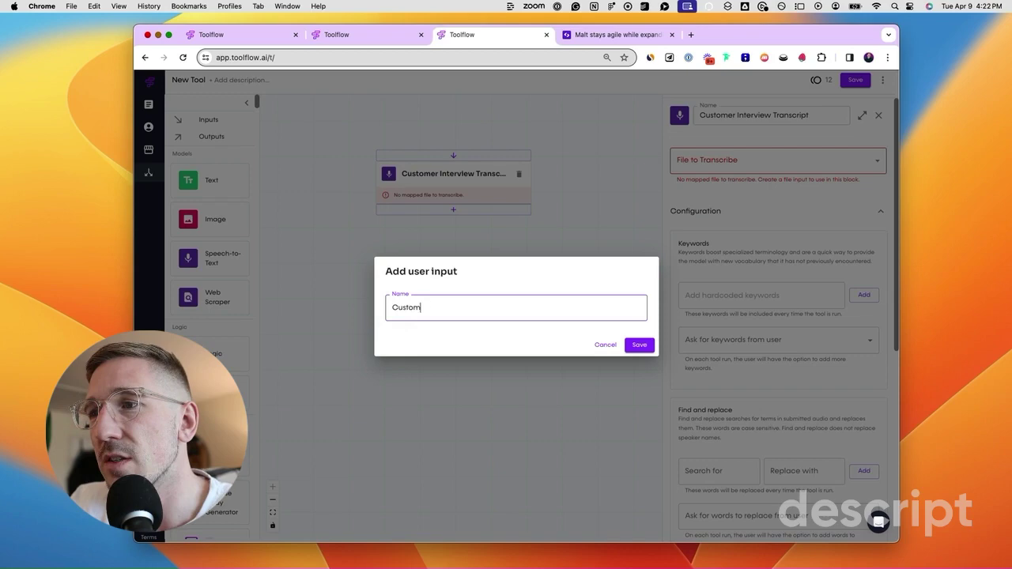
text(er Interview Recording)
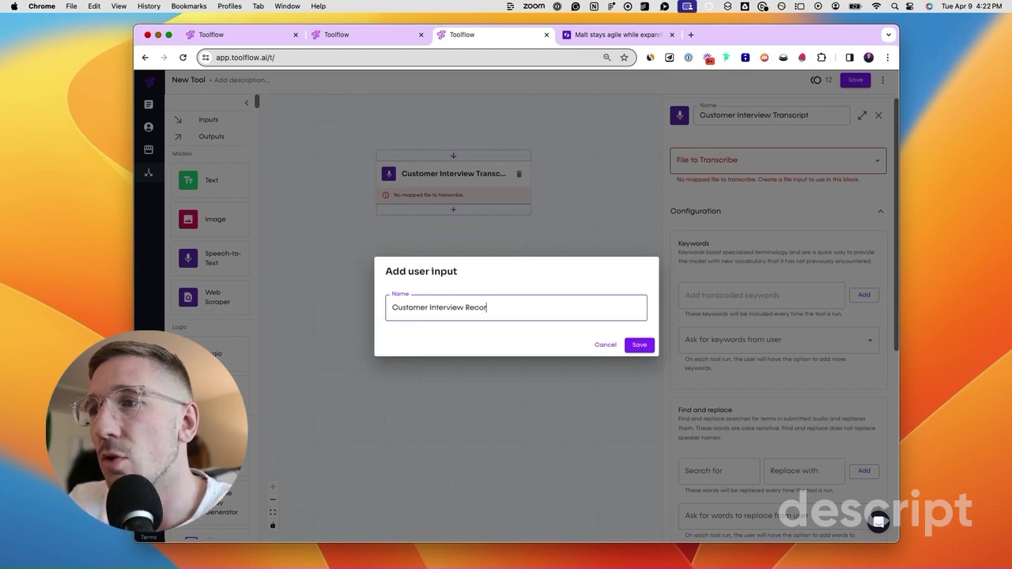
key(Tab)
key(Tab)
key(Return)
Add Spendesk as a hardcoded keyword in the transcript block, and remove it again.
click(731, 278)
scroll(682, 256, down, 1)
scroll(746, 252, up, 1)
click(747, 251)
click(741, 284)
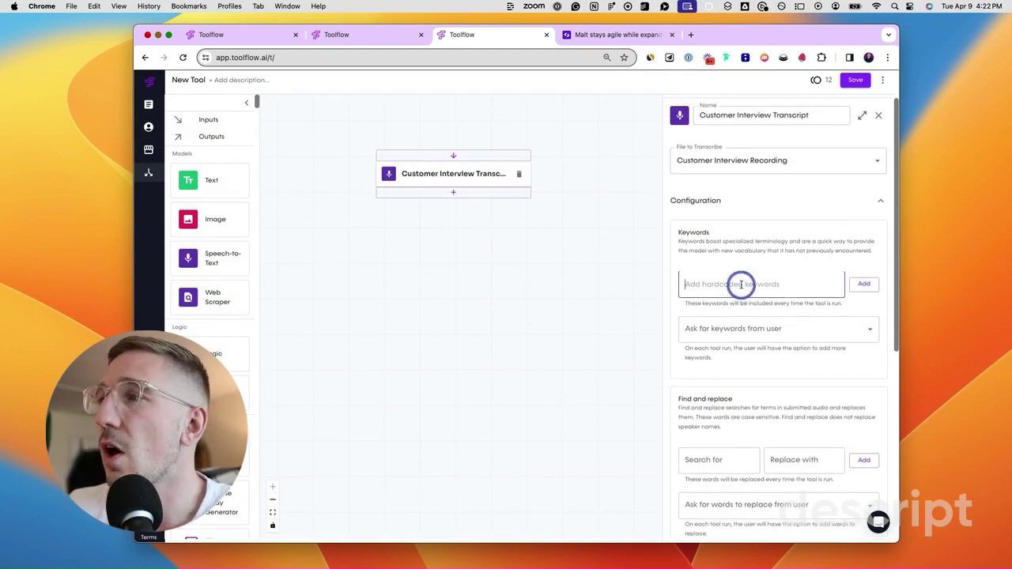
text(Spendesk)
key(Return)
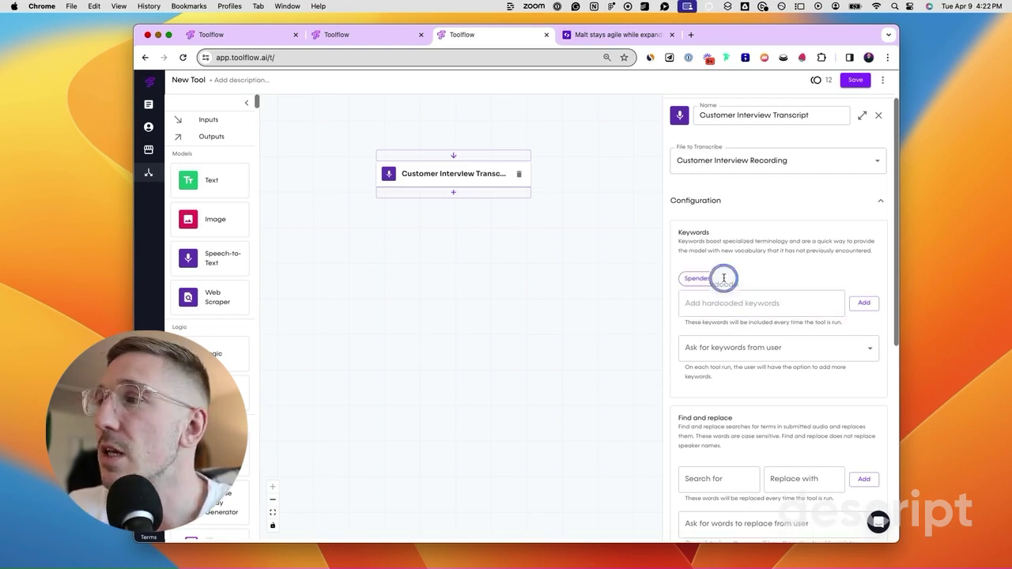
click(722, 279)
Create a user input named Keywords so the transcript block asks for keywords on each run.
click(775, 332)
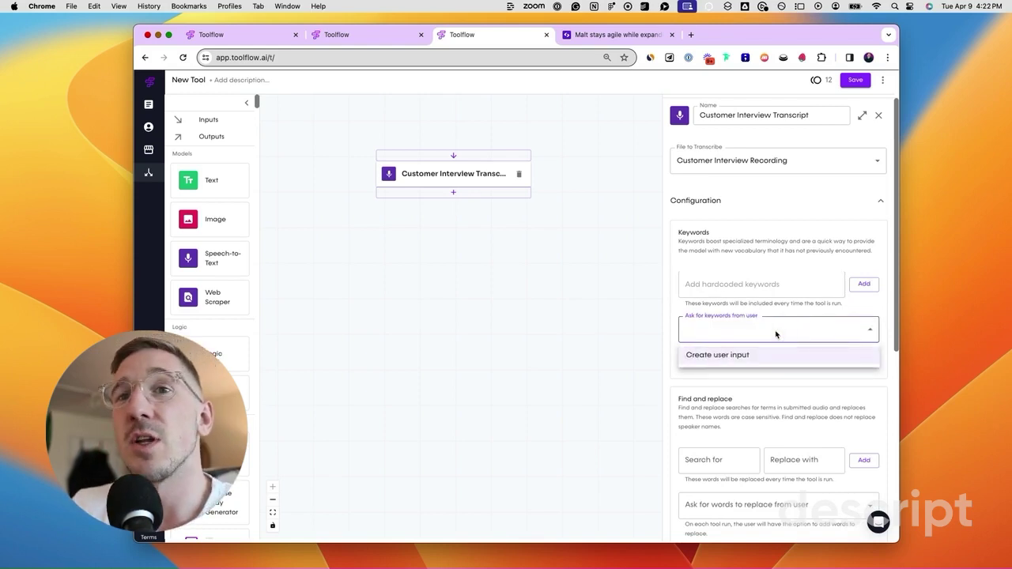
click(731, 356)
click(488, 315)
text(Keywords)
click(640, 345)
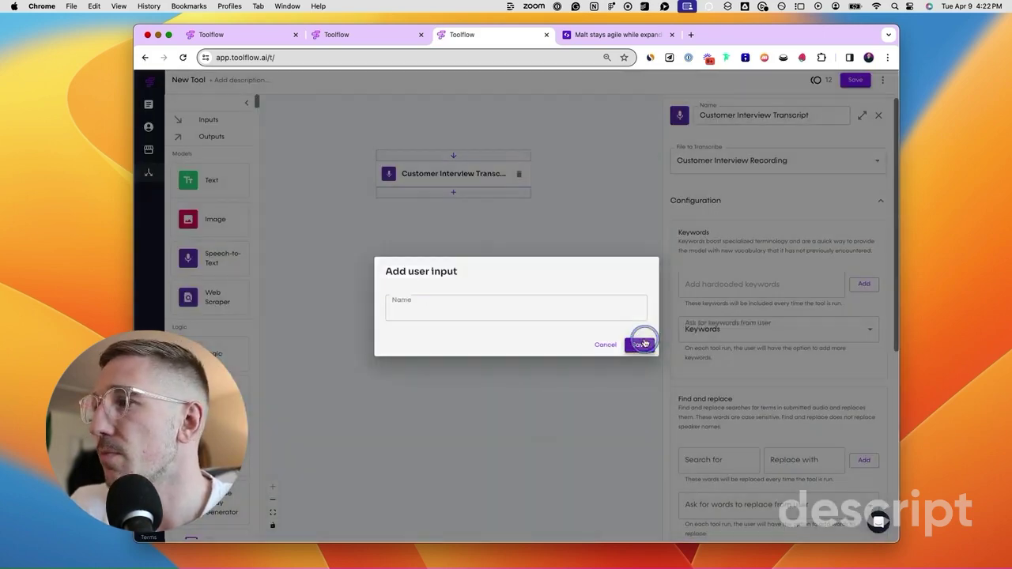
Review the transcript block's model settings and save the tool as Case Study Generator Tool (Demo), public on the profile.
scroll(791, 342, down, 8)
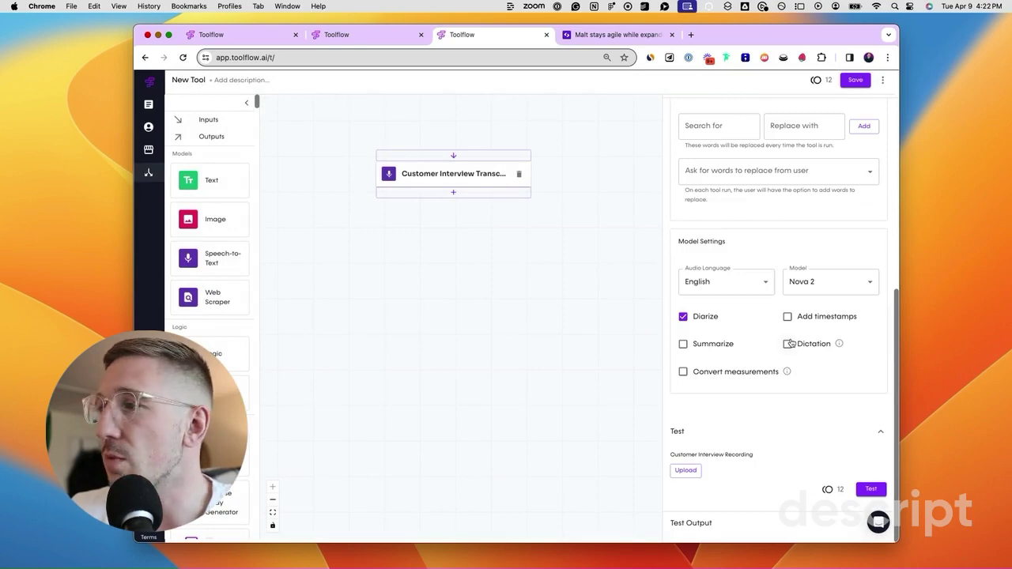
scroll(790, 344, up, 8)
click(856, 81)
text(Case )
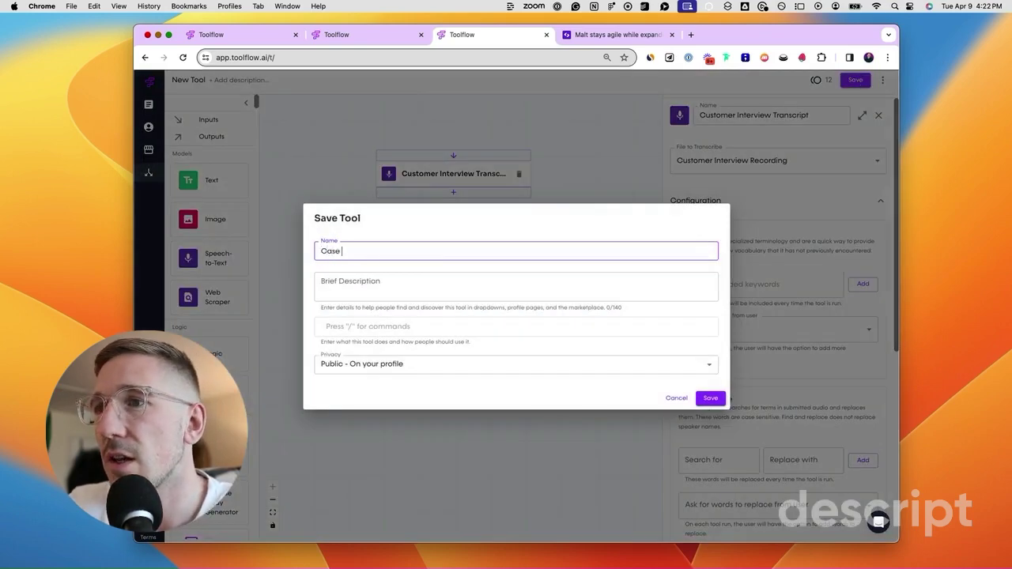
text(Study Generat)
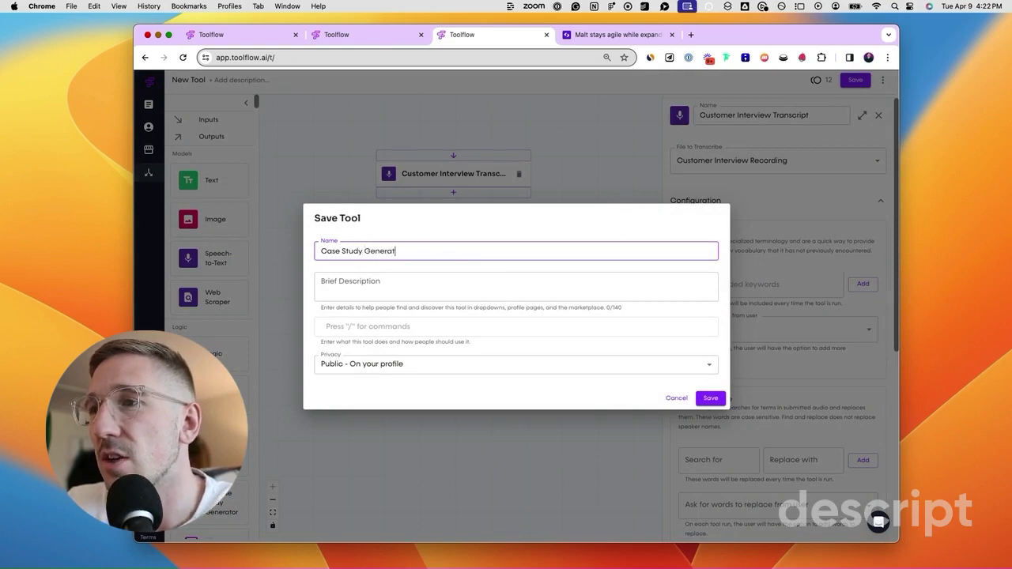
text(or Tool (Demo))
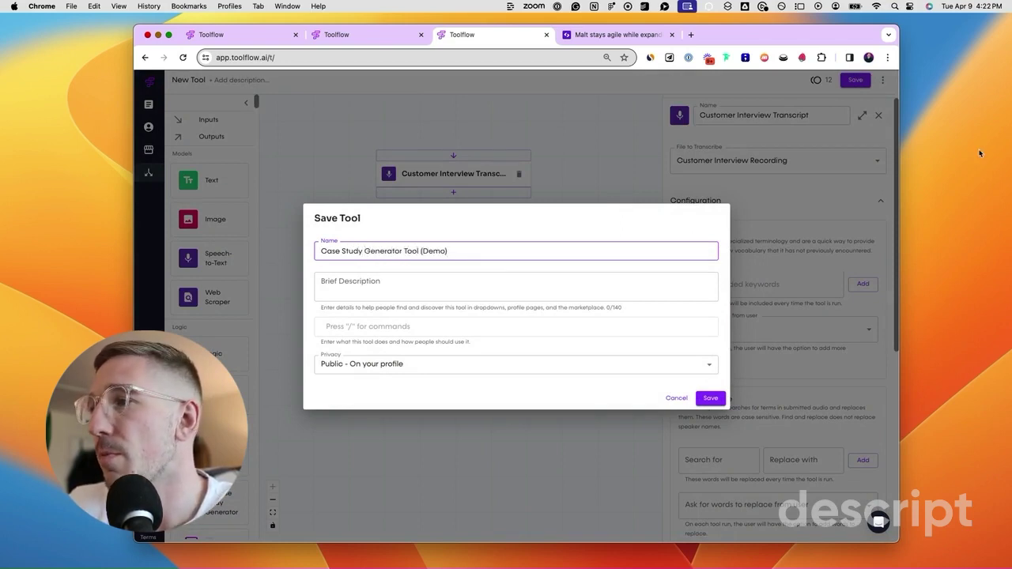
click(718, 401)
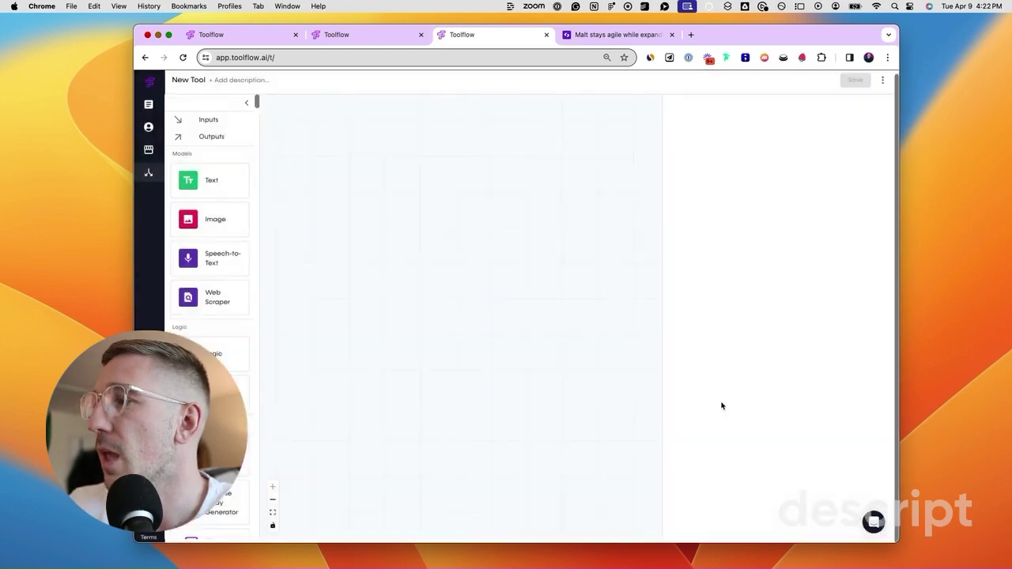
Open the saved demo tool's run form in a document and go back to editing the tool.
click(857, 80)
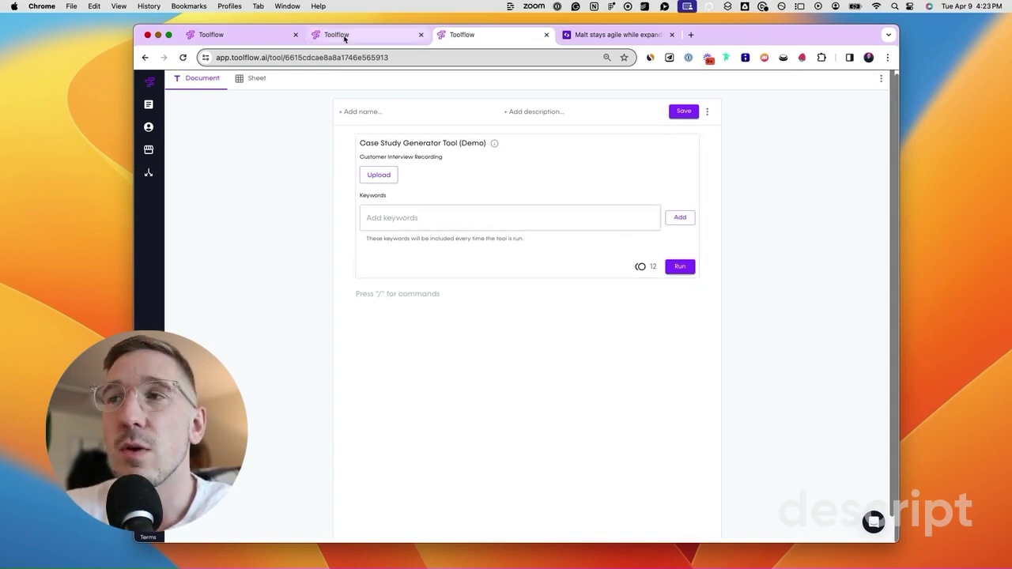
click(345, 140)
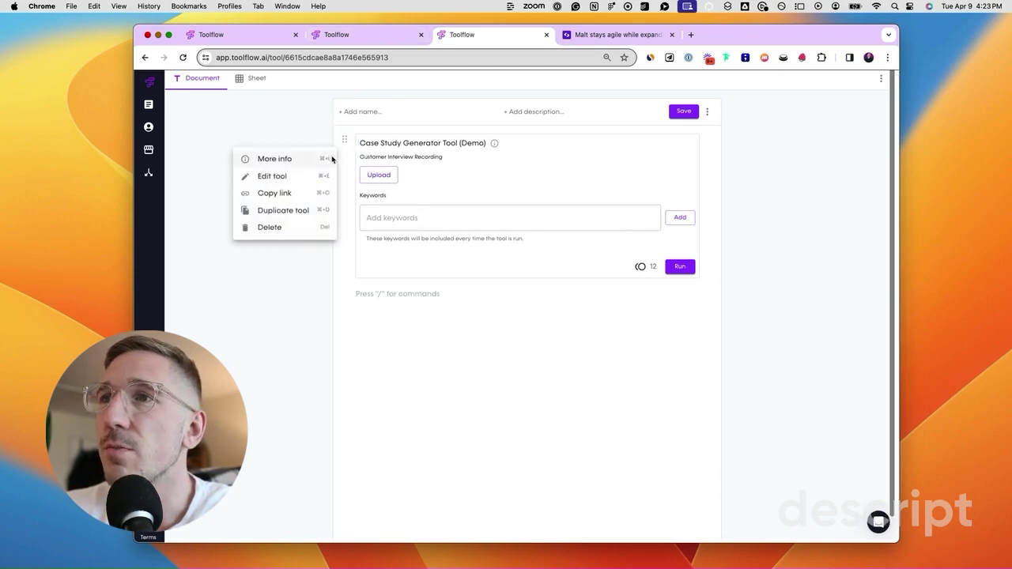
click(319, 175)
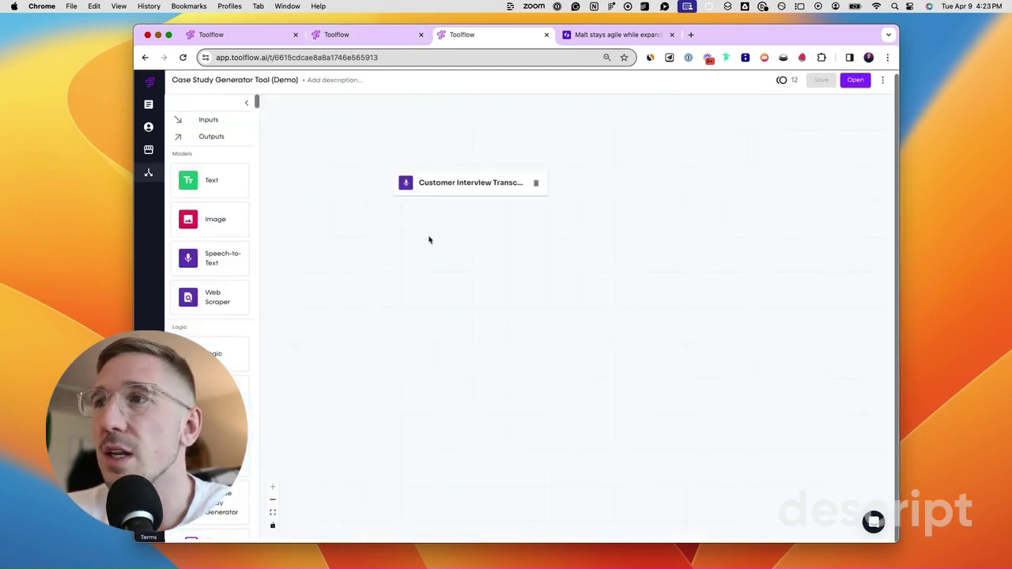
Add a Web Scraper block below and to the left of the transcript block and name it Vendor Website Content.
drag(212, 294, 377, 274)
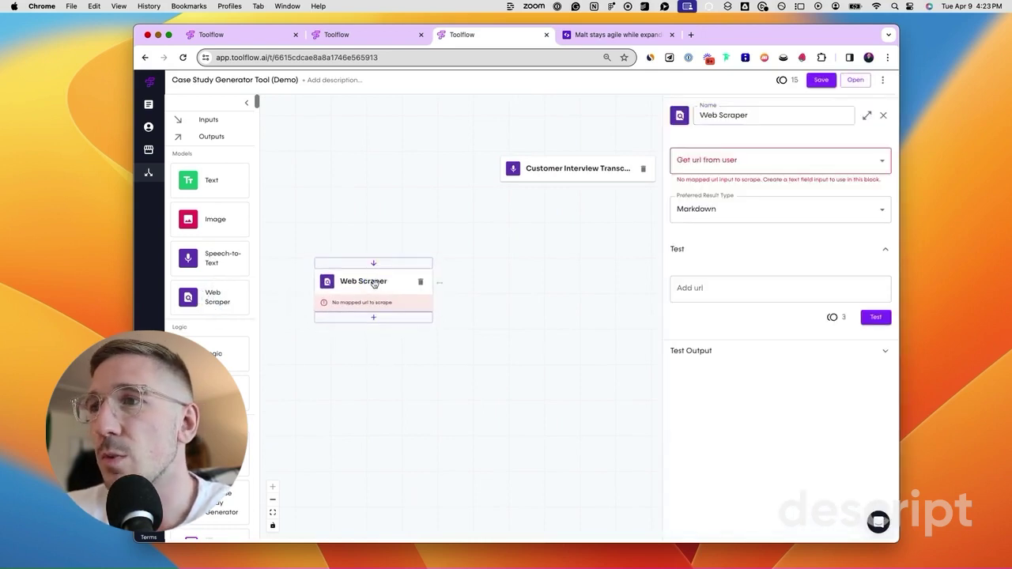
drag(351, 282, 356, 267)
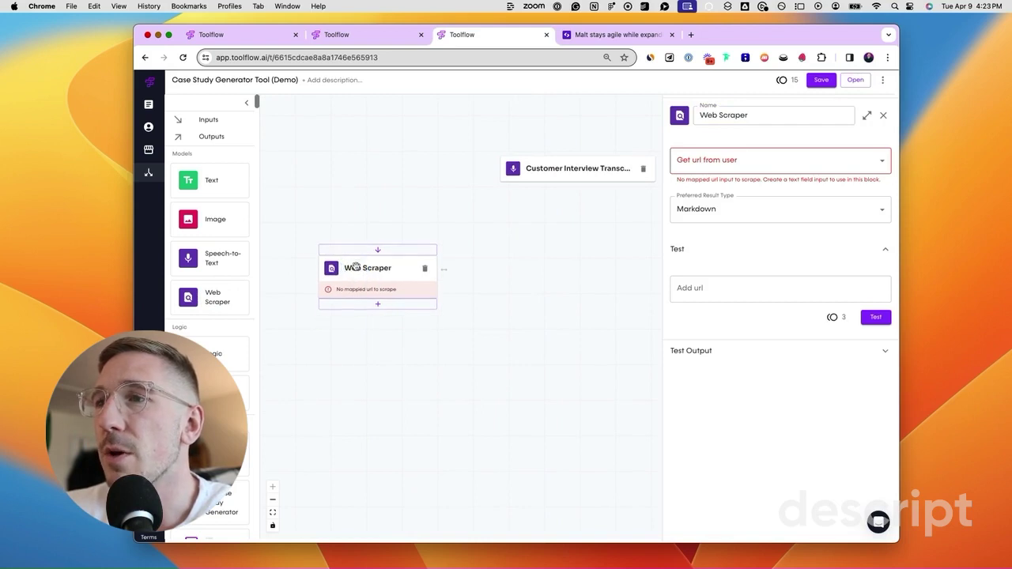
click(716, 117)
triple_click(716, 116)
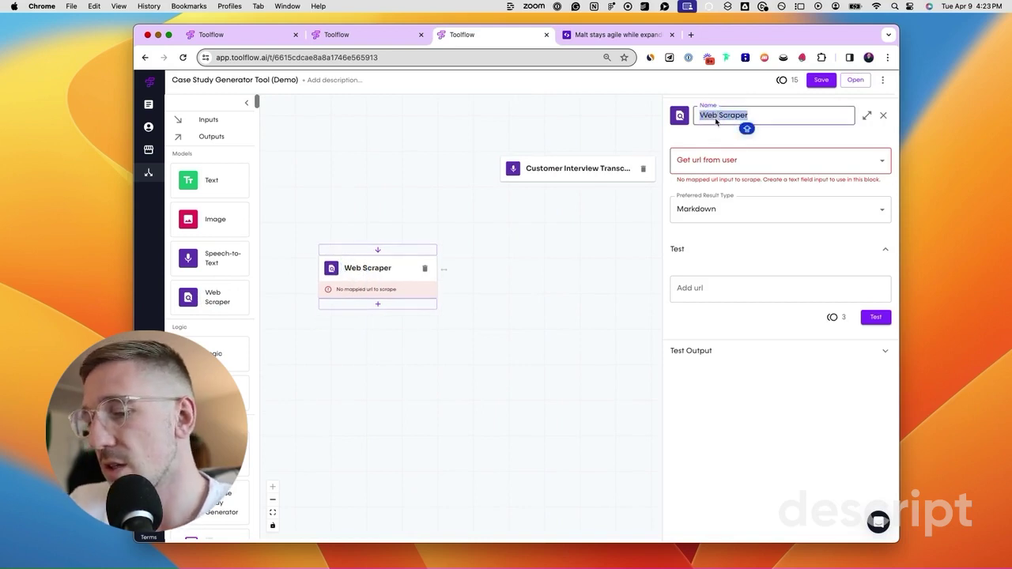
text(Vendor Website Content)
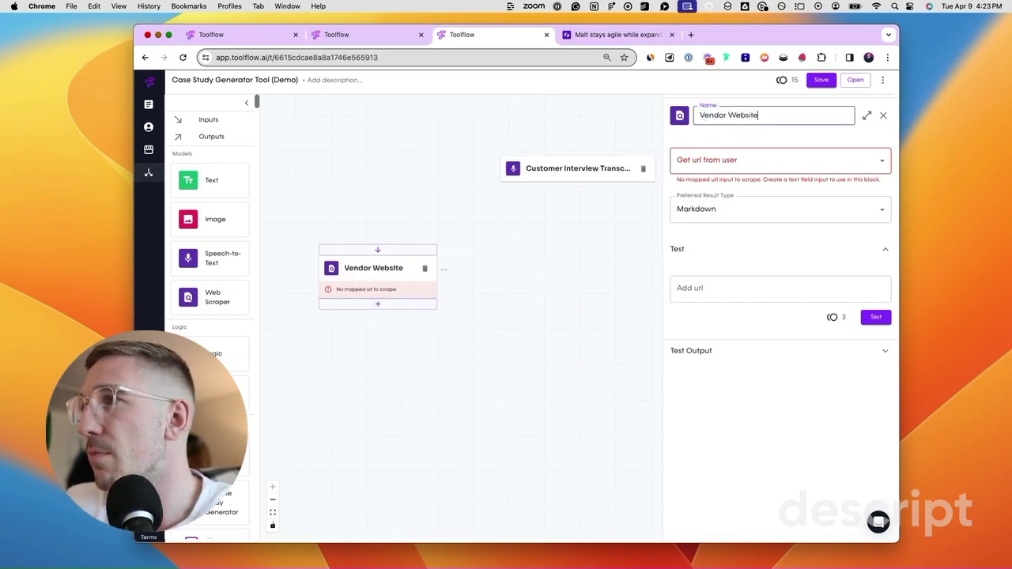
Create a user input named Vendor Website URL as the URL source for the Vendor Website Content block.
click(720, 155)
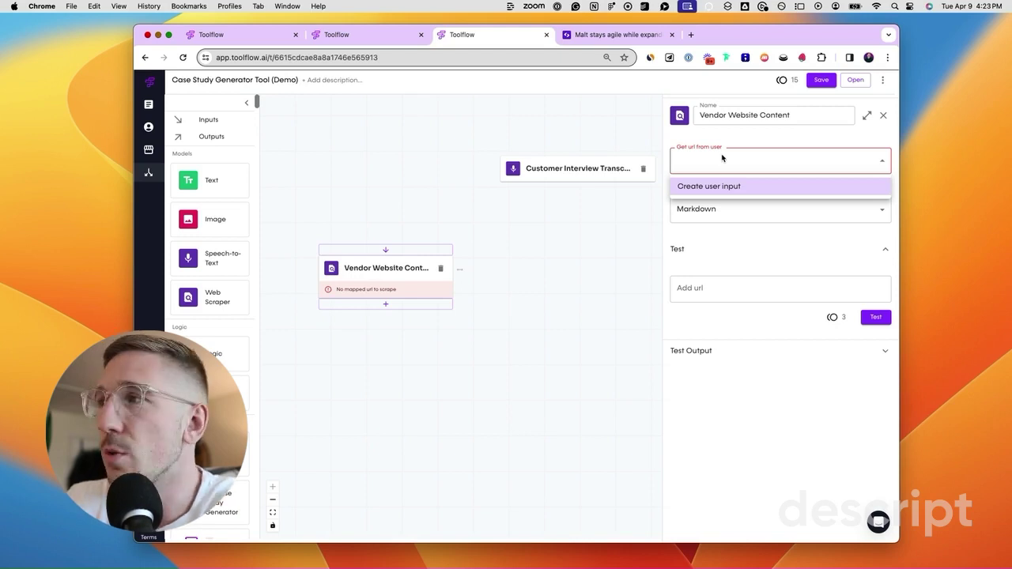
click(714, 185)
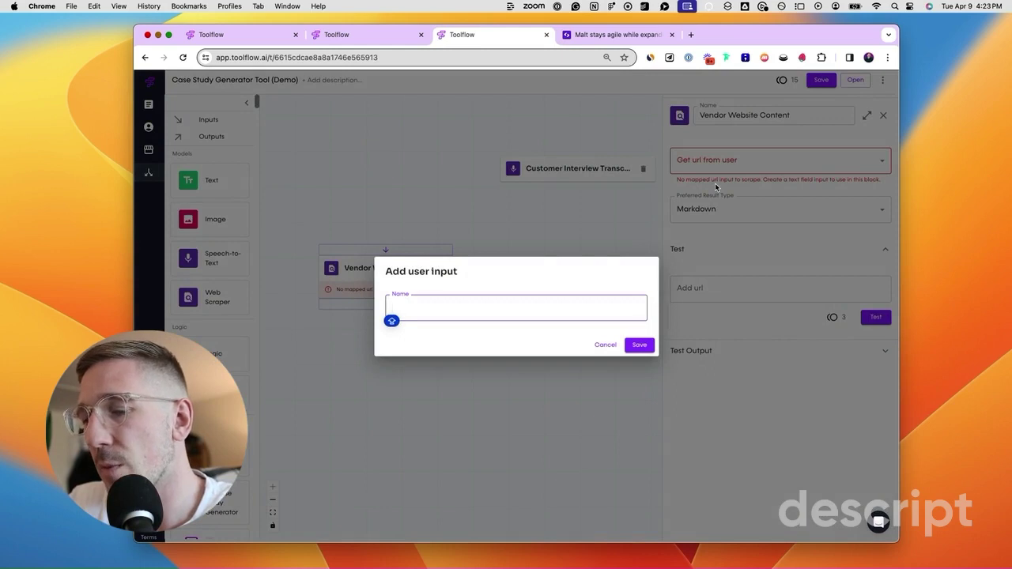
text(Vend)
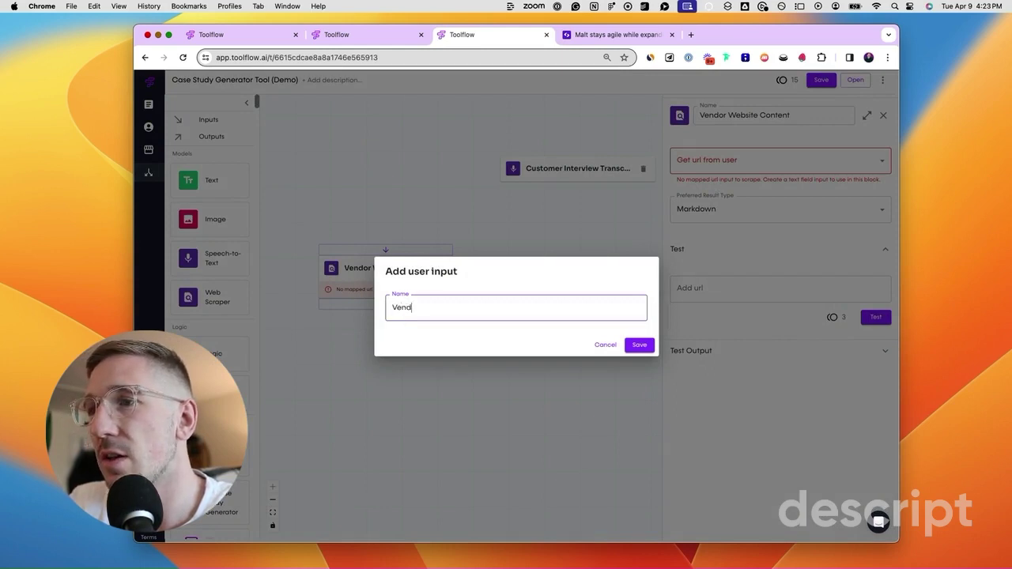
text(or Website URL)
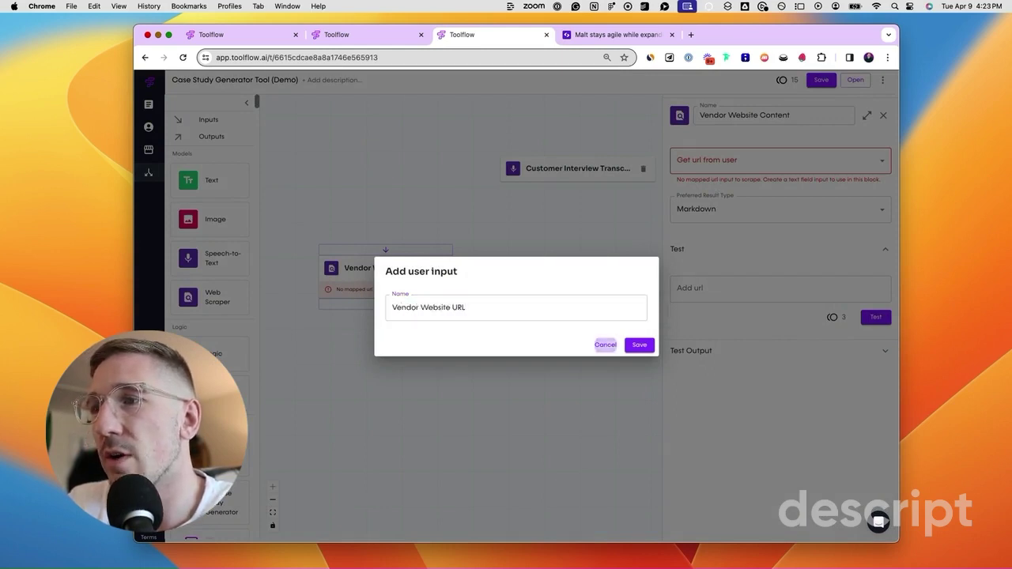
click(639, 345)
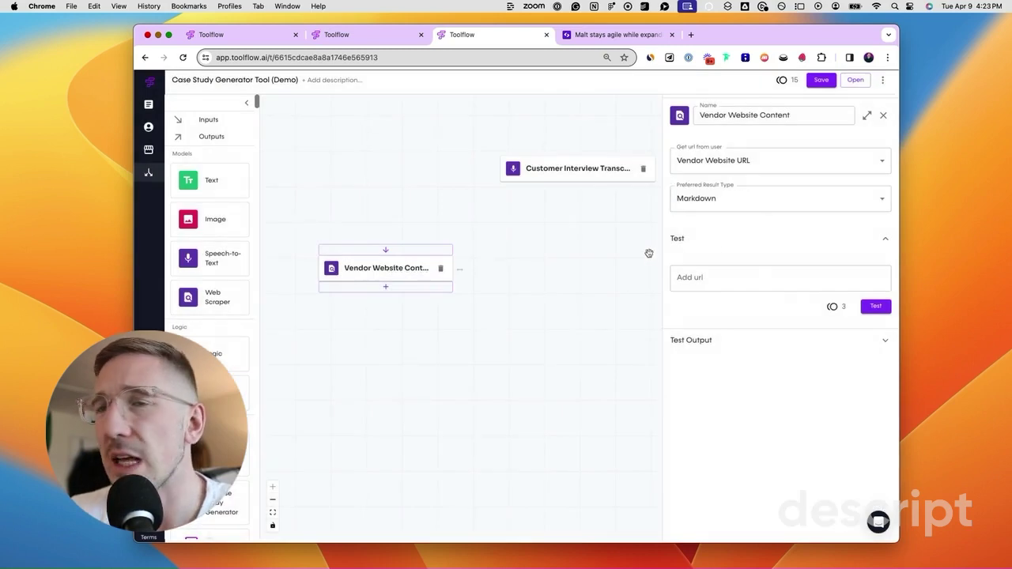
Add a Text model block and place it directly beneath the Vendor Website Content block.
drag(211, 182, 381, 347)
drag(378, 266, 373, 270)
drag(383, 353, 385, 339)
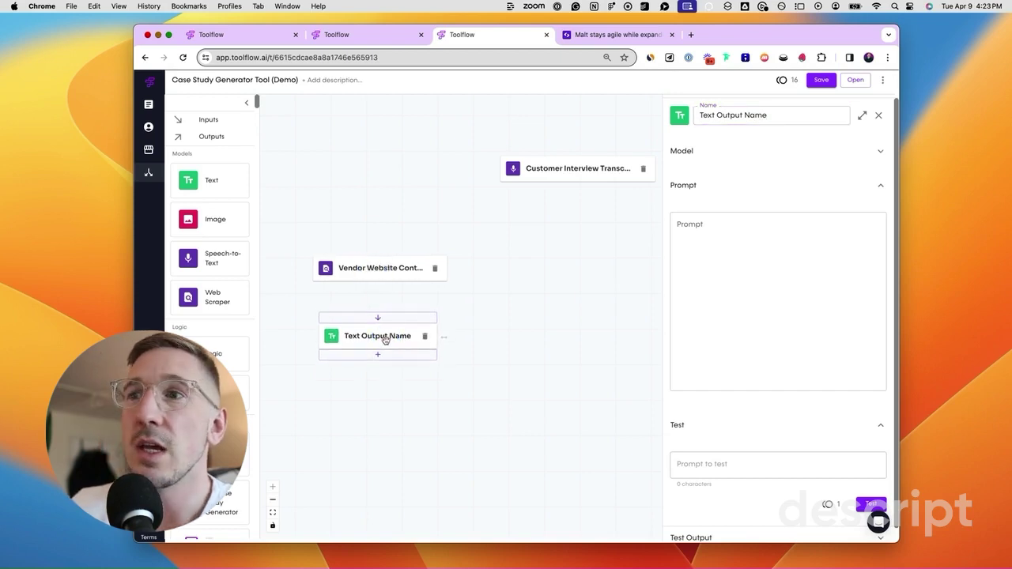
Check the Vendor Website Content block's preferred result types and choose Markdown.
click(379, 267)
click(717, 202)
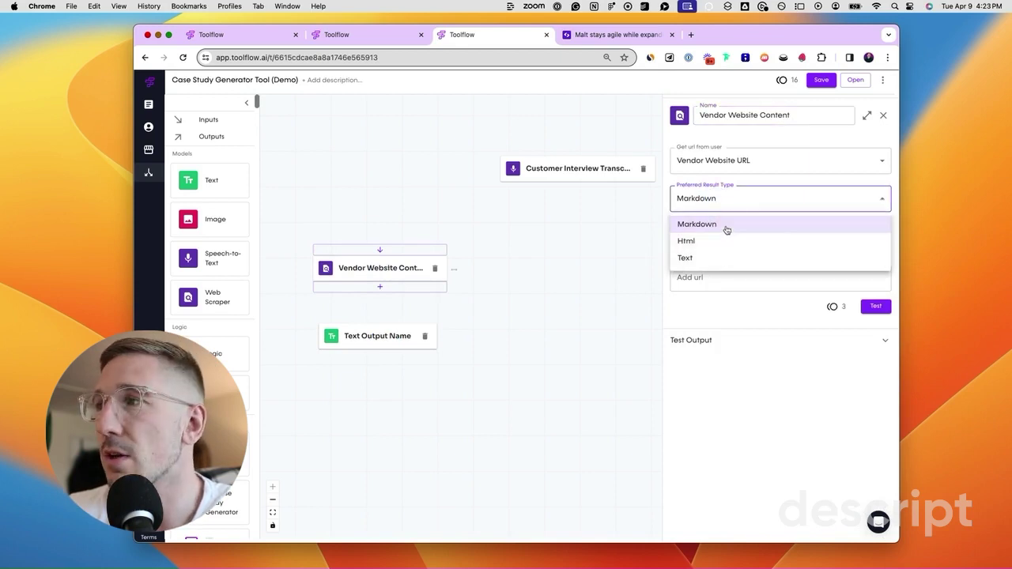
click(727, 227)
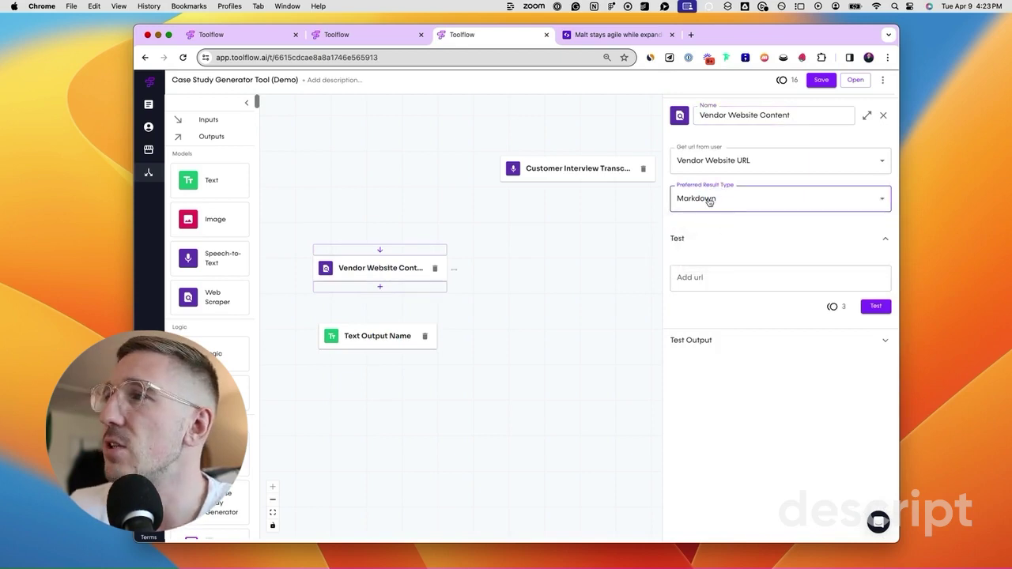
click(380, 287)
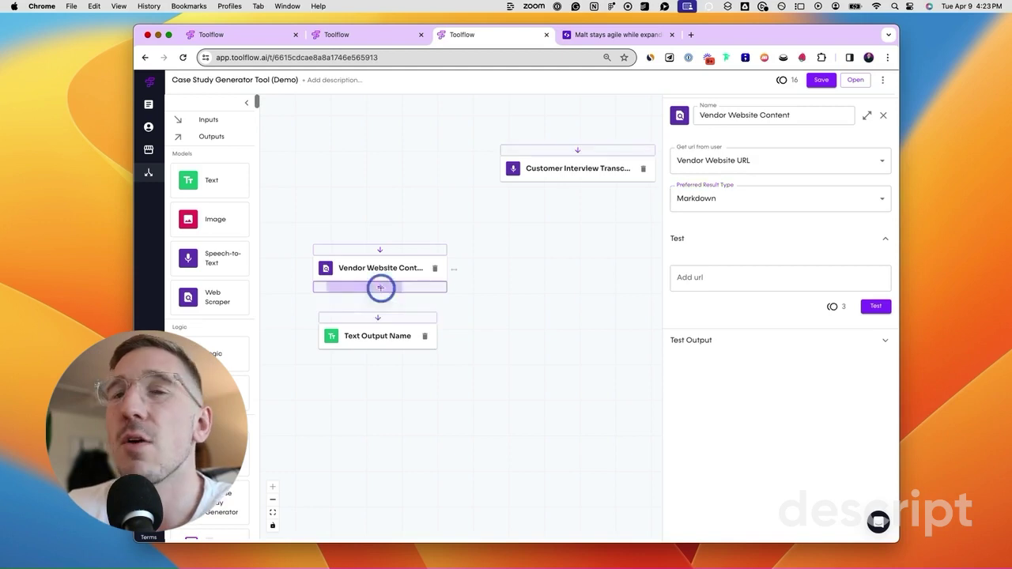
click(379, 315)
drag(379, 328, 379, 349)
click(378, 313)
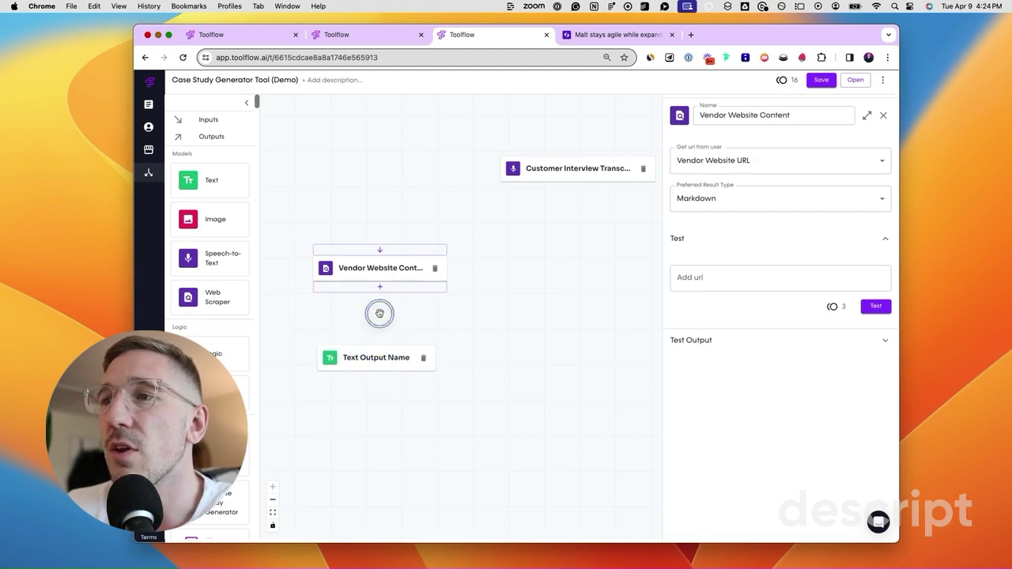
Rename the text block beneath Vendor Website Content as Vendor Summary.
click(377, 360)
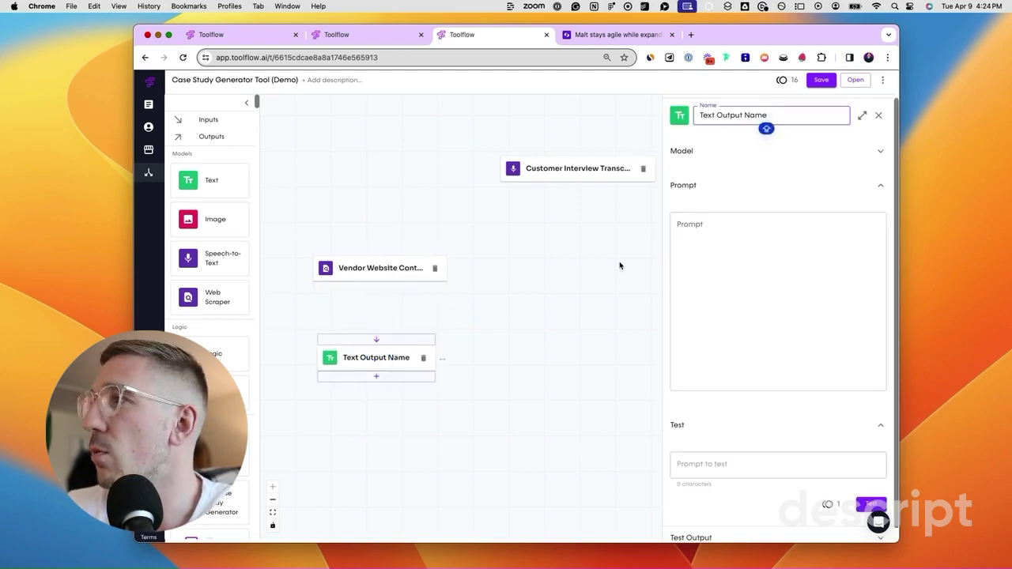
triple_click(752, 114)
text(vENDOR)
key(BackSpace)
key(BackSpace)
key(BackSpace)
key(BackSpace)
key(BackSpace)
key(BackSpace)
text(Ven)
key(BackSpace)
text(endor Summary)
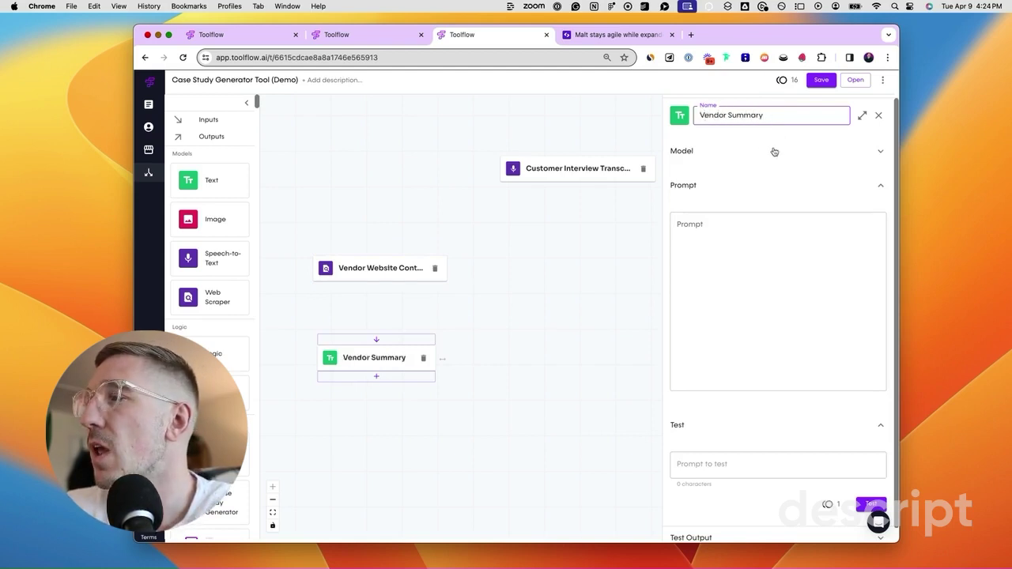
Set the Vendor Summary block's model to gpt-4-turbo-preview.
click(774, 152)
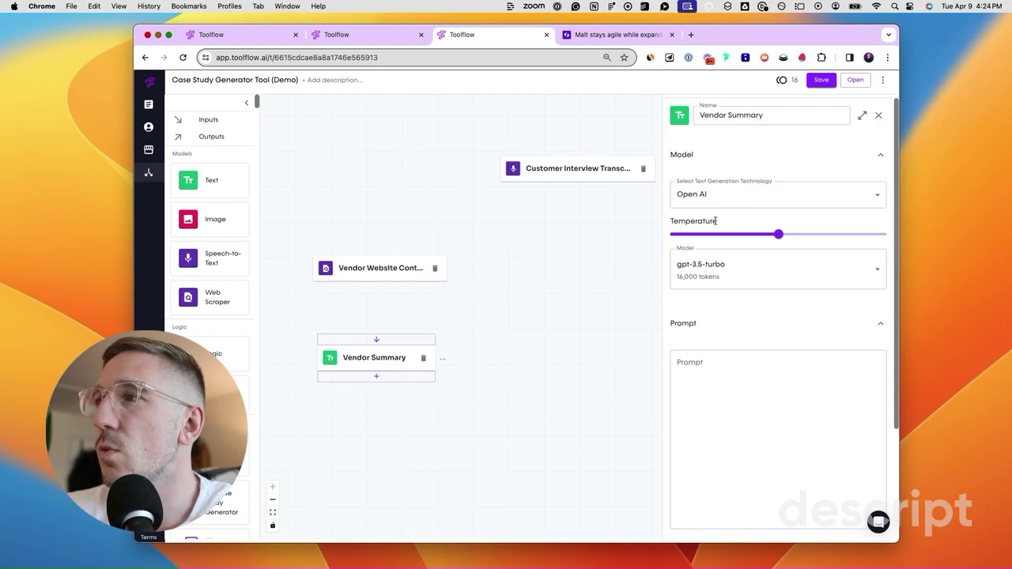
click(734, 271)
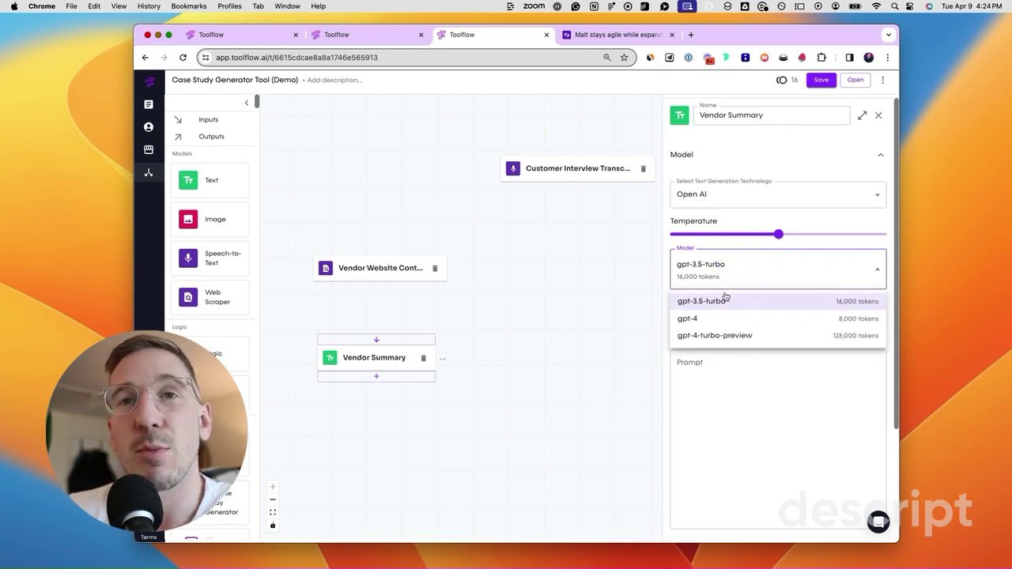
click(727, 335)
Write the Vendor Summary prompt "Summarize this website content." and check which inputs can be inserted on the following line.
click(745, 386)
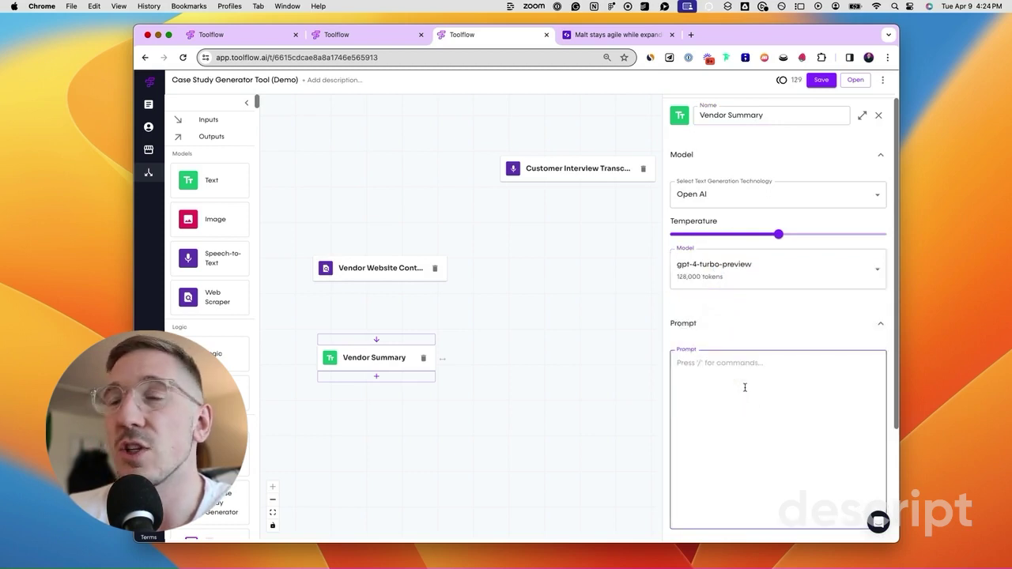
scroll(747, 364, down, 1)
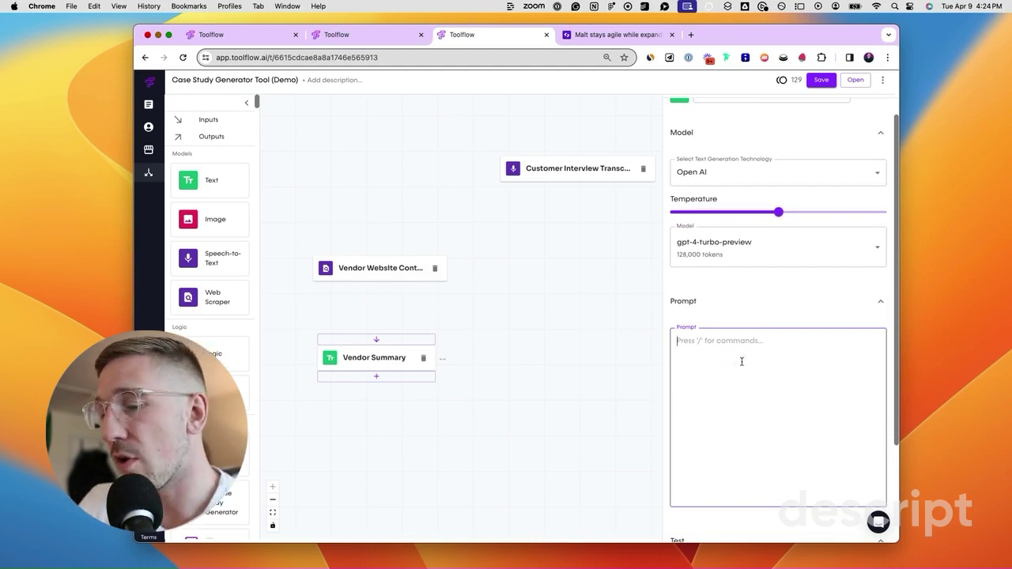
text(Summarize)
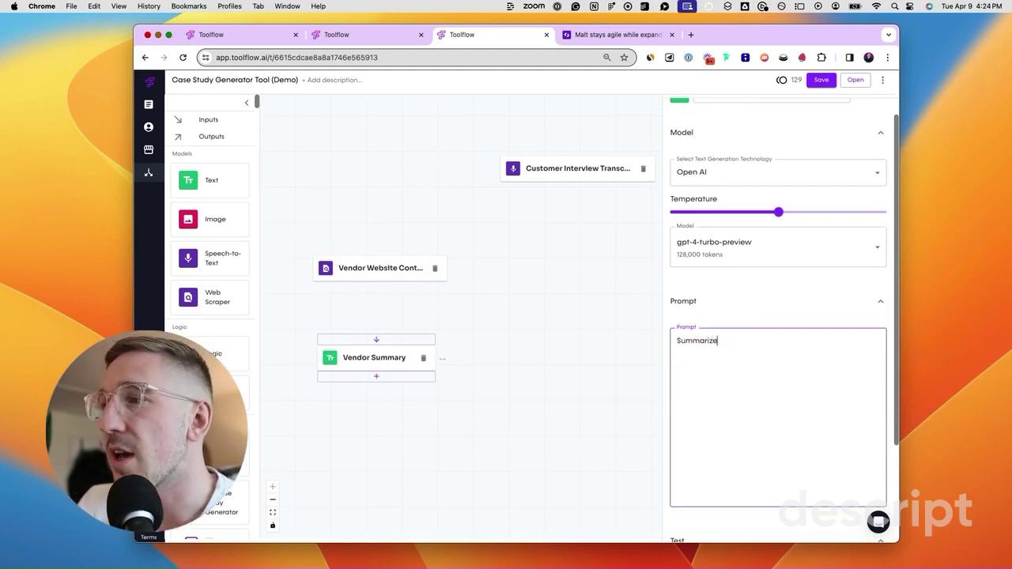
text( this website content.)
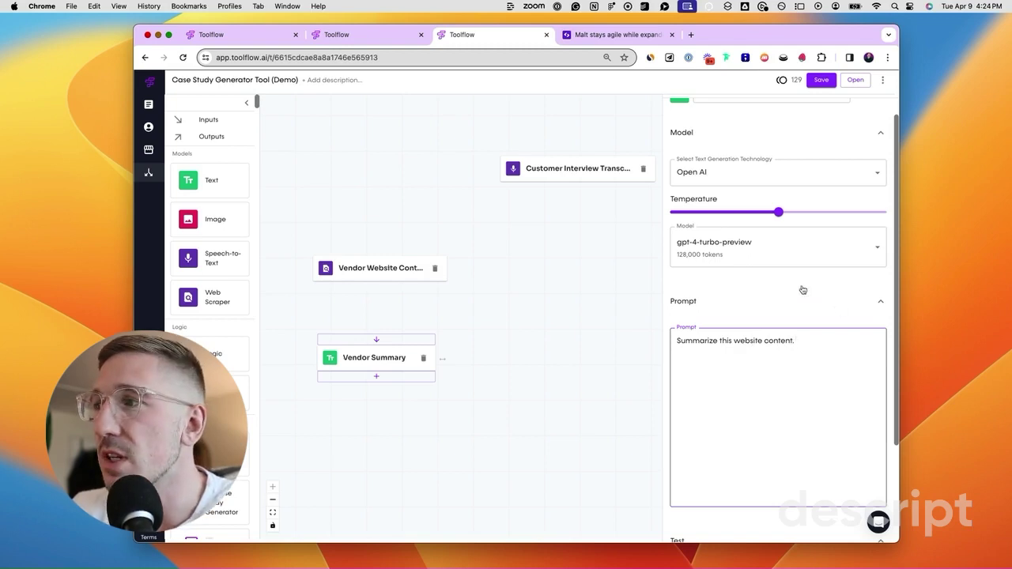
scroll(802, 290, down, 2)
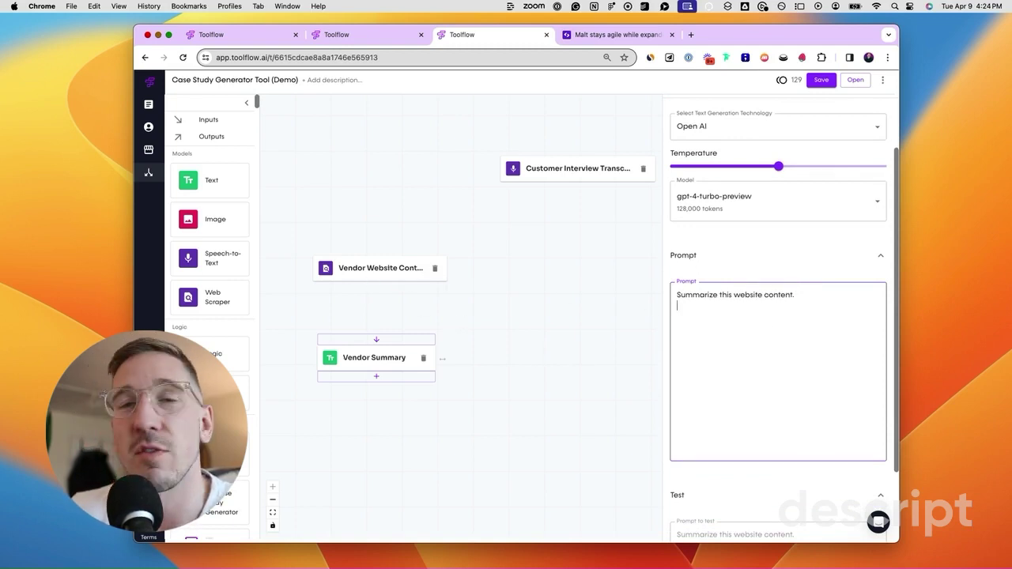
text(/)
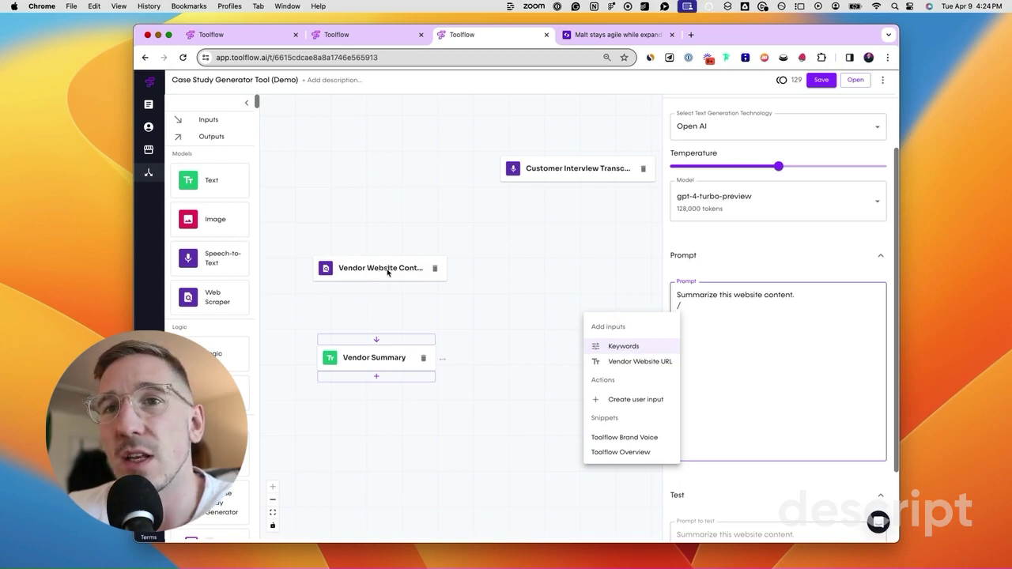
click(703, 310)
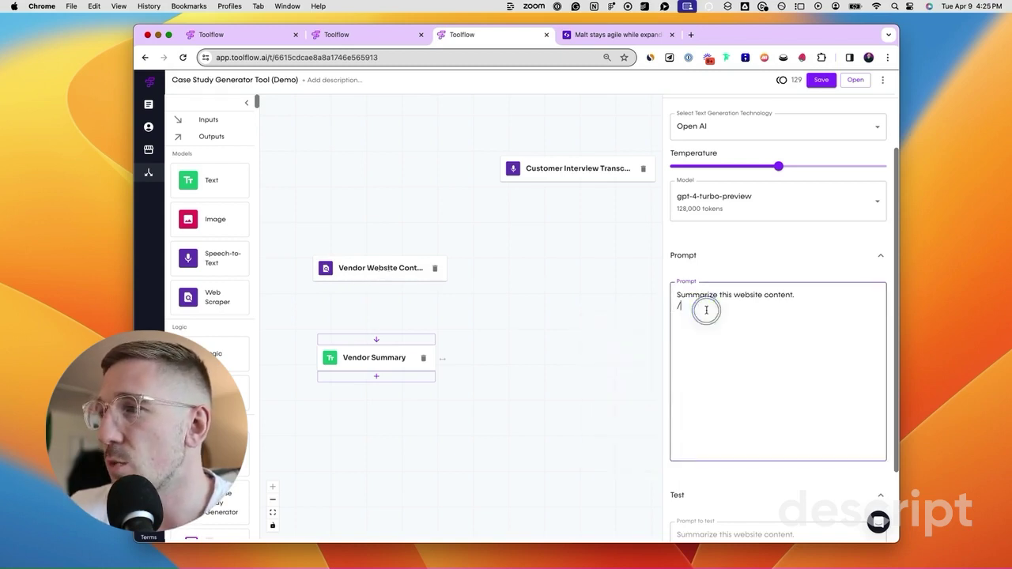
Connect the Vendor Website Content block's output to the Vendor Summary block.
click(380, 286)
drag(380, 285, 377, 341)
click(384, 363)
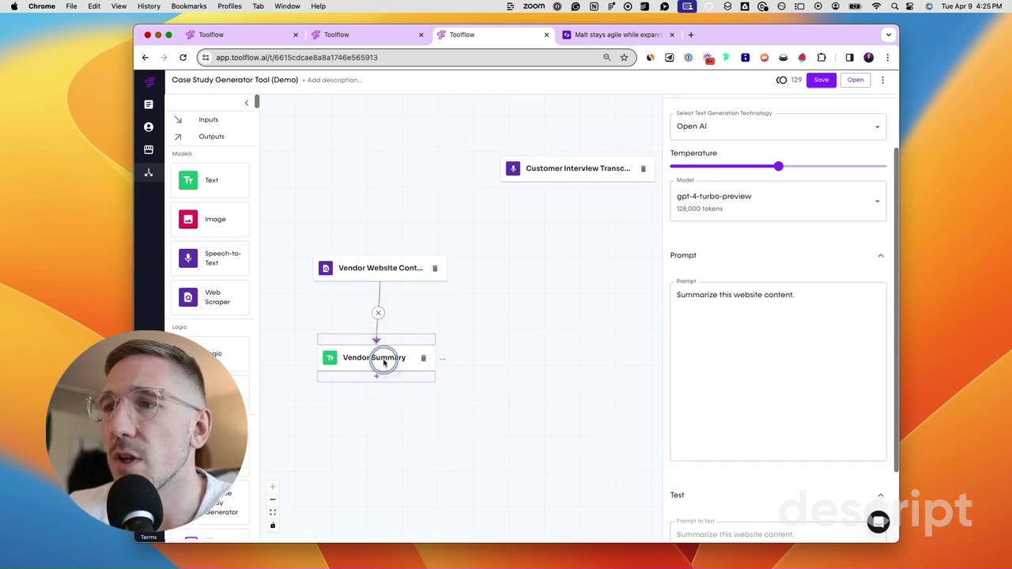
Insert the Vendor Website Content input on the second line of the Vendor Summary prompt.
click(738, 311)
text(/)
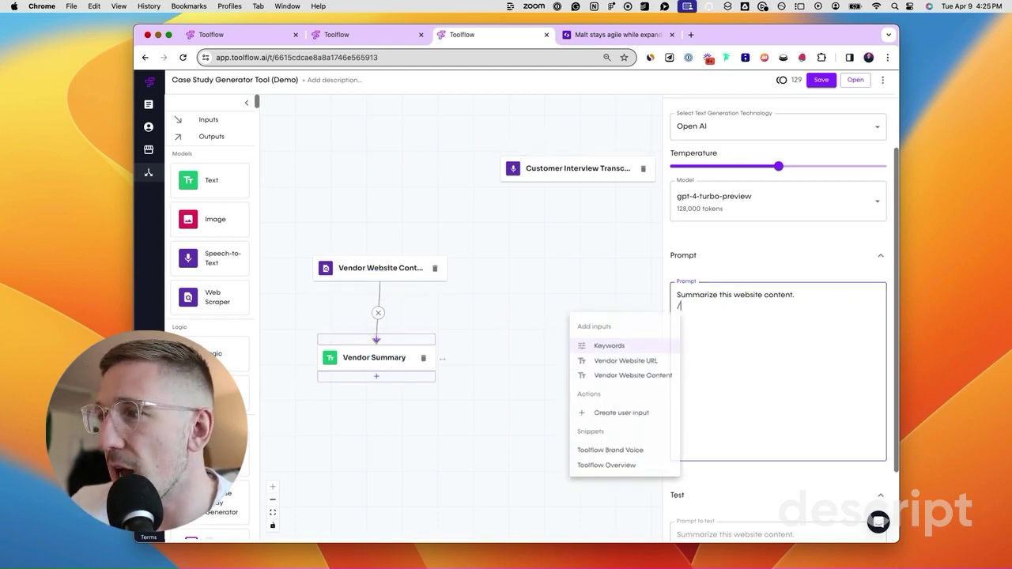
click(639, 380)
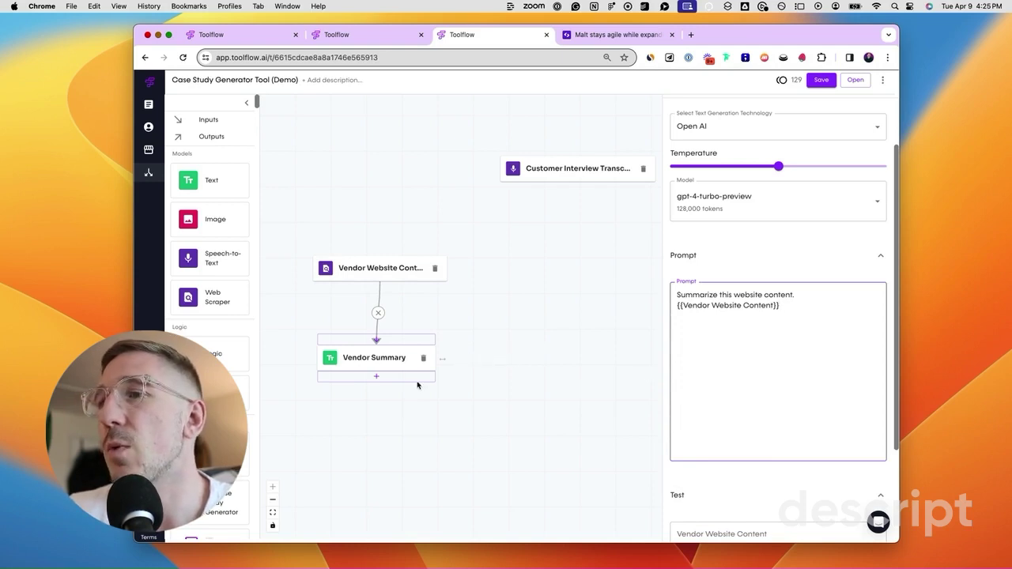
Nudge Vendor Summary up under Vendor Website Content and replace its prompt with the Vendor Overview prompt copied from the original Case Study Generator.
drag(371, 357, 373, 347)
click(806, 315)
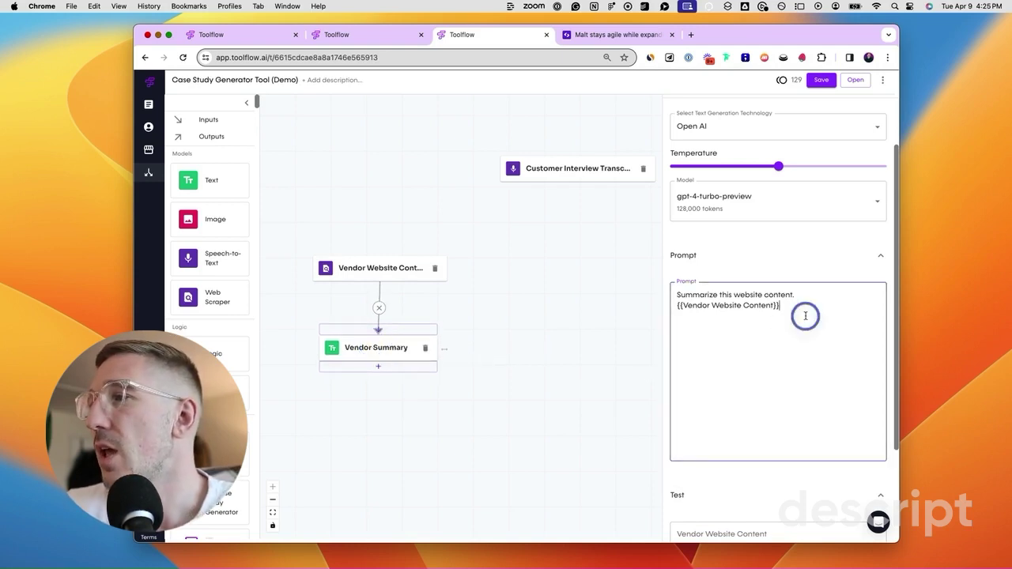
drag(806, 316, 685, 294)
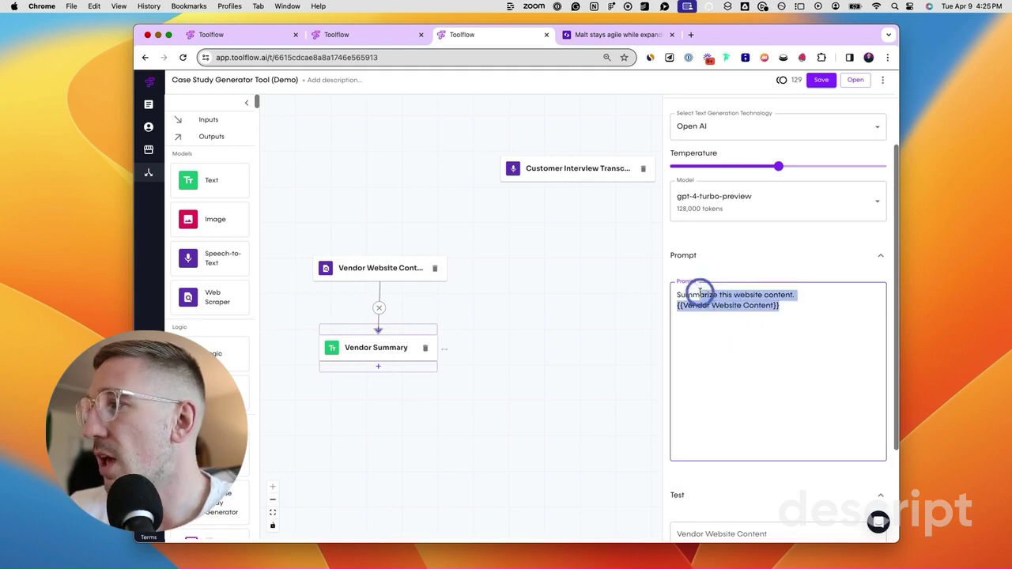
key(BackSpace)
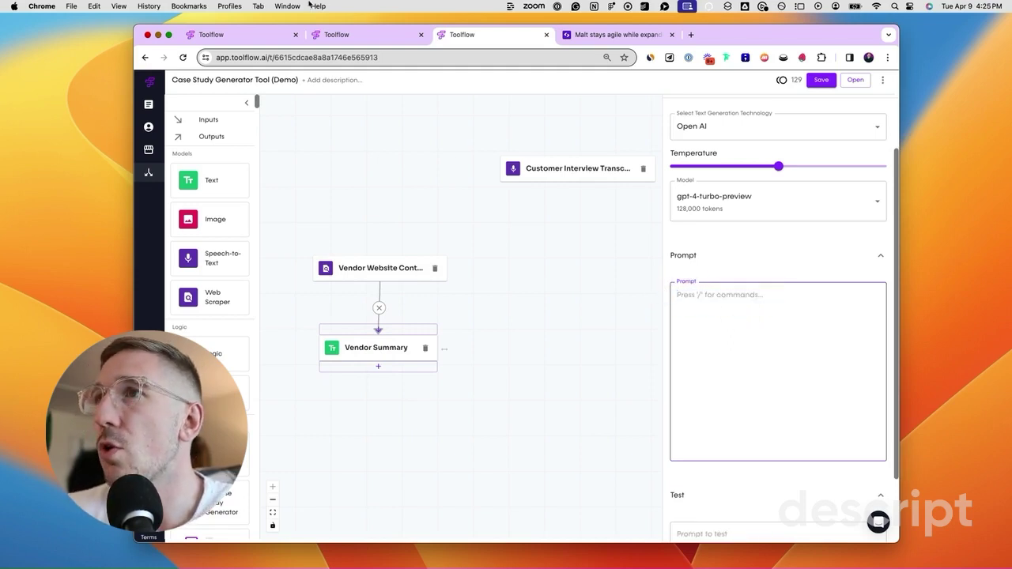
click(337, 34)
click(299, 340)
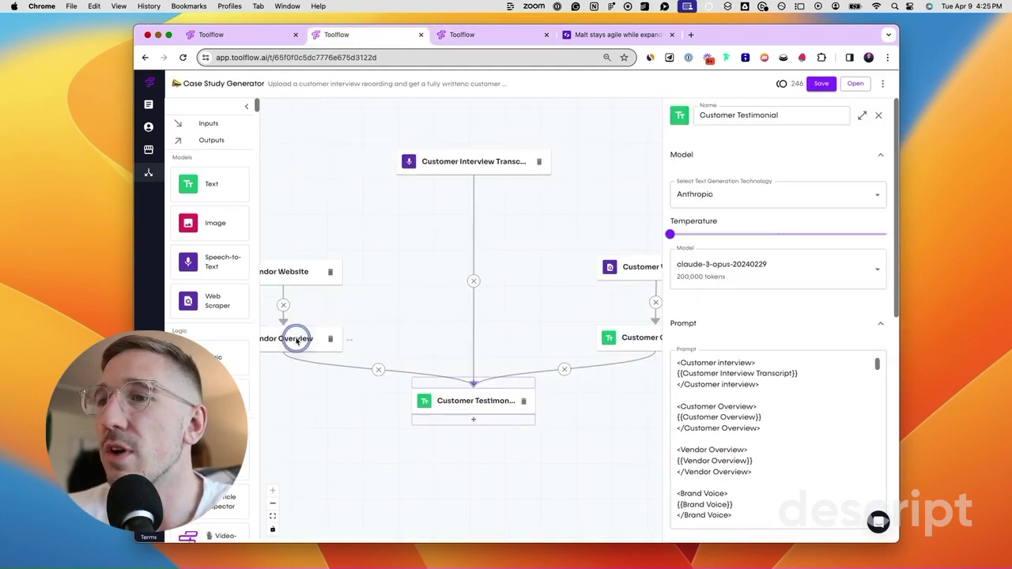
click(797, 280)
key(super+a)
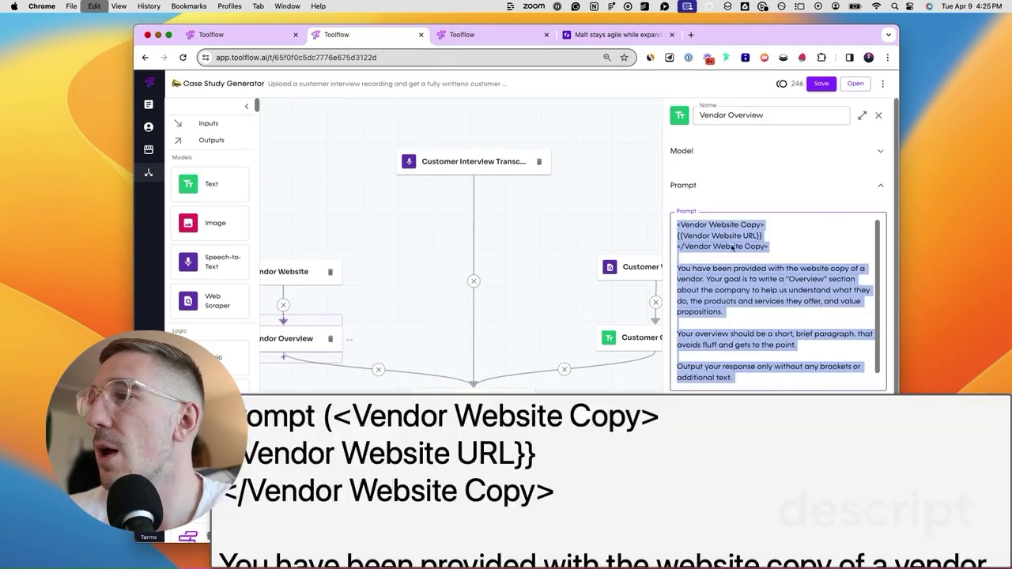
click(497, 34)
click(744, 323)
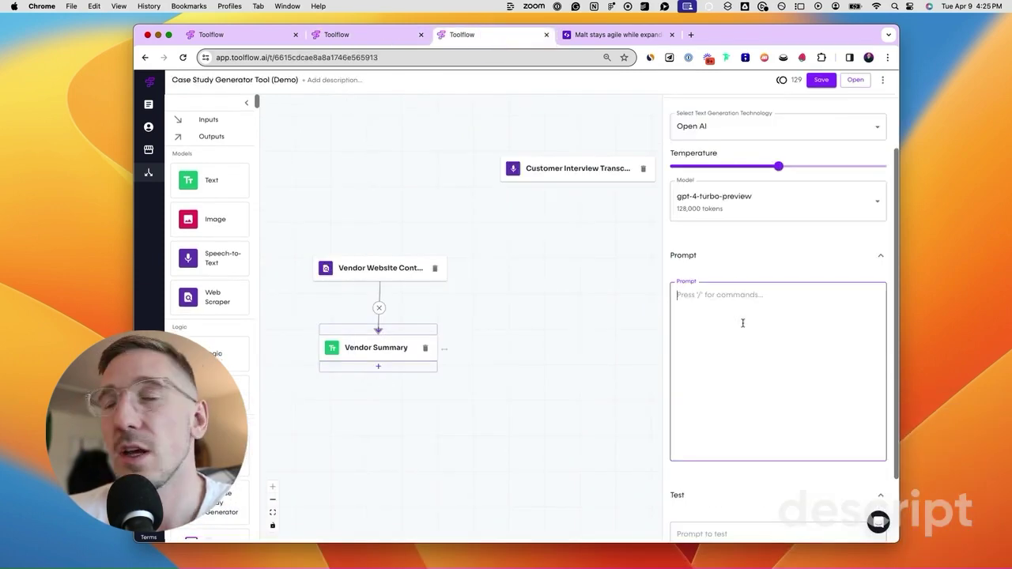
key(super+v)
Replace the {{Vendor Website URL}} reference in the Vendor Summary prompt with the Vendor Website Content input.
drag(771, 305, 664, 297)
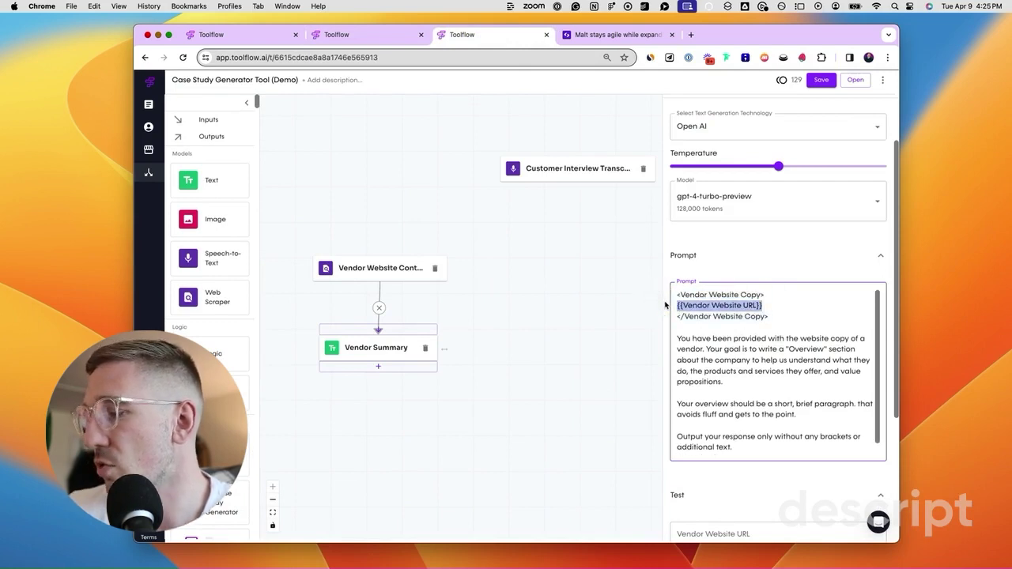
key(BackSpace)
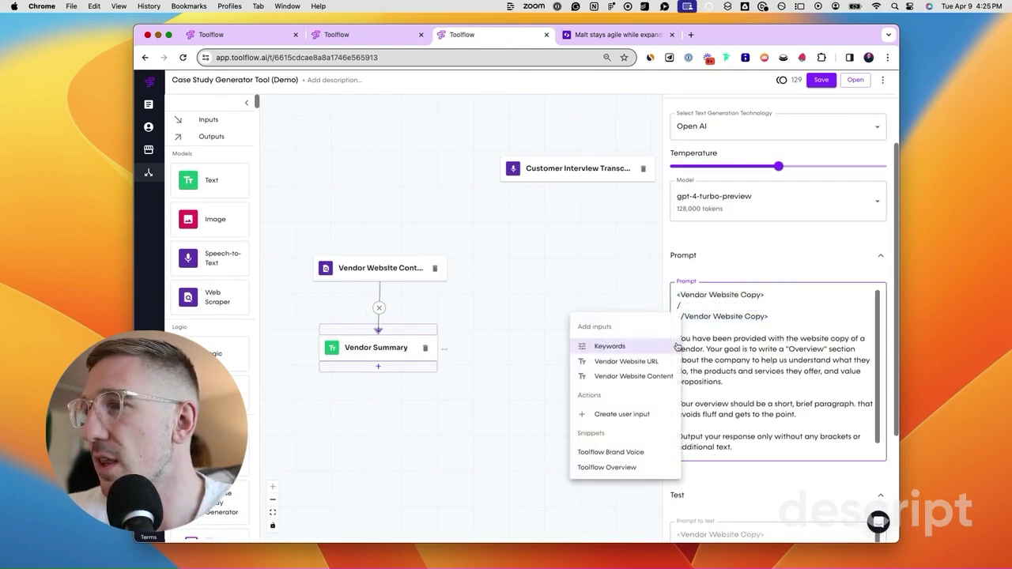
click(658, 377)
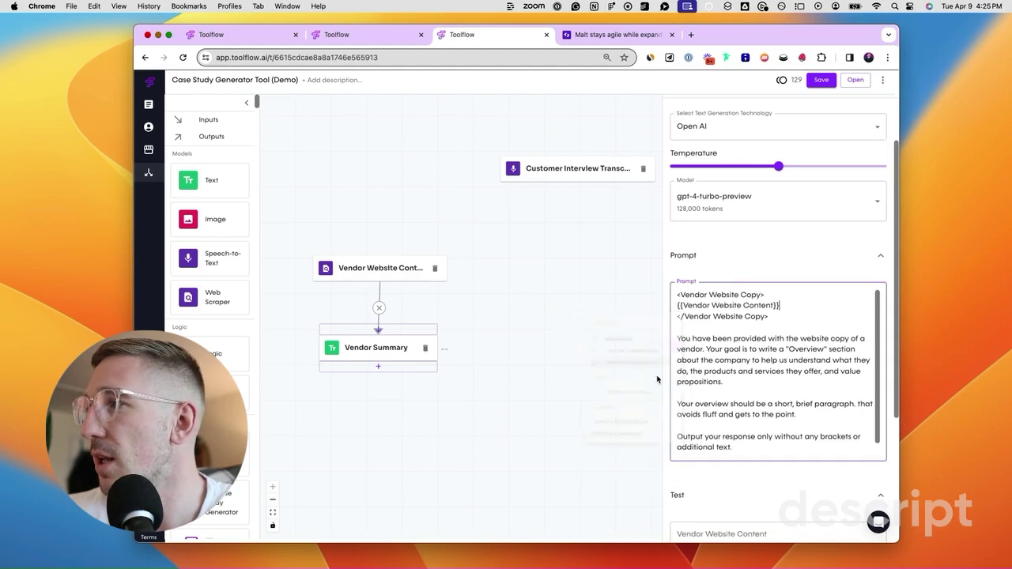
scroll(742, 360, down, 2)
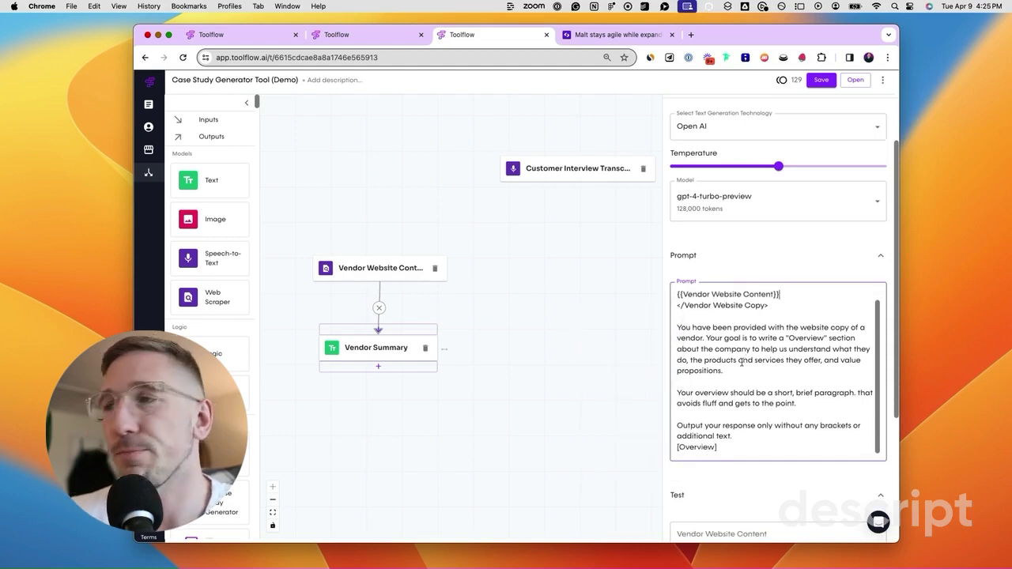
Add a Web Scraper block below and to the right of the transcript block and name it Customer Website Content.
drag(562, 372, 509, 373)
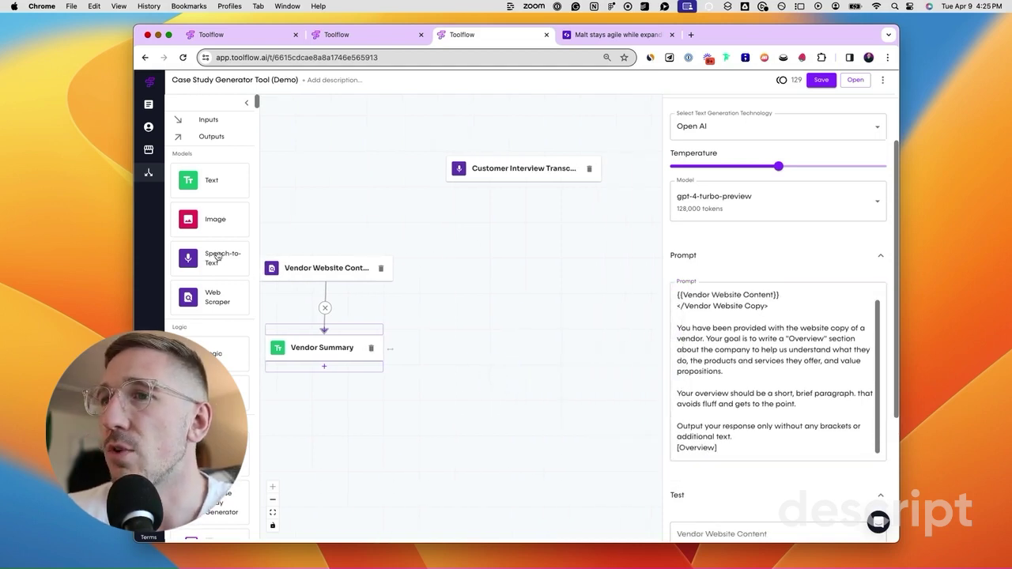
drag(219, 300, 605, 269)
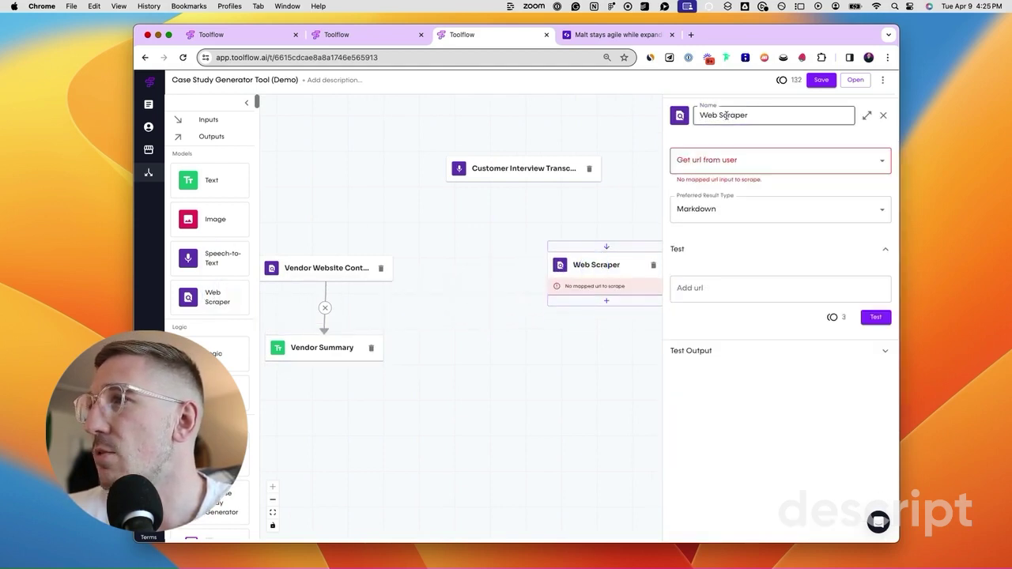
triple_click(728, 115)
text(Customer Website)
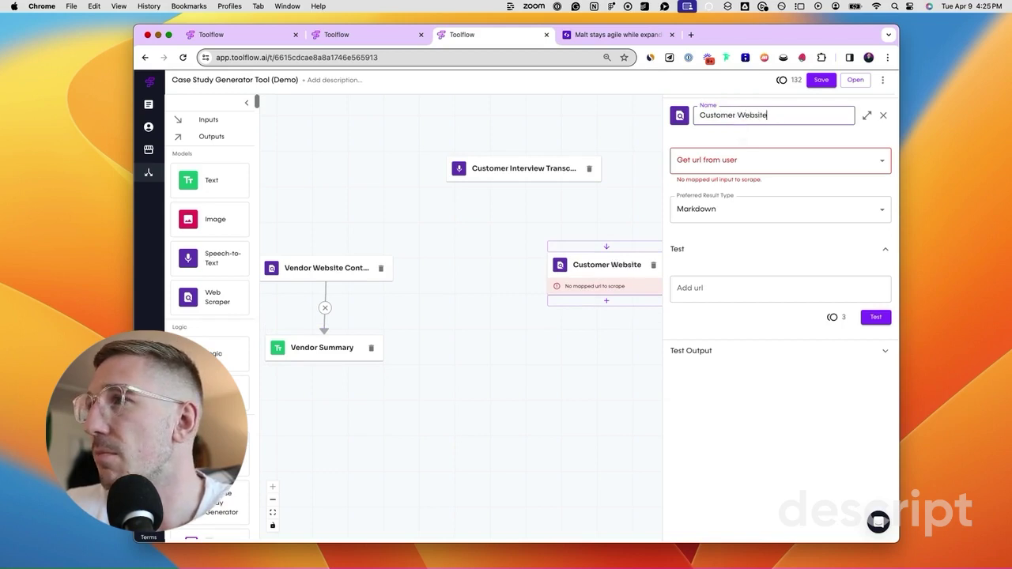
text( Content)
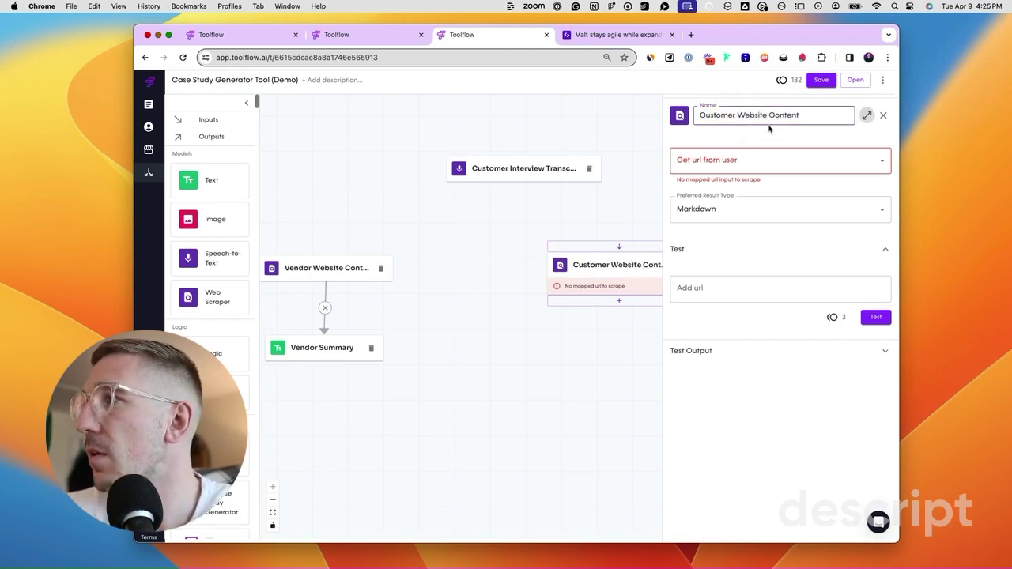
Create a user input named Customer Website UR as the URL source for the Customer Website Content block.
click(768, 157)
click(734, 190)
text(Customer WEbsite UR)
click(639, 345)
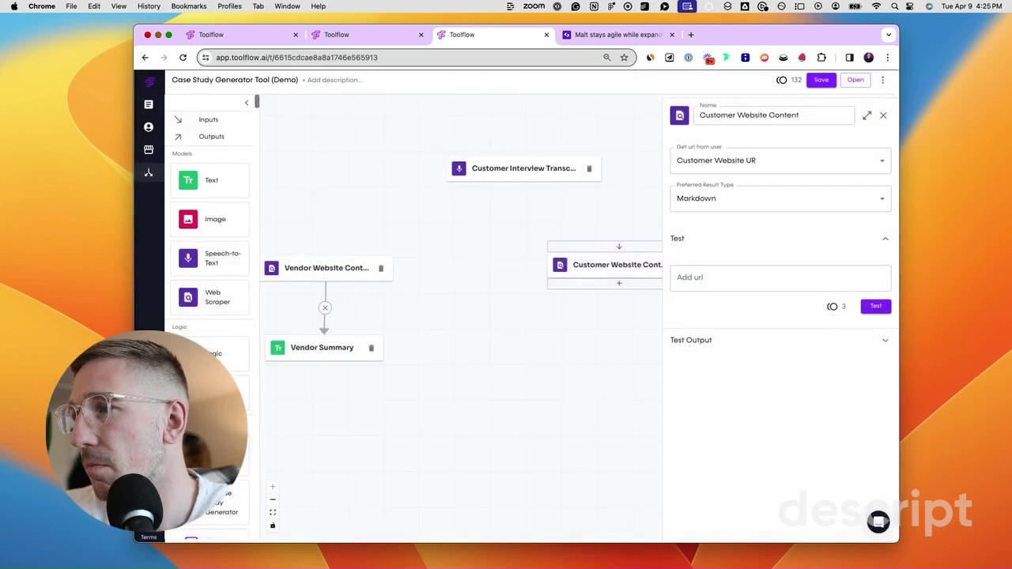
Add a Text model block beneath Customer Website Content, connect the scraper to it and align the two blocks.
drag(190, 188, 582, 364)
drag(619, 282, 607, 344)
drag(588, 258, 574, 266)
Copy the Customer Overview prompt from the original Case Study Generator into the new text block's prompt.
click(340, 37)
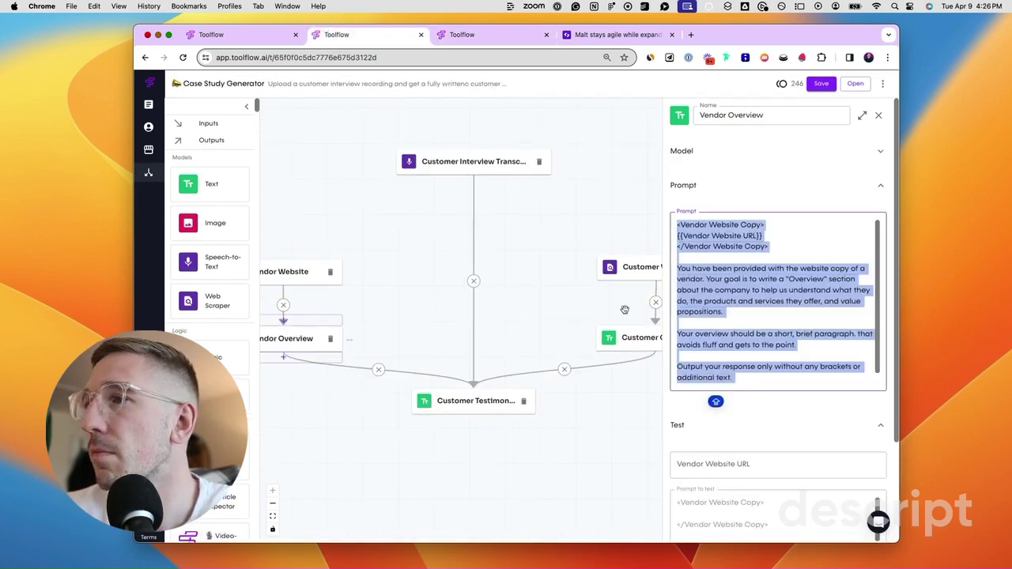
click(633, 339)
click(743, 304)
key(ctrl+a)
key(super+c)
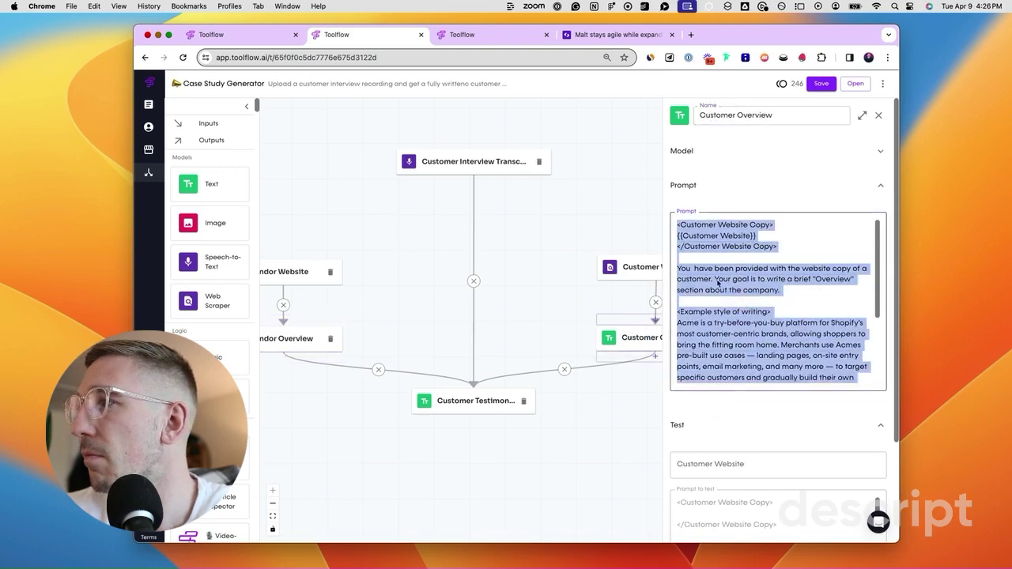
click(509, 34)
click(739, 243)
key(super+v)
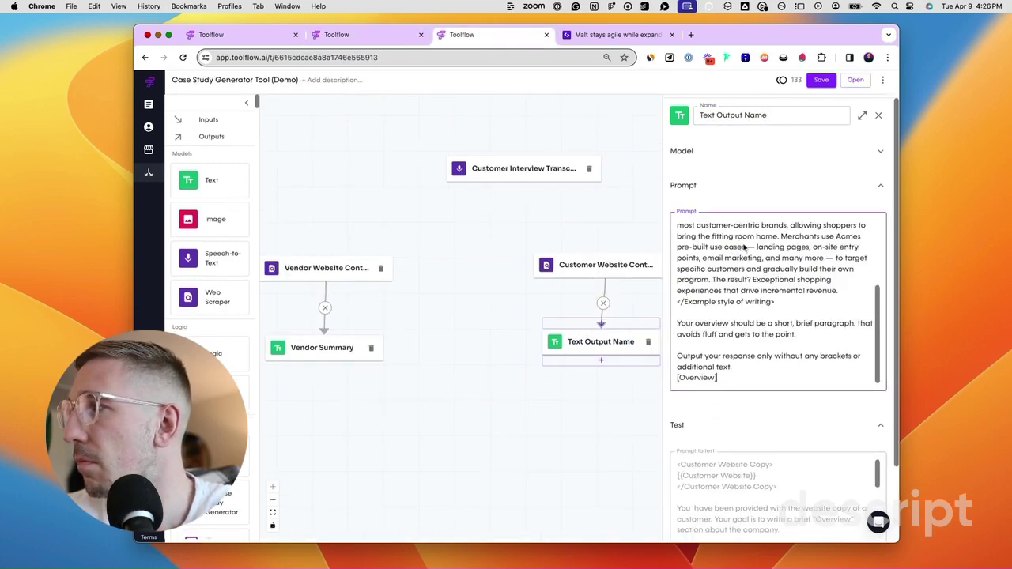
Replace the {{Customer Website}} variable in the customer text block's prompt with the Customer Website Content variable.
drag(718, 246, 653, 237)
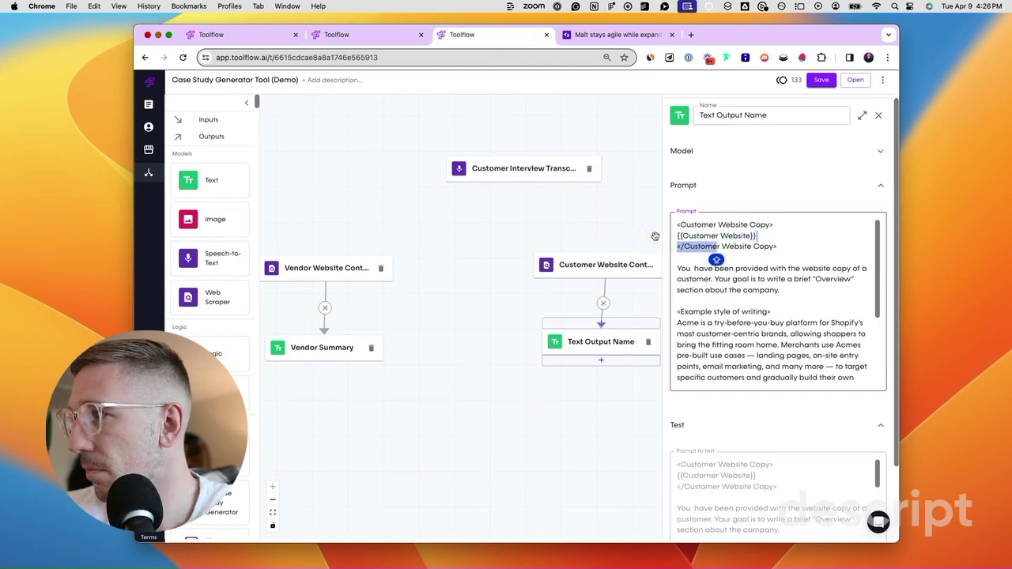
drag(760, 236, 677, 238)
key(BackSpace)
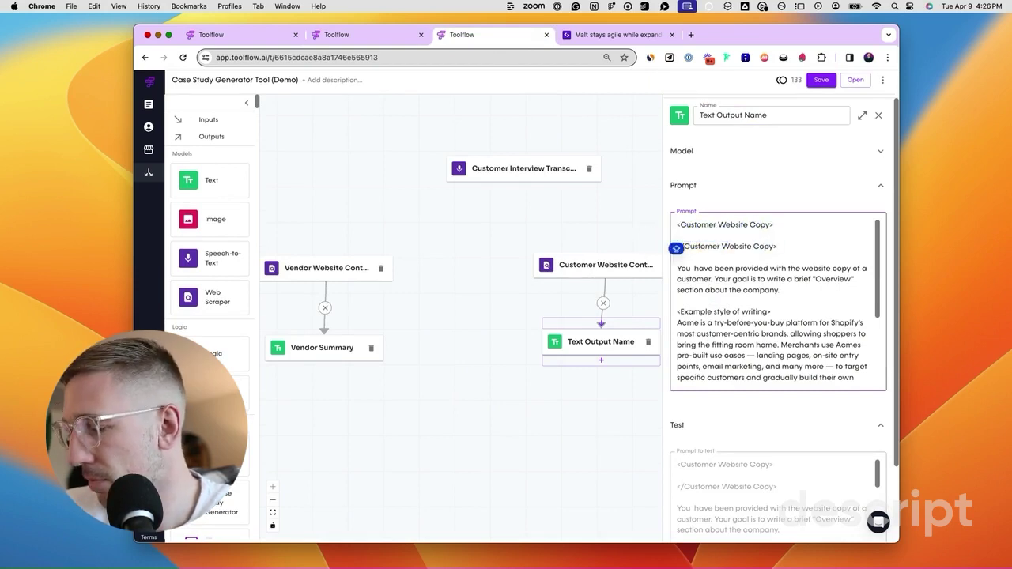
text(/)
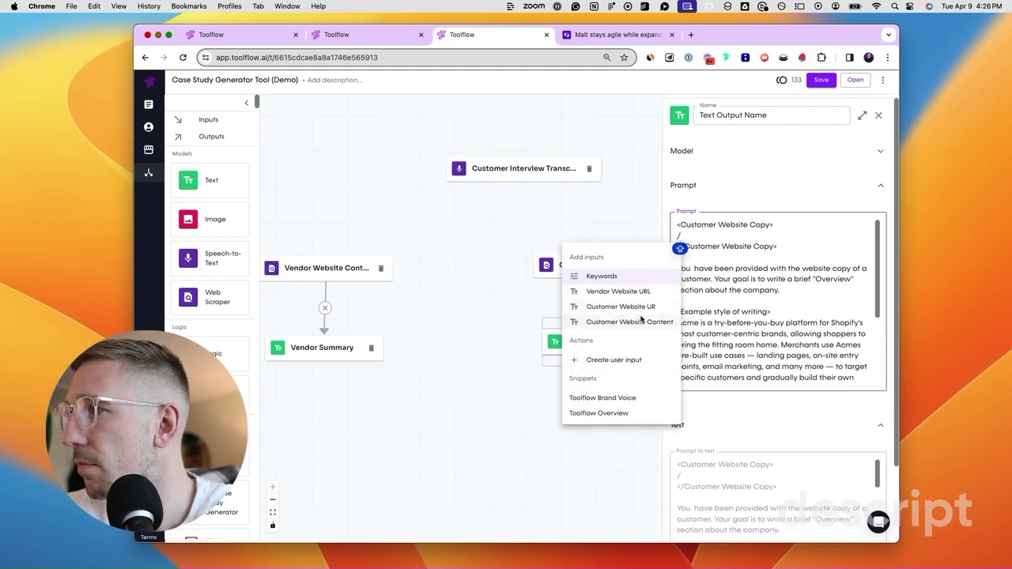
click(644, 323)
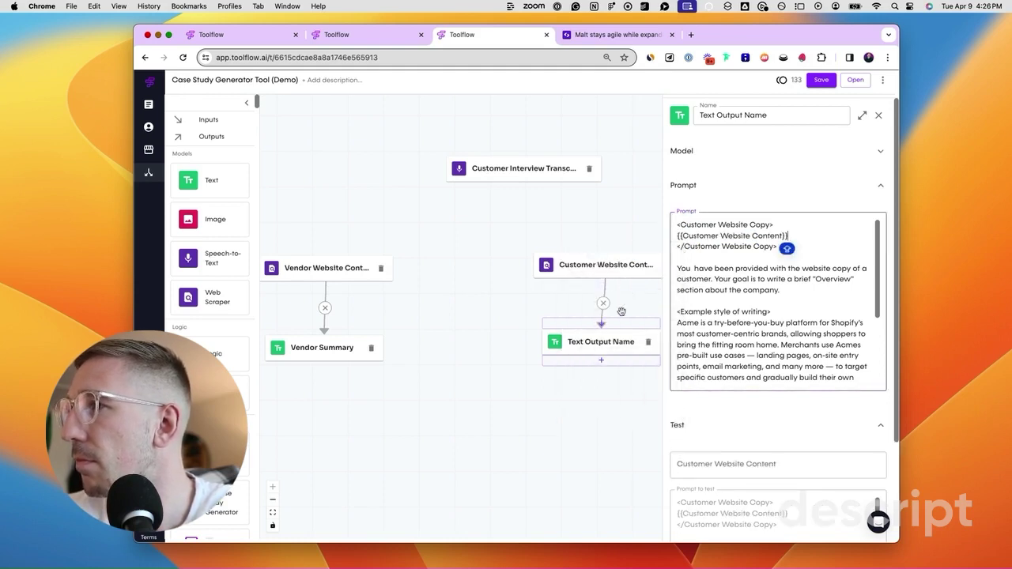
Complete the label of the customer website user input so that it reads Customer Website URl.
click(204, 118)
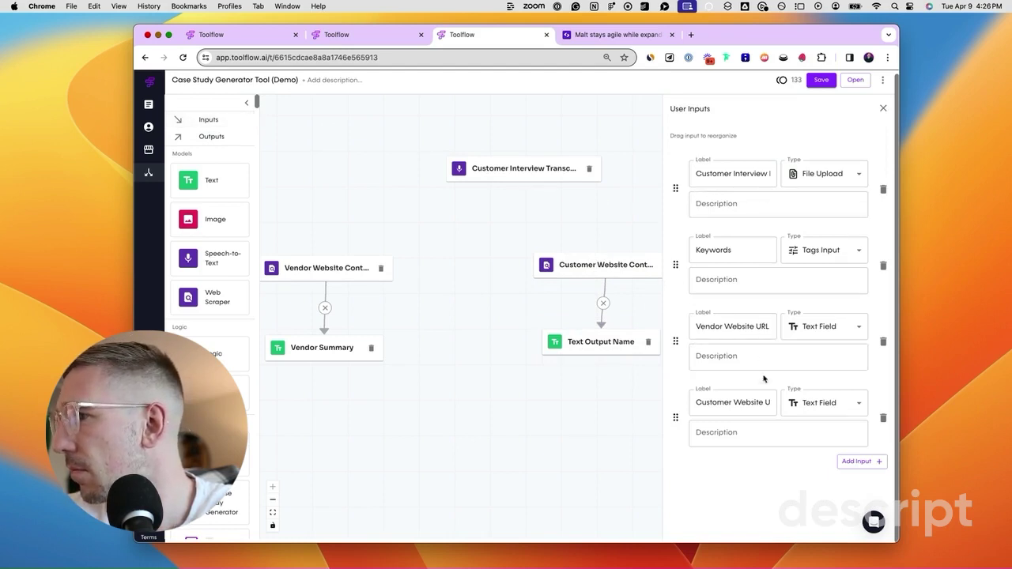
click(764, 403)
key(End)
click(481, 332)
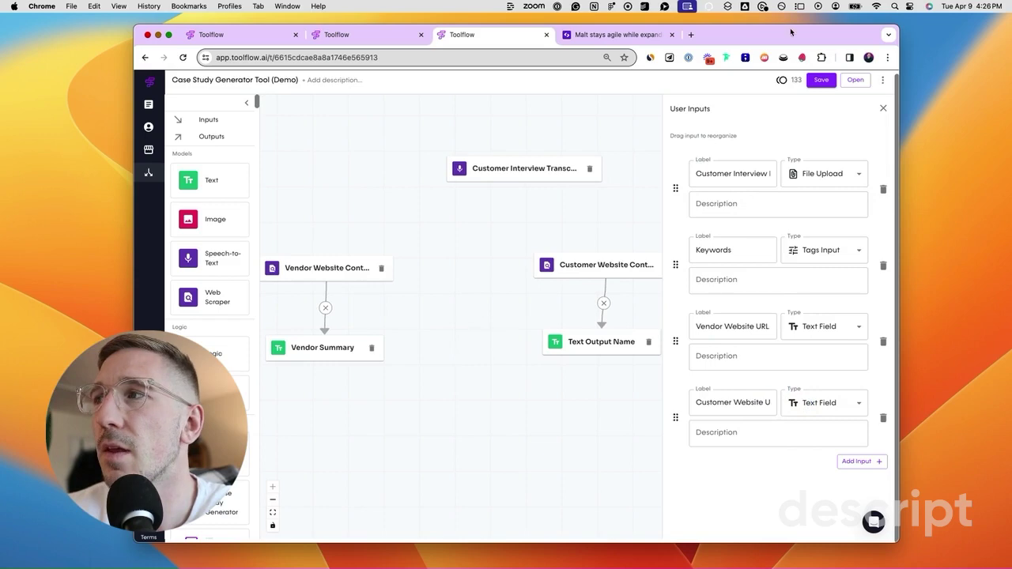
click(882, 109)
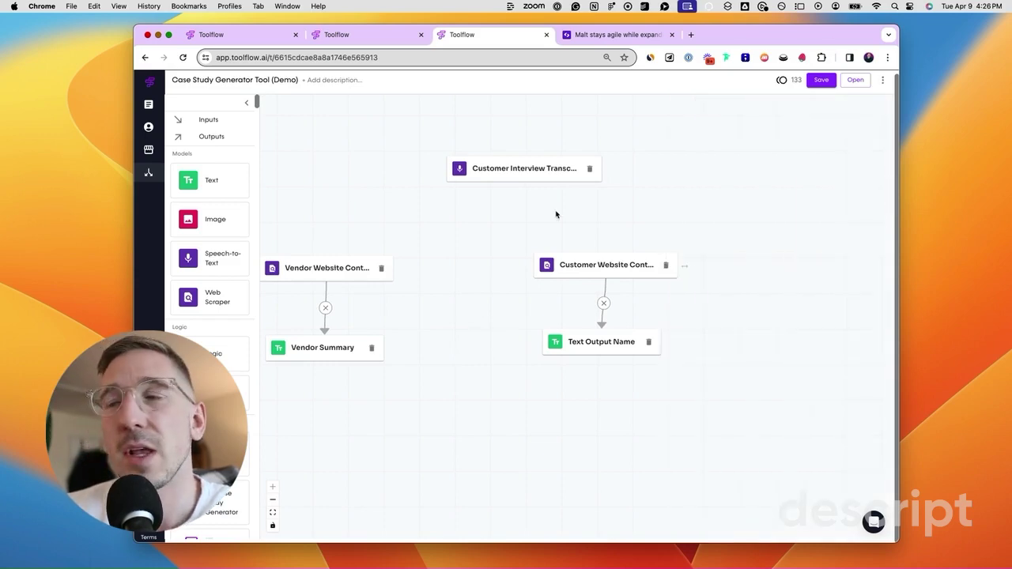
Centre the Customer Interview Transcript block between the two branches and open the original Case Study Generator's Customer Testimonial block for reference.
drag(498, 168, 441, 169)
click(380, 40)
click(433, 318)
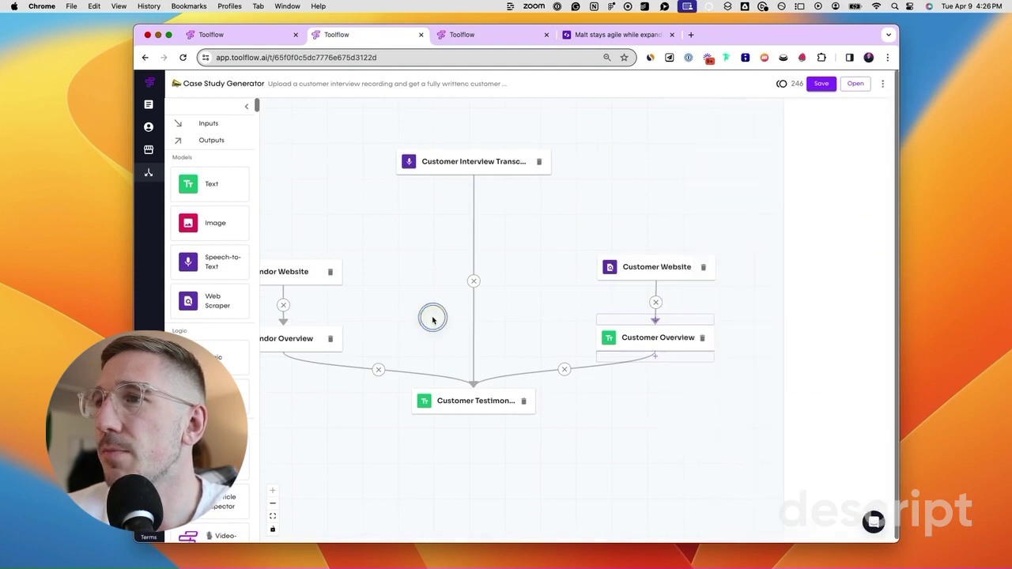
drag(436, 292, 494, 275)
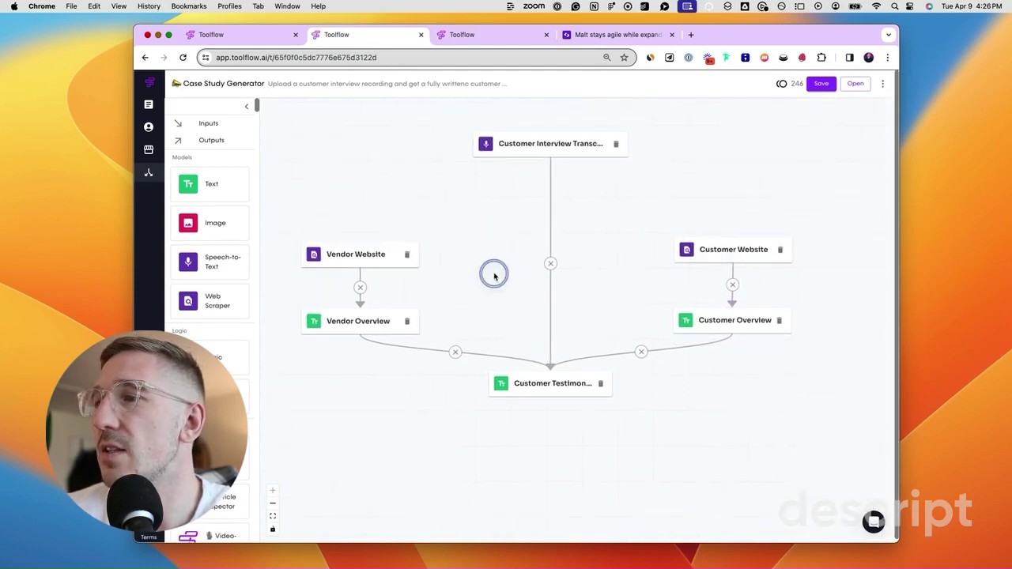
click(537, 387)
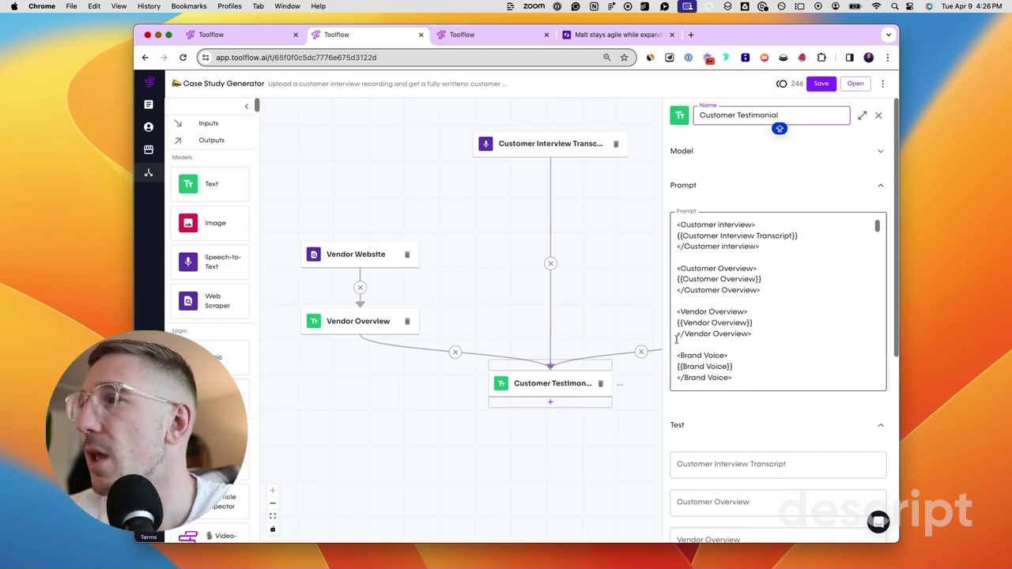
Add a Text model block to the demo tool below and between the two summary blocks and name it Customer Case Study.
click(467, 35)
drag(215, 170, 452, 419)
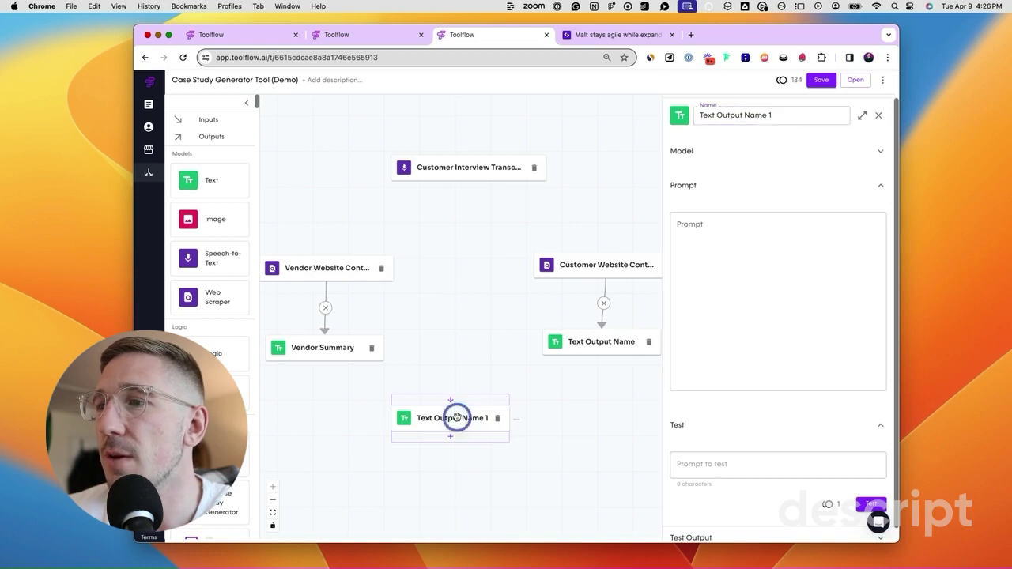
triple_click(722, 117)
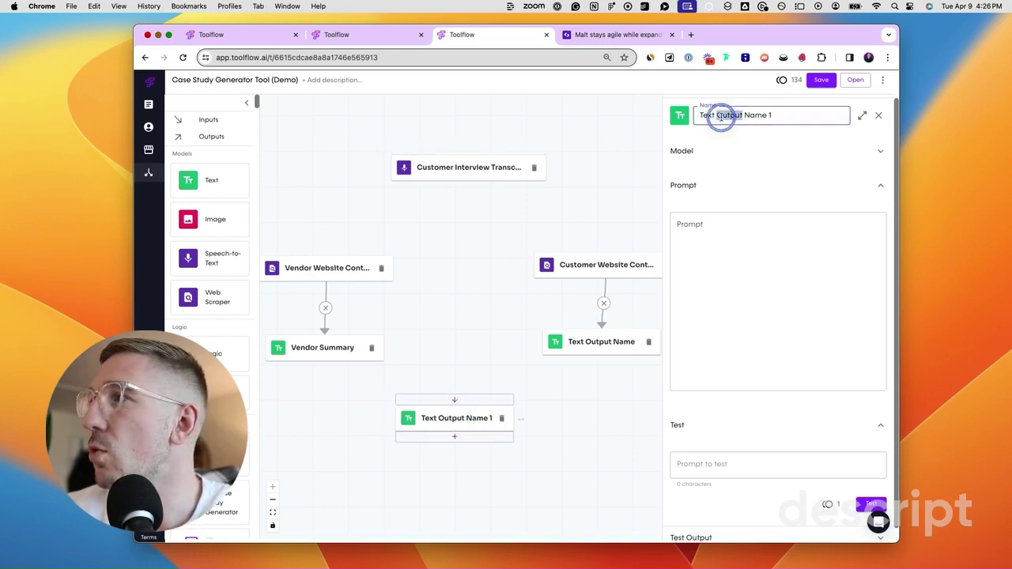
text(cUSTOMER)
key(BackSpace)
key(BackSpace)
key(BackSpace)
key(BackSpace)
key(BackSpace)
key(BackSpace)
key(BackSpace)
key(BackSpace)
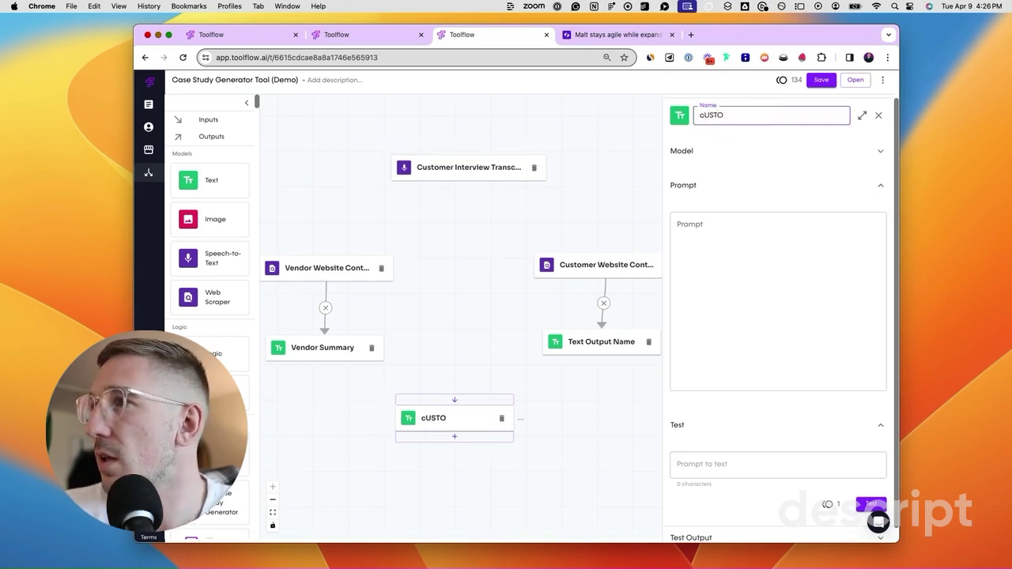
text(Customer Case)
key(BackSpace)
key(BackSpace)
text(ase Study)
Set the Customer Case Study block's text generation technology to Anthropic with the claude-3-opus-20240229 model.
click(745, 149)
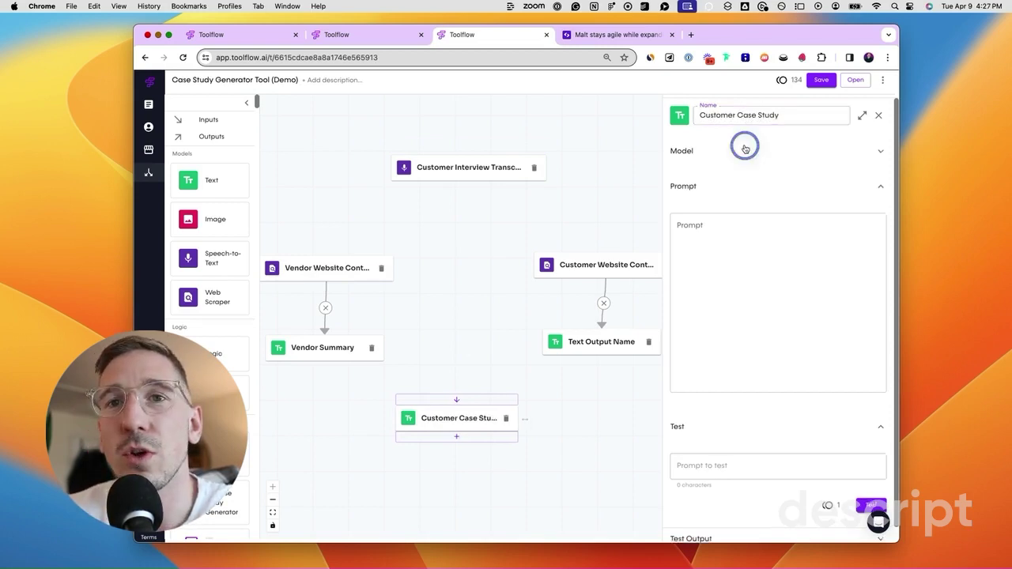
click(745, 192)
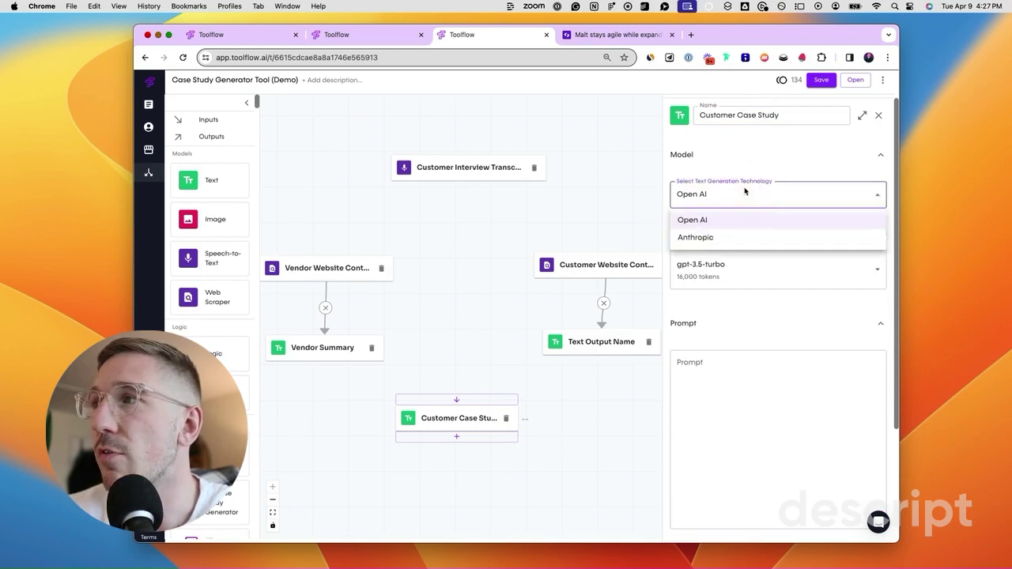
click(739, 237)
click(720, 266)
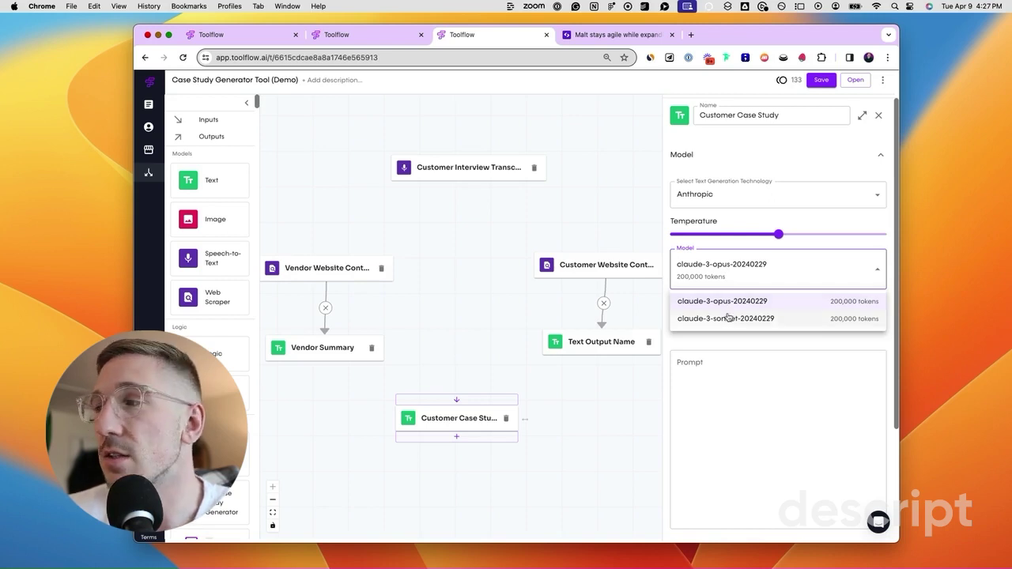
click(748, 370)
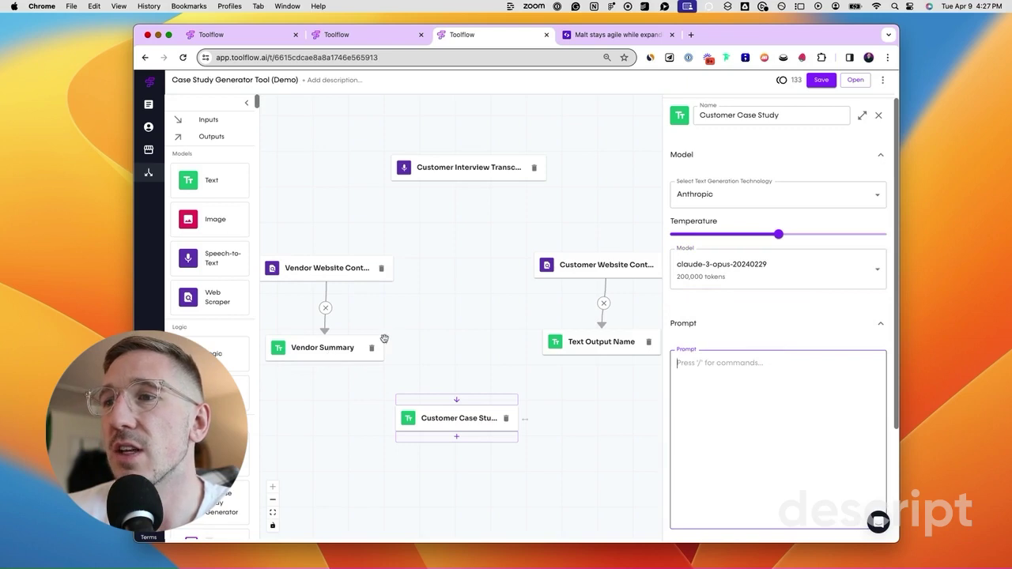
Move the two text blocks up closer to their web scrapers and rename the customer one Customer Summary.
drag(339, 348, 341, 328)
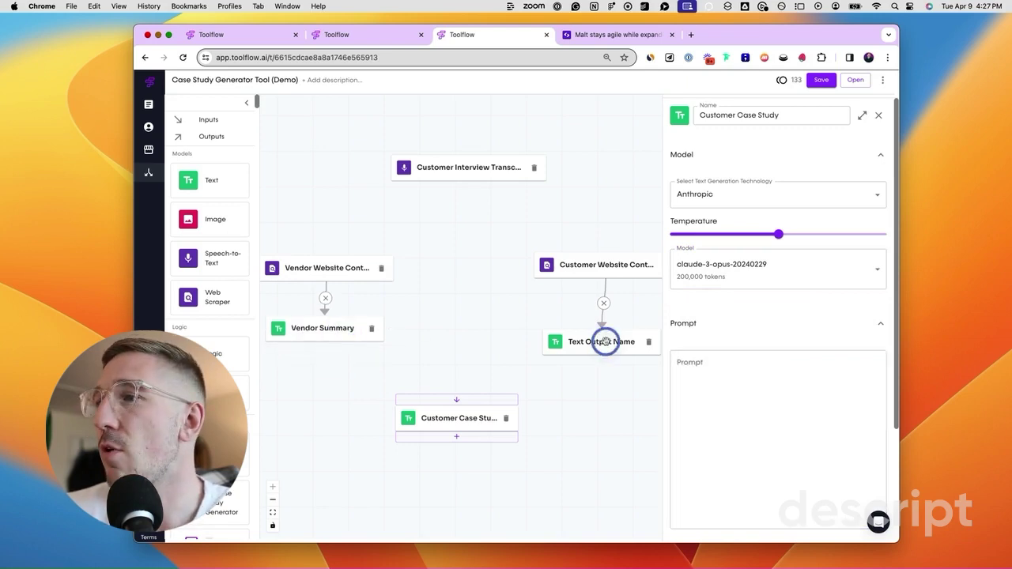
drag(606, 341, 606, 327)
triple_click(736, 111)
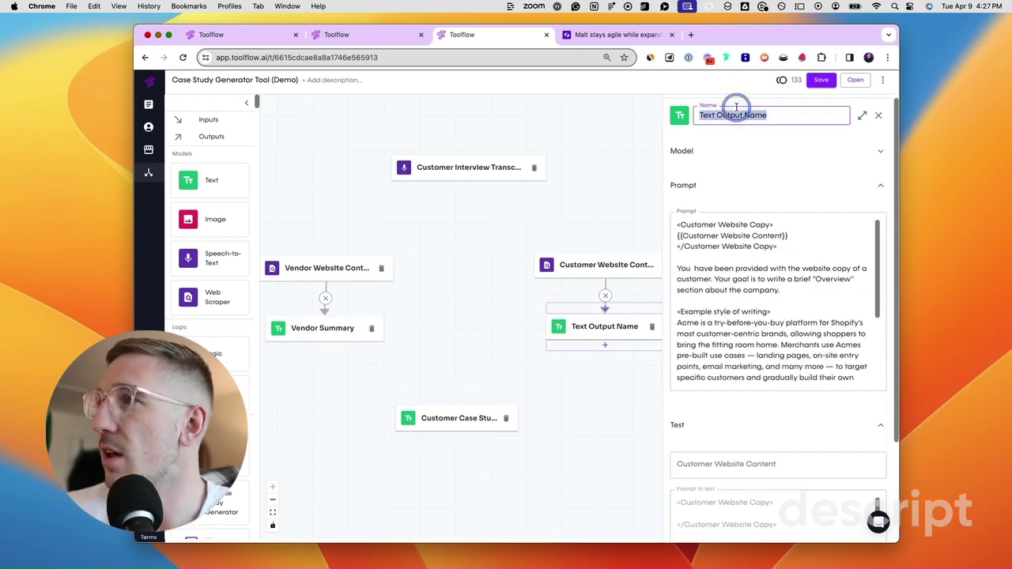
text(Customer)
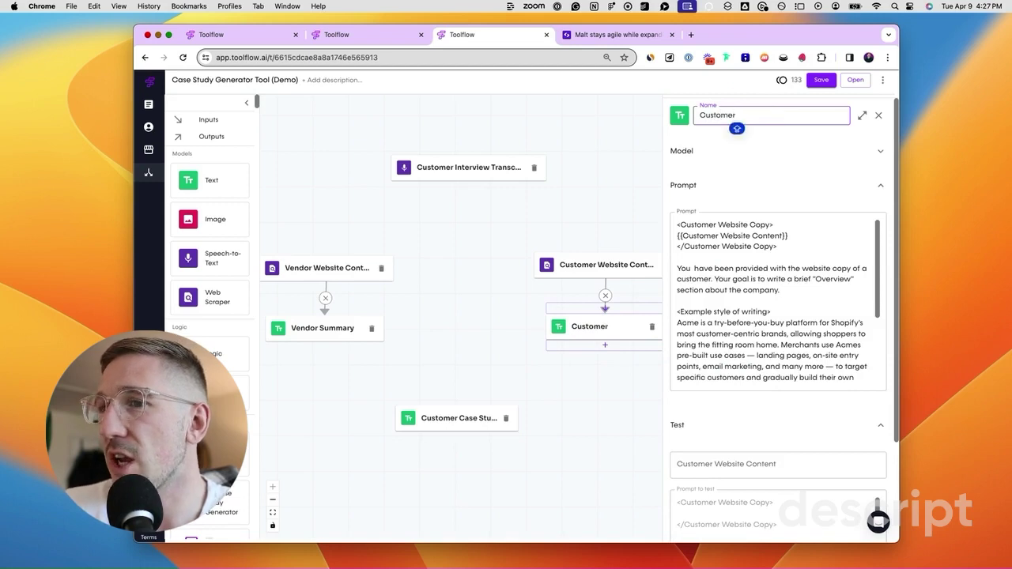
text( Summary)
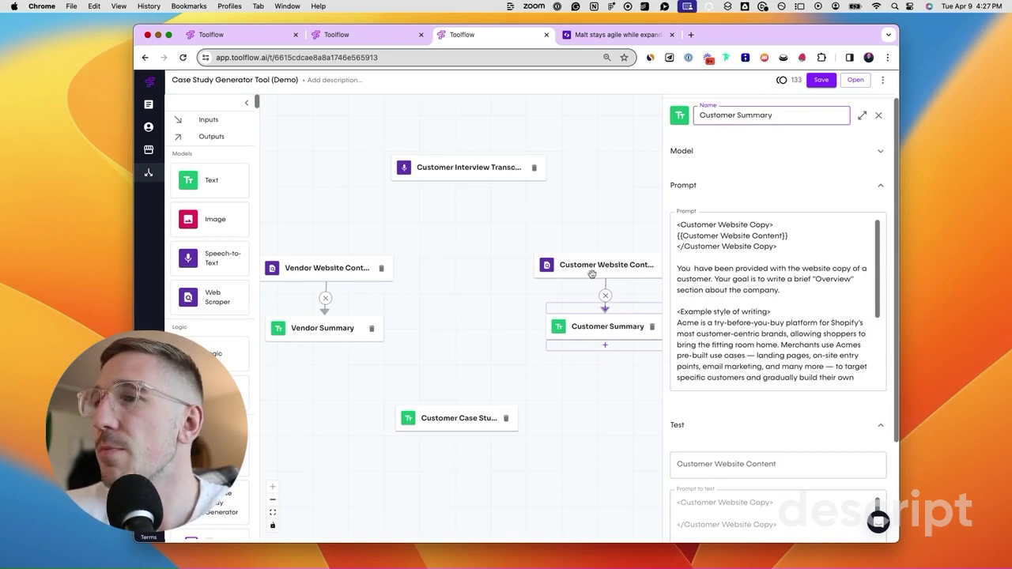
Connect Customer Interview Transcript, Vendor Summary and Customer Summary to the Customer Case Study block and open its prompt for editing.
click(464, 419)
click(469, 169)
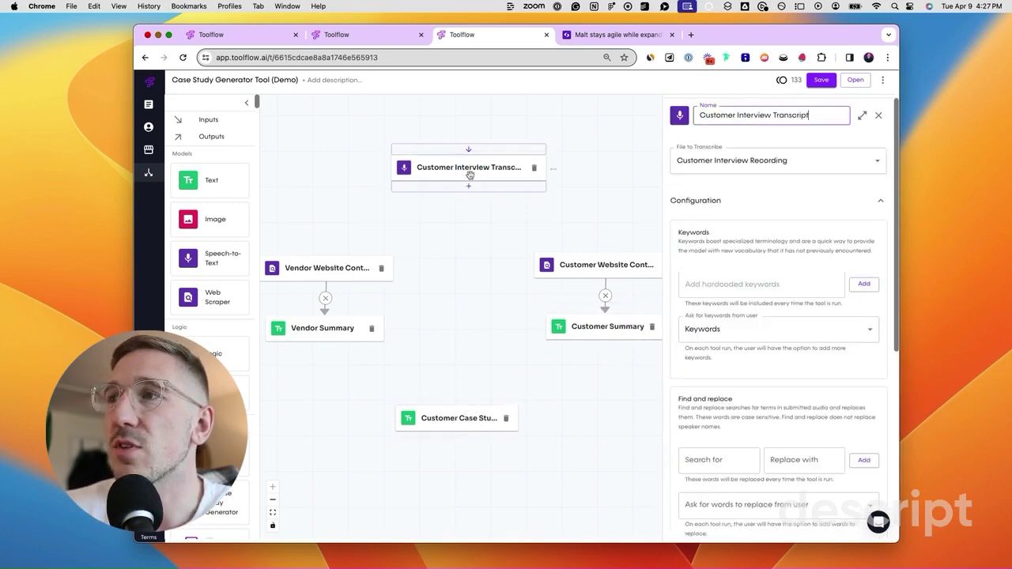
mouse_move(468, 186)
mouse_down()
mouse_move(474, 355)
mouse_move(465, 398)
mouse_up()
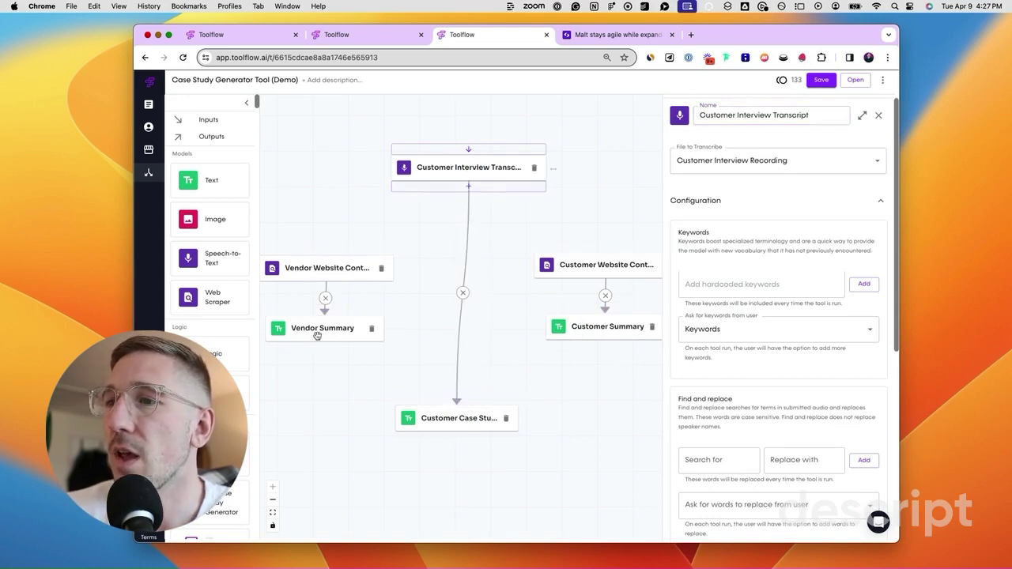
click(317, 336)
drag(324, 346, 455, 400)
drag(605, 349, 457, 402)
click(459, 415)
click(711, 299)
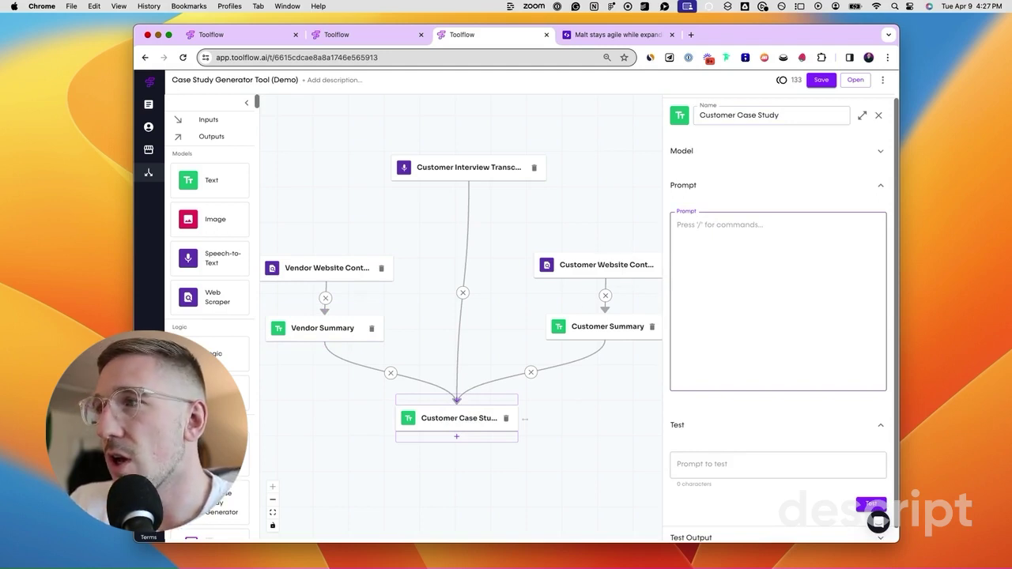
text(/)
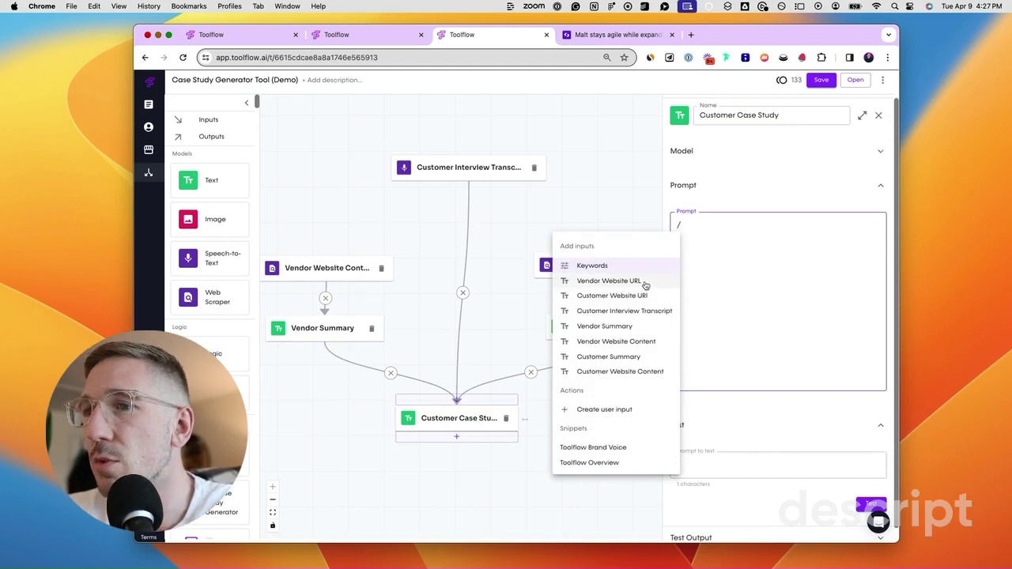
click(609, 326)
key(Return)
text(/)
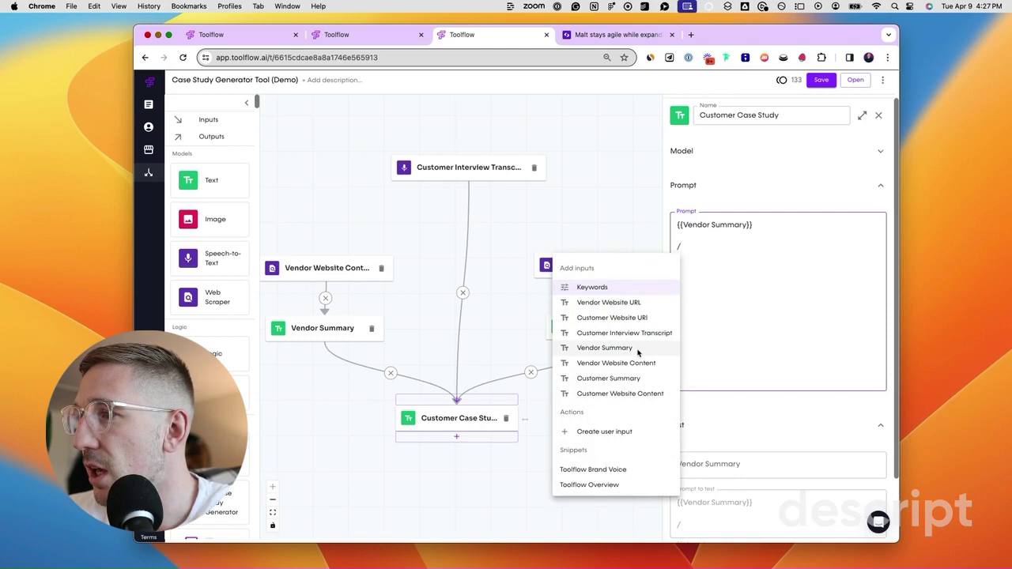
click(639, 377)
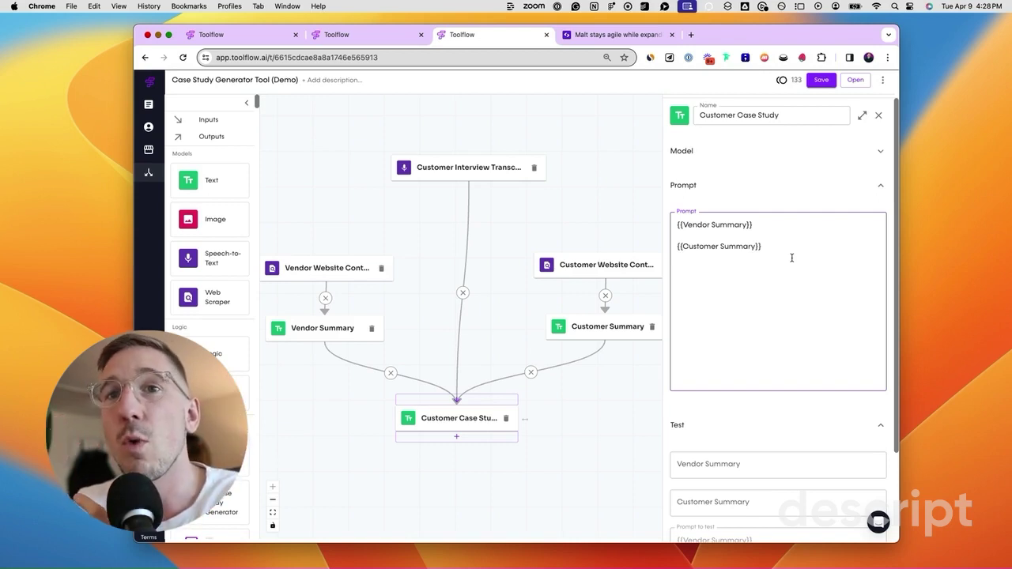
drag(727, 256, 662, 222)
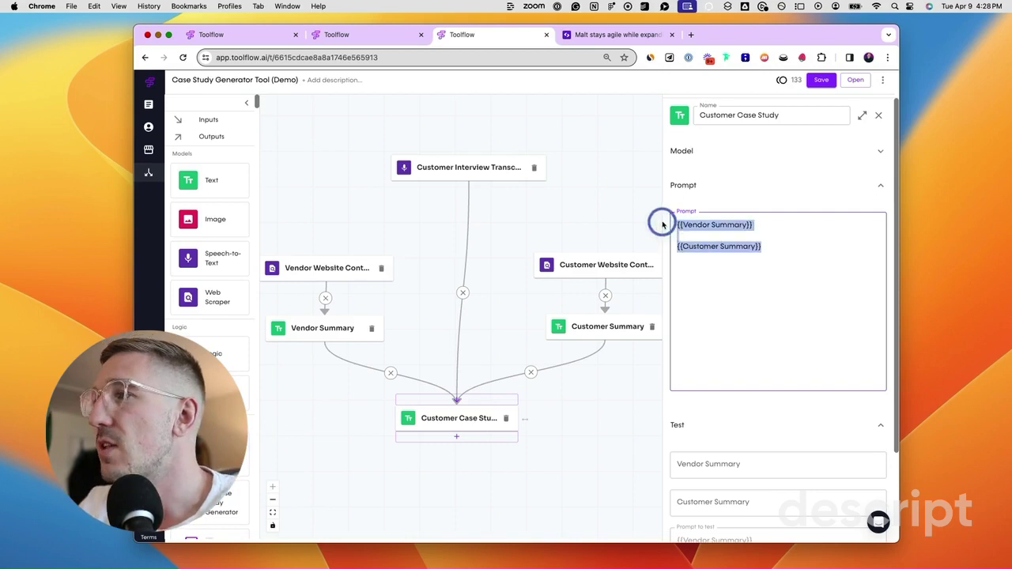
key(BackSpace)
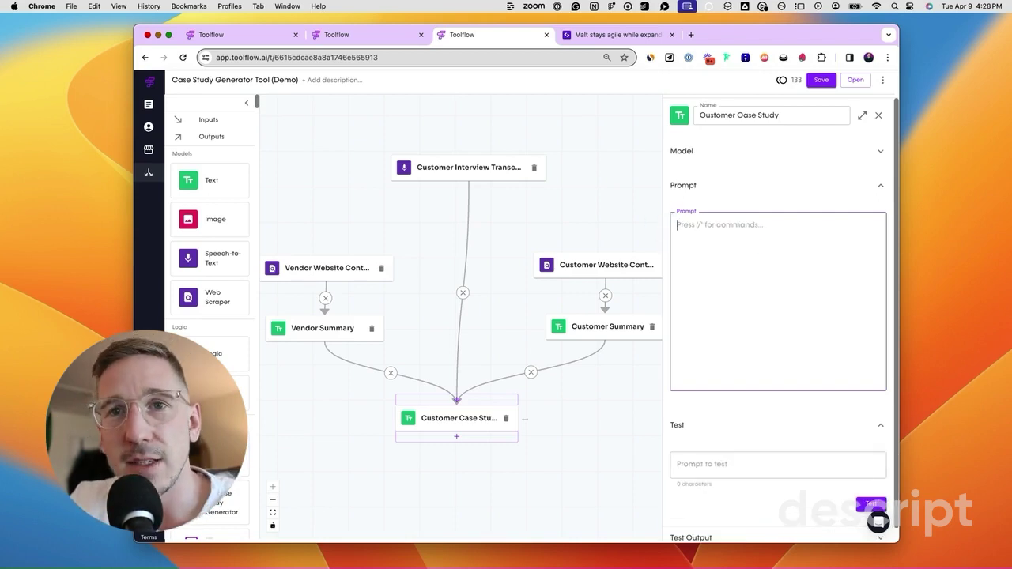
Begin the Customer Case Study prompt with a <Vendor Summary> tag followed by the Vendor Summary input on its own line.
text({)
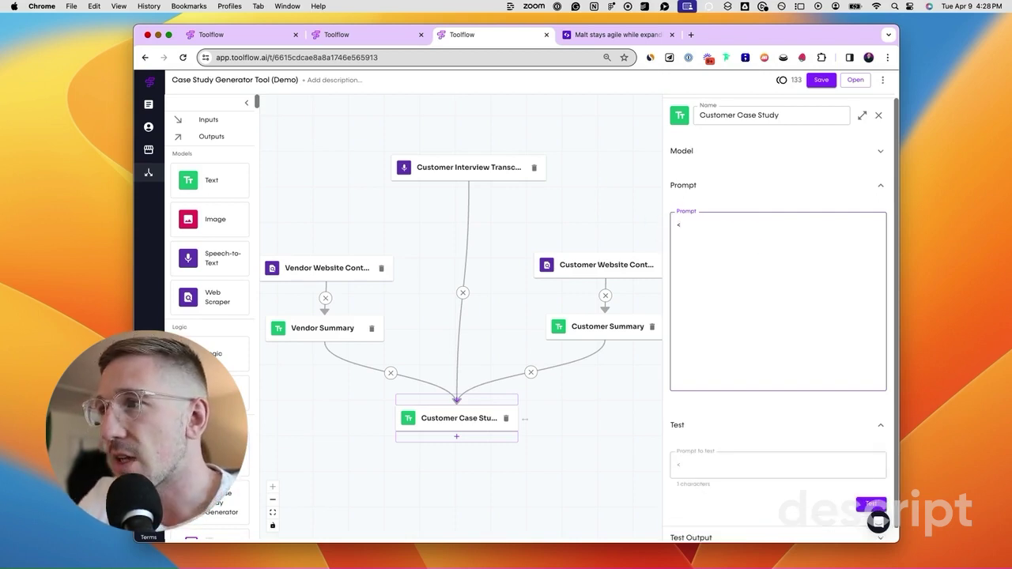
text(V)
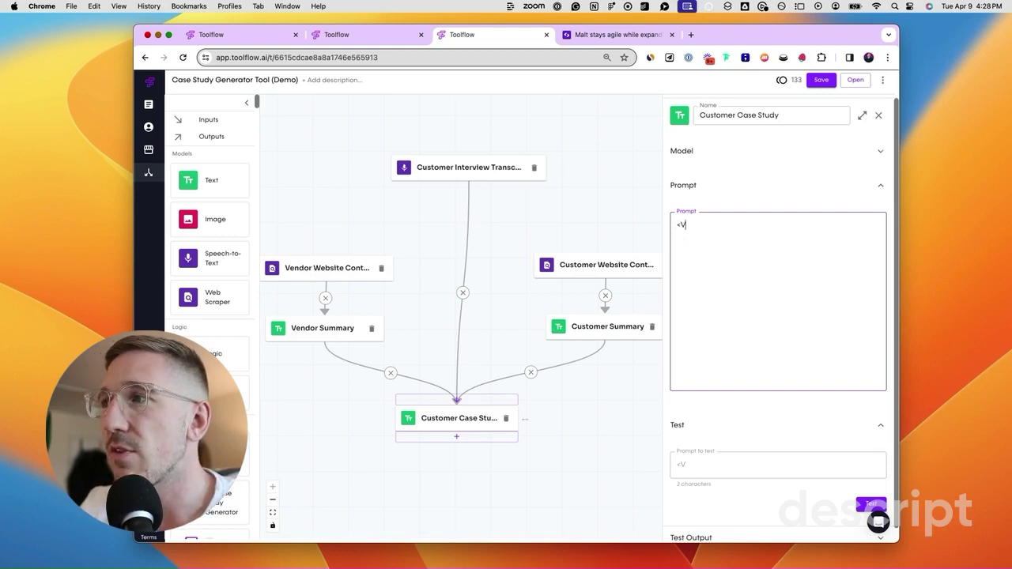
text(endor Summary)
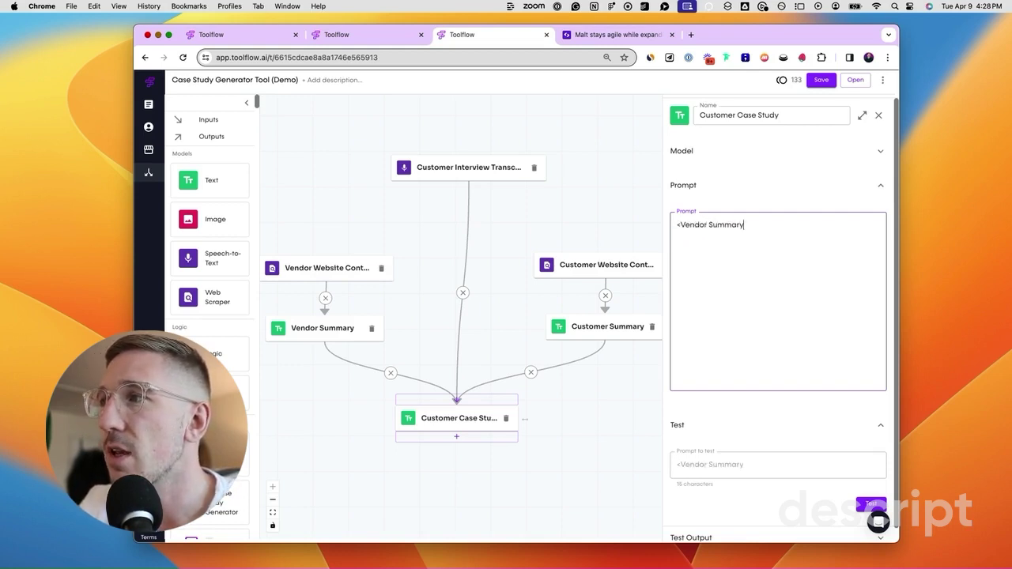
text(>)
key(Return)
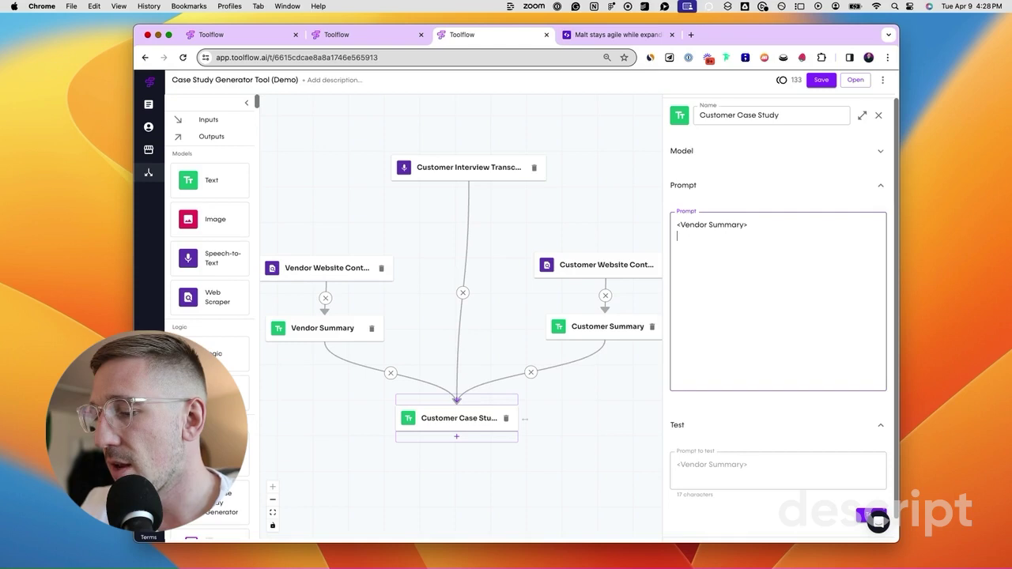
text(/)
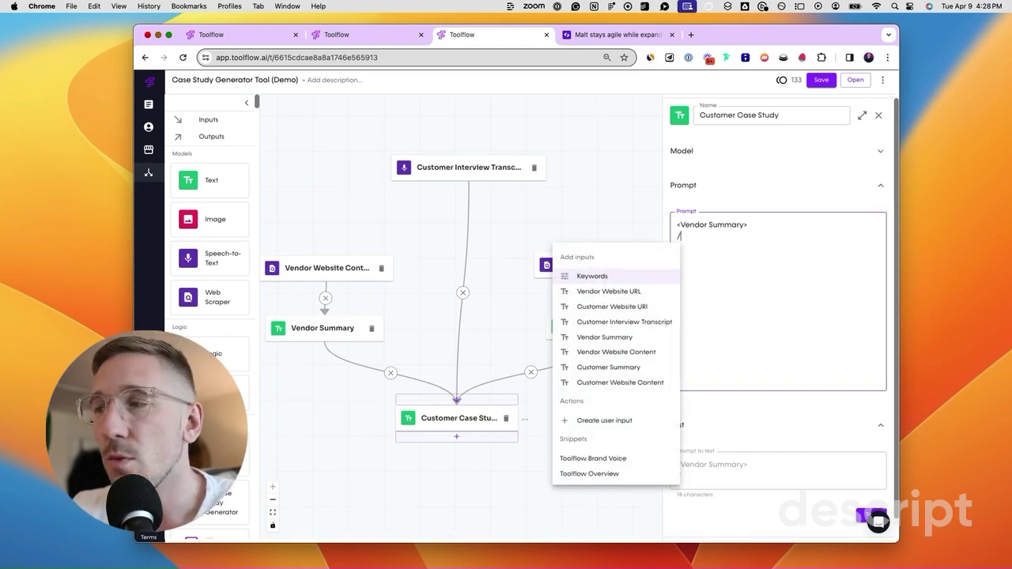
click(624, 338)
key(Return)
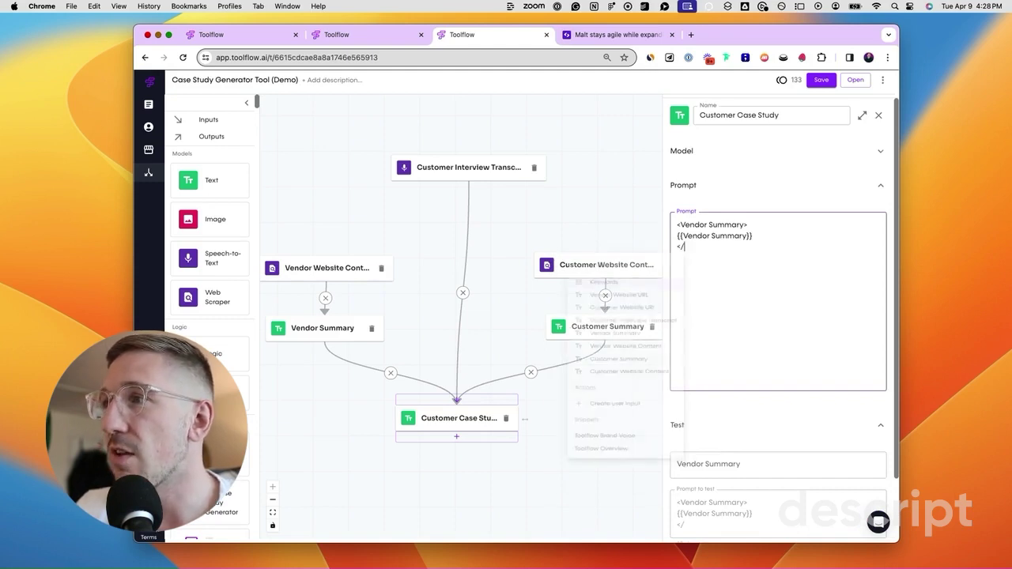
Close the prompt section with a </Vendor Summary> tag and leave an empty line below it.
text(</)
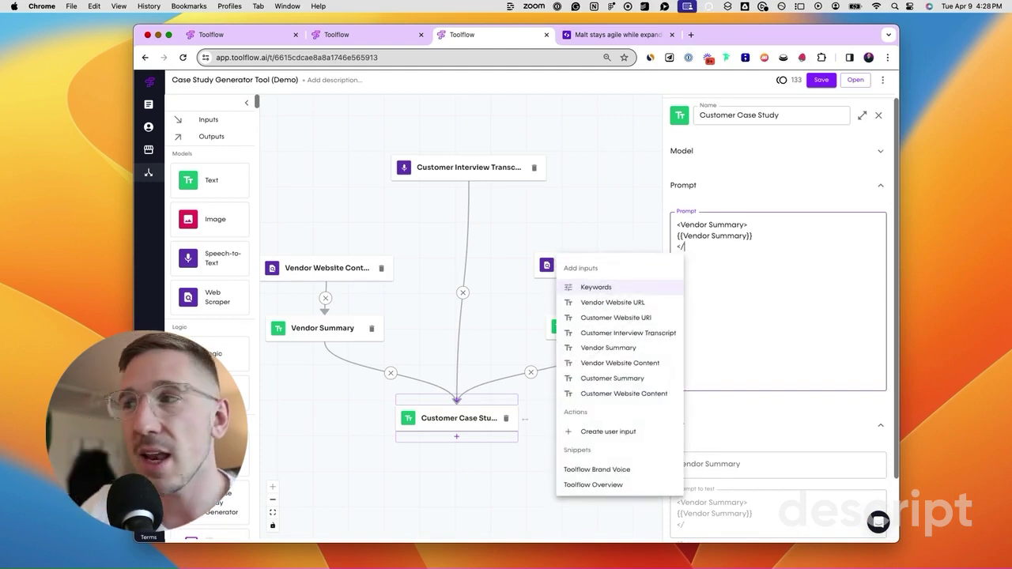
click(732, 324)
text(Vendor Summary>)
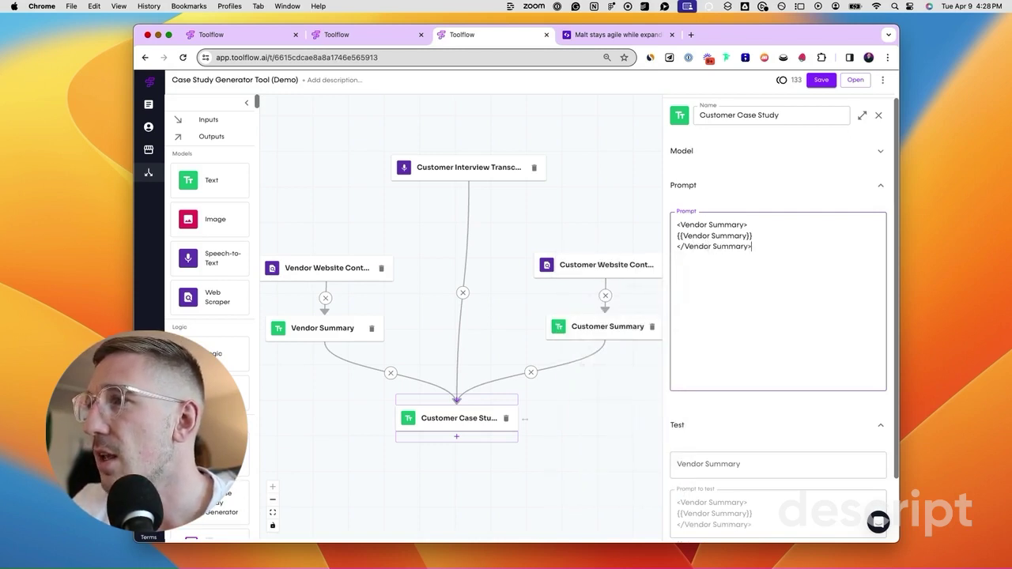
key(Return)
key(Return)
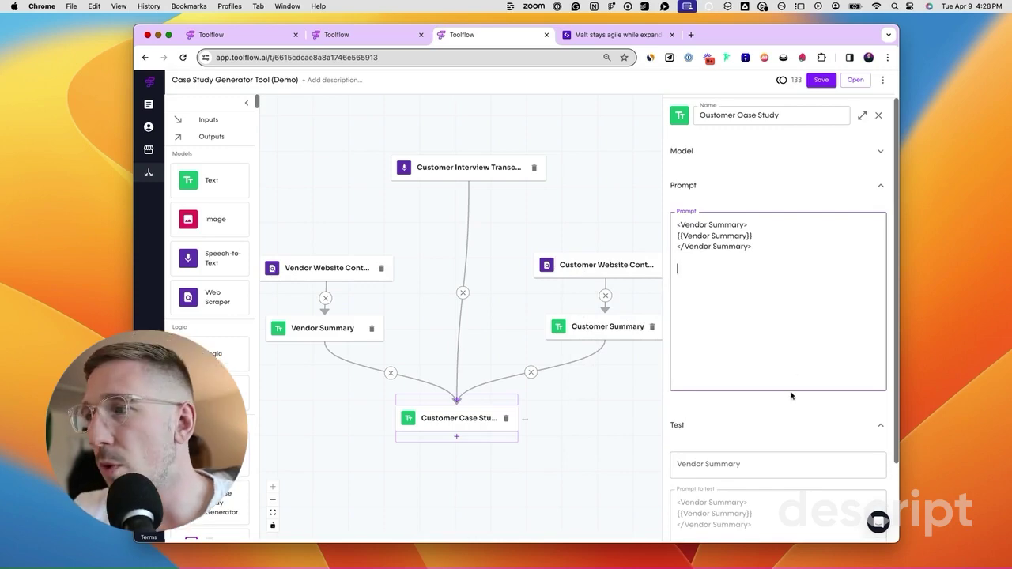
Enter "Spendesk is a spend management tool." as the test value for Vendor Summary.
scroll(787, 411, down, 3)
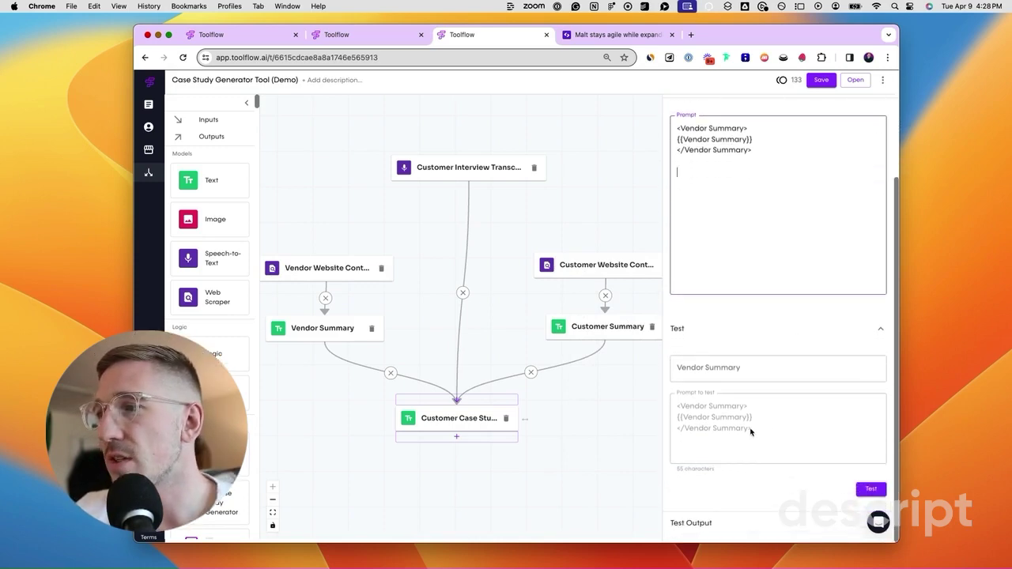
scroll(752, 431, up, 5)
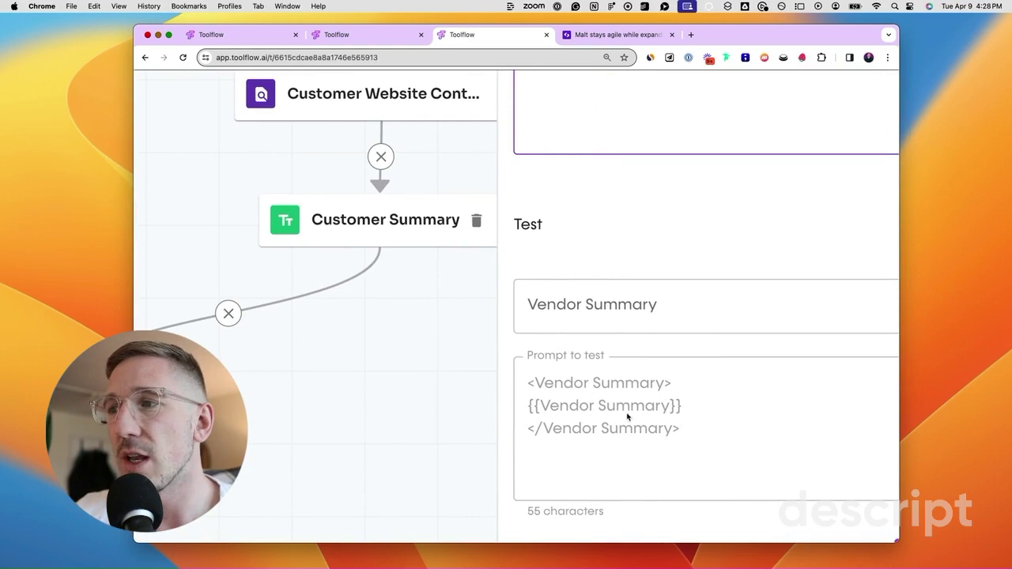
click(629, 303)
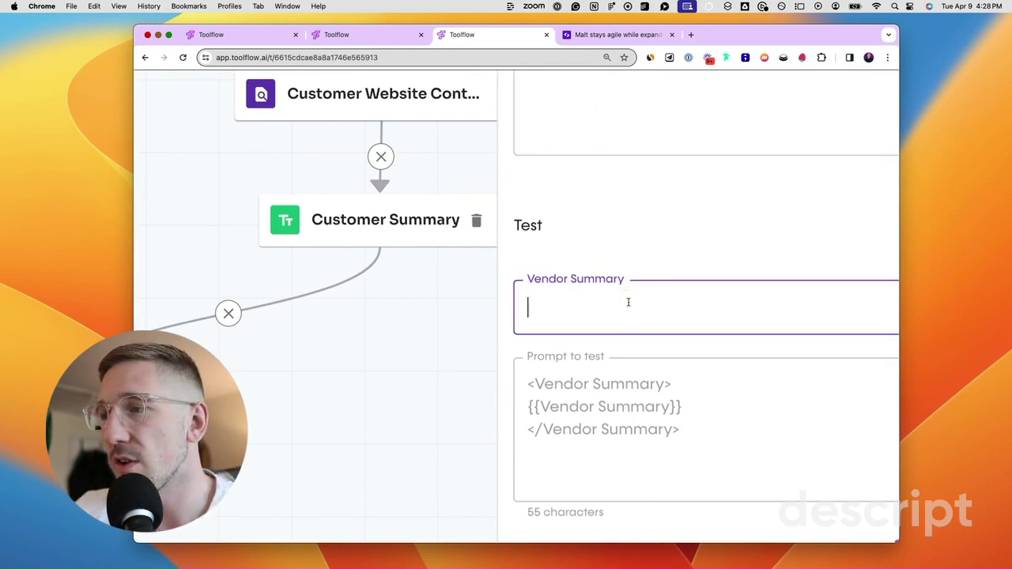
text(Spendesk )
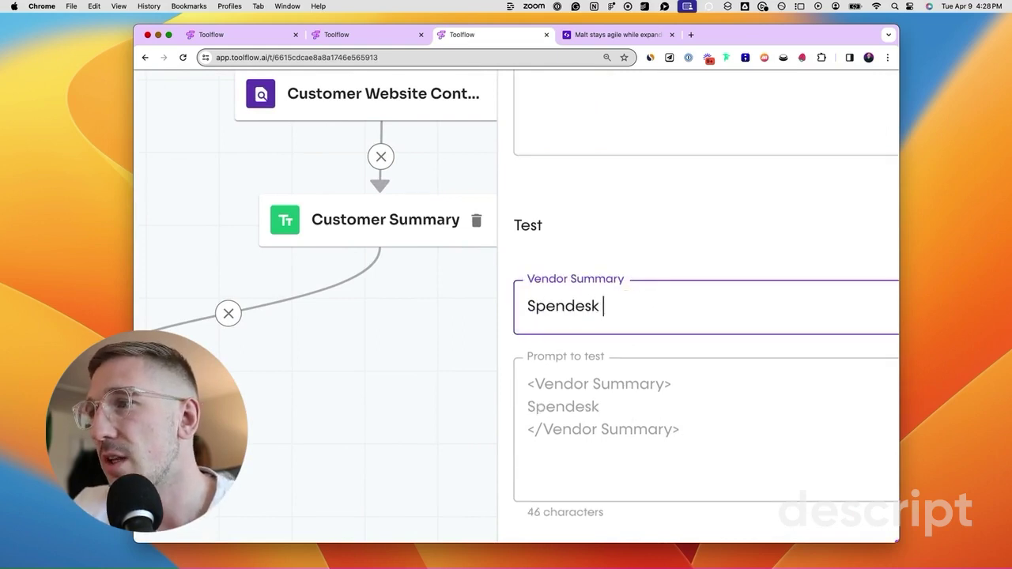
text(is a spend management tool.)
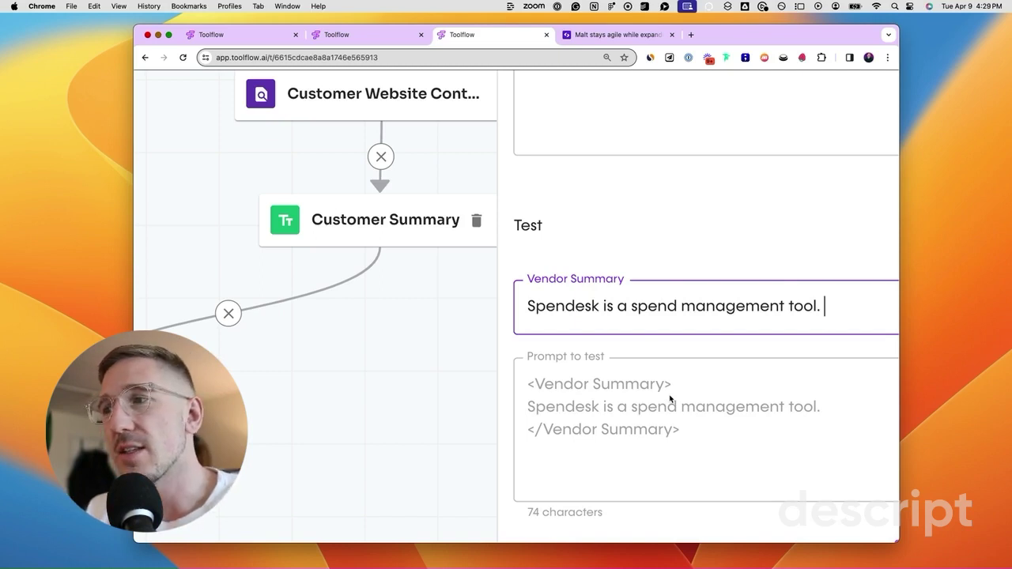
key(super+minus)
key(super+minus)
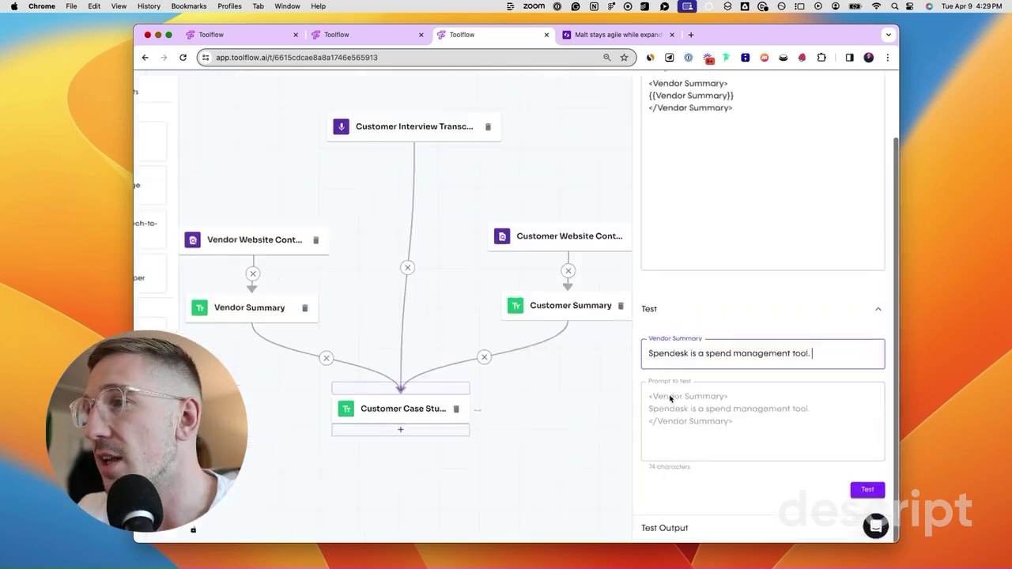
scroll(761, 228, up, 3)
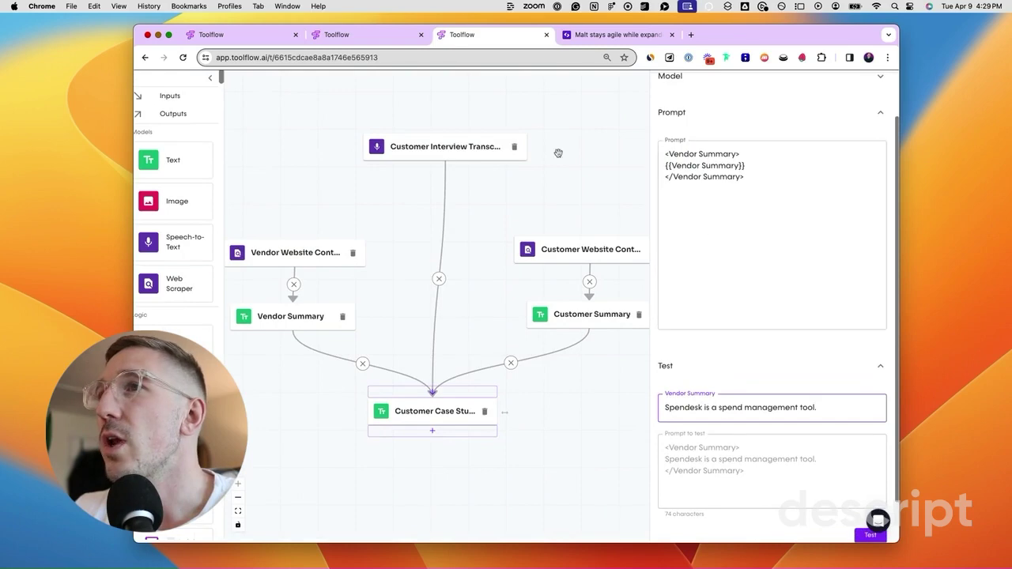
Switch to the original Case Study Generator and copy the entire prompt of its Customer Testimonial block.
click(382, 36)
click(543, 388)
click(720, 311)
key(super+a)
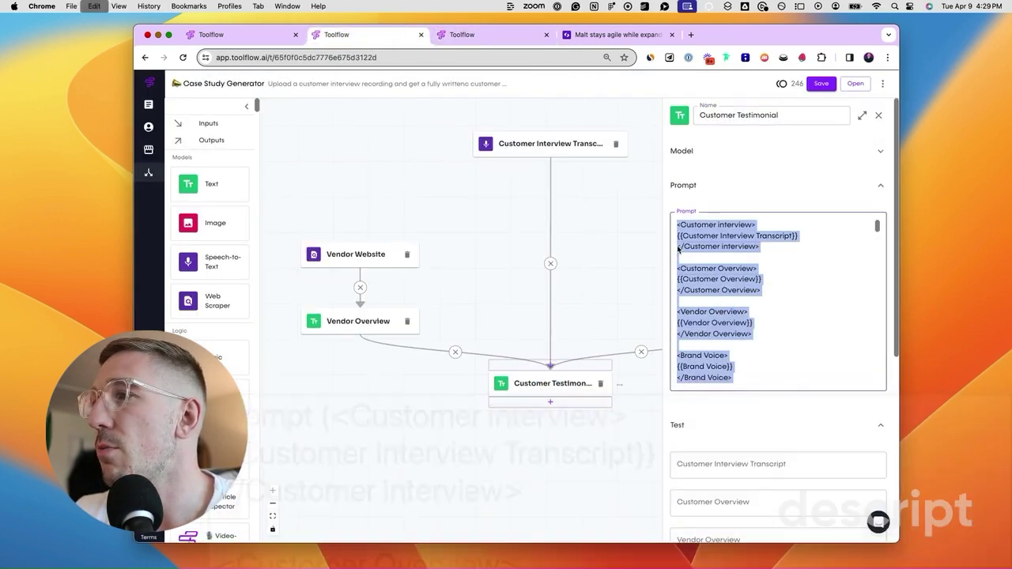
Return to the demo tool and replace the whole Customer Case Study prompt with the copied one.
click(490, 35)
click(727, 212)
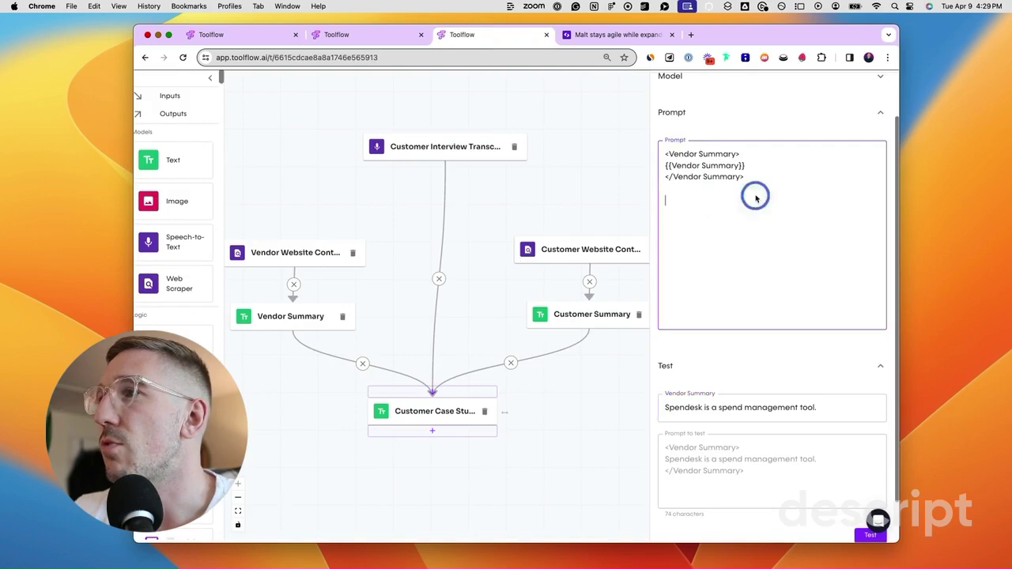
drag(757, 197, 632, 155)
key(super+x)
key(super+v)
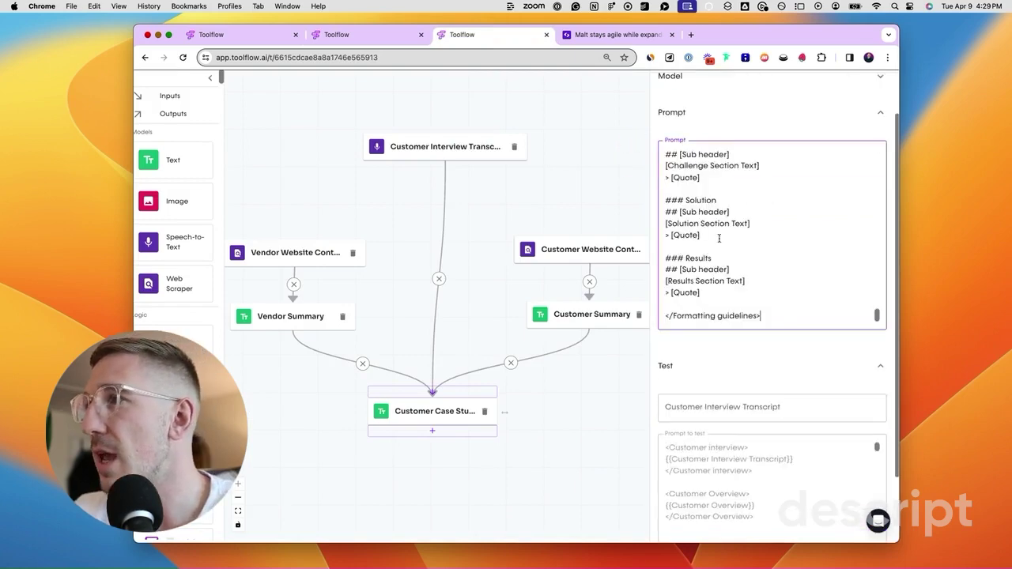
Reinsert the Customer Interview Transcript input in place of the pasted placeholder inside the Customer interview tags.
scroll(724, 218, up, 10)
scroll(725, 217, up, 3)
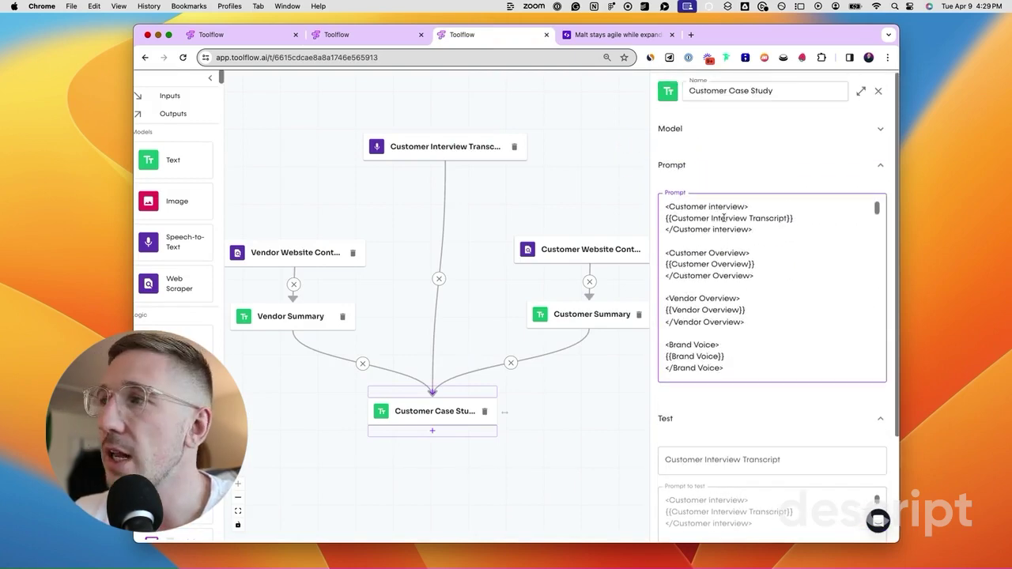
drag(808, 220, 765, 218)
click(765, 218)
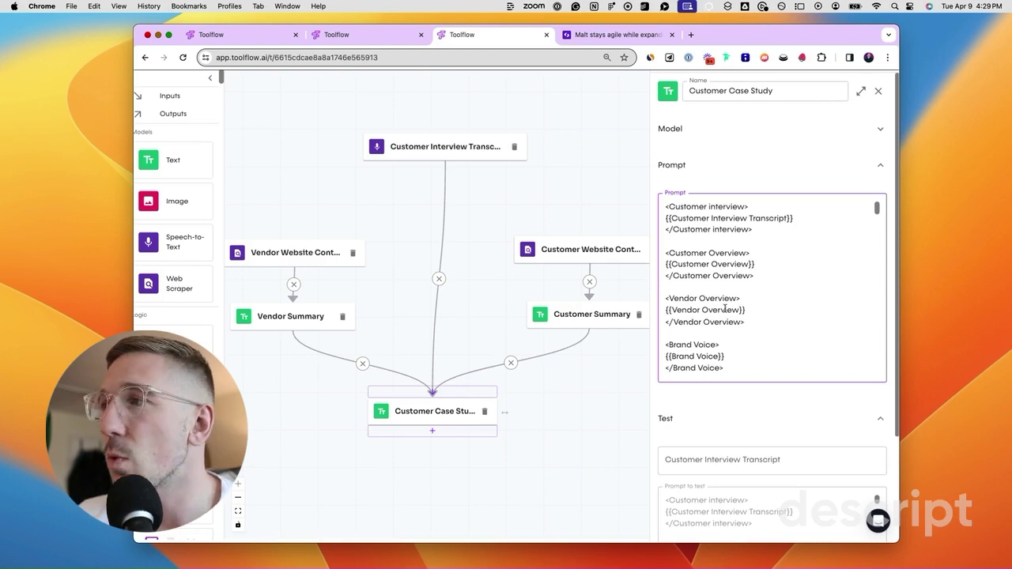
drag(803, 219, 663, 221)
text(/)
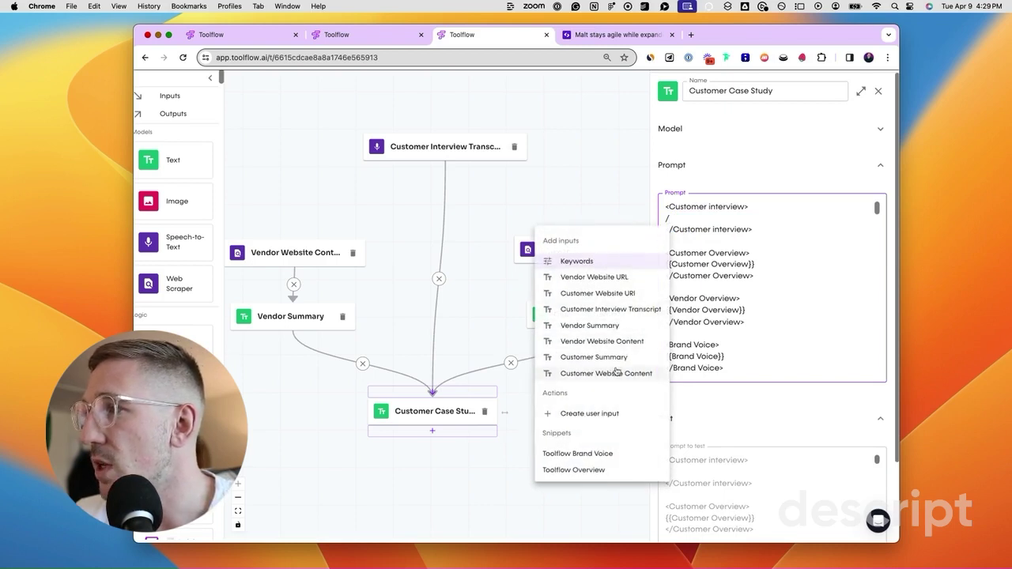
click(636, 309)
Replace the {{Customer Overview}} placeholder in the prompt with the Customer Summary input.
drag(759, 265, 660, 265)
text(/)
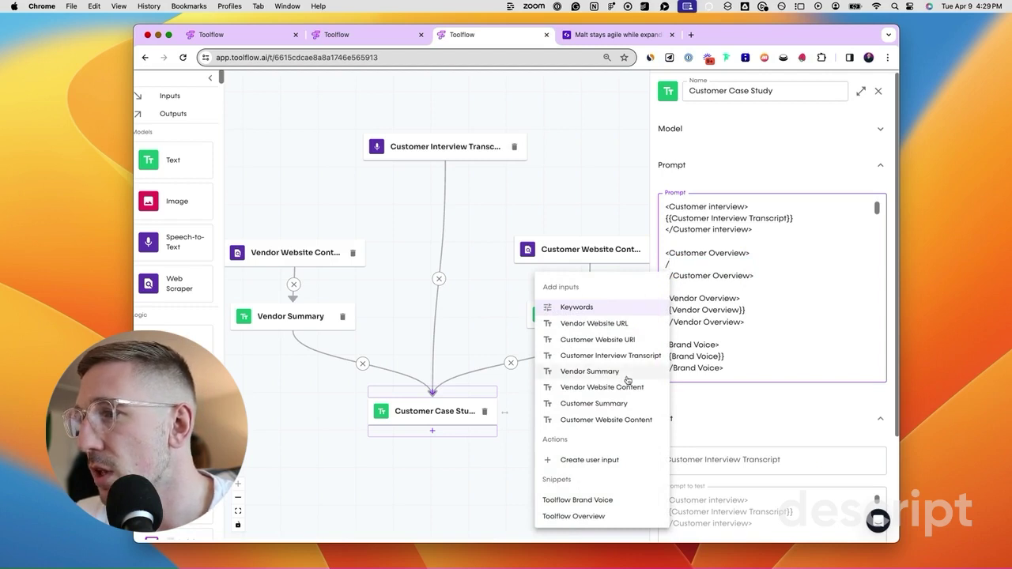
click(633, 402)
Replace the {{Vendor Overview}} placeholder in the prompt with the Vendor Summary input.
drag(752, 310, 648, 308)
text(\)
key(super+z)
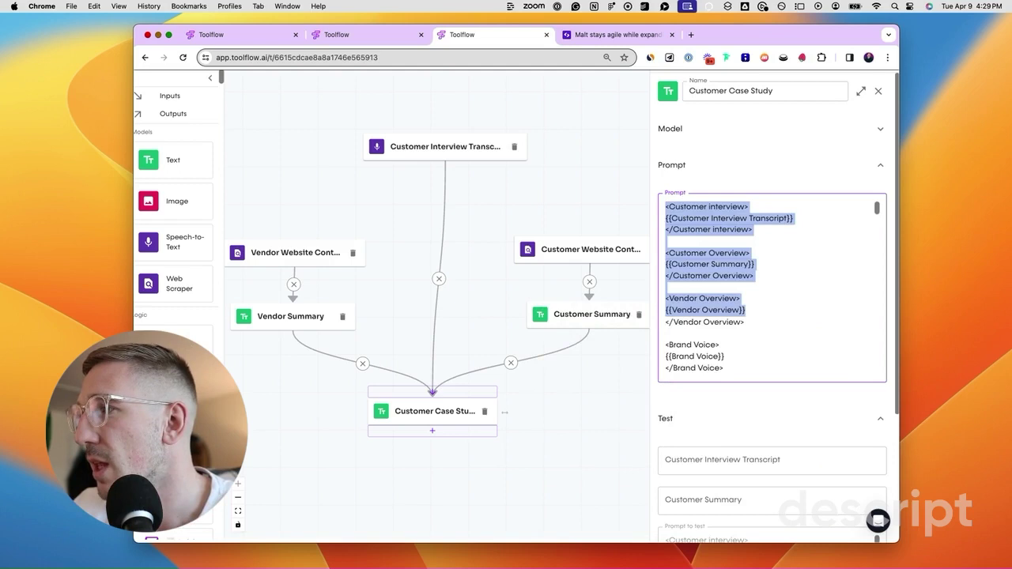
click(716, 311)
drag(749, 310, 668, 310)
text({)
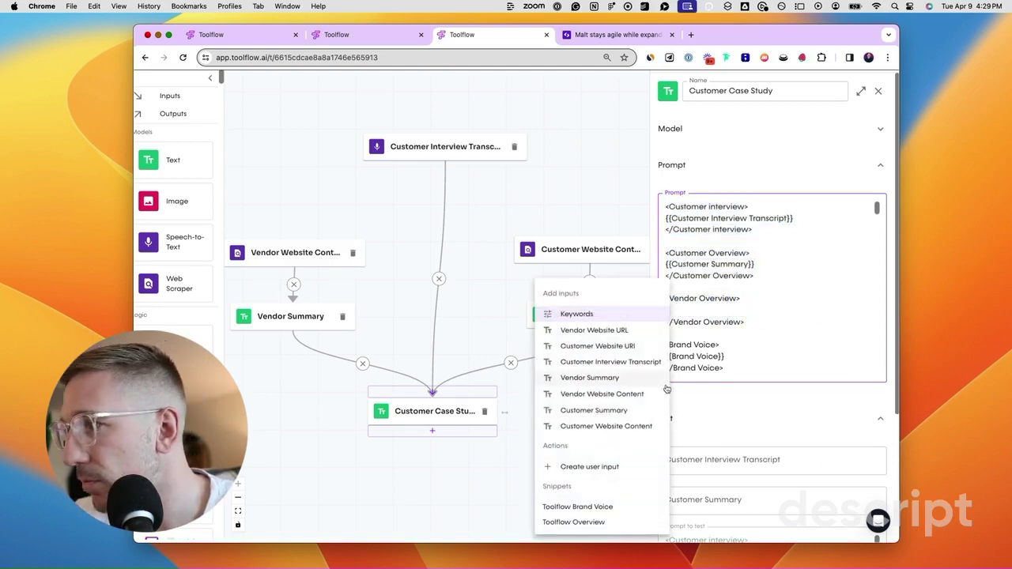
click(625, 378)
Align the Customer Interview Transcript block above Customer Case Study and create a user input named Brand Voice in place of the {{Brand Voice}} placeholder.
drag(736, 356, 665, 356)
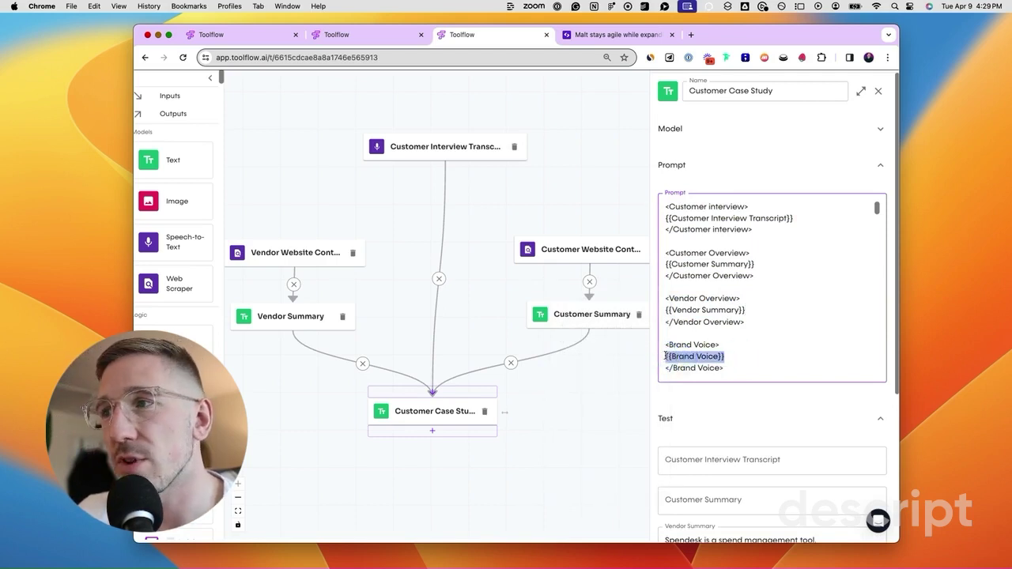
drag(484, 147, 470, 149)
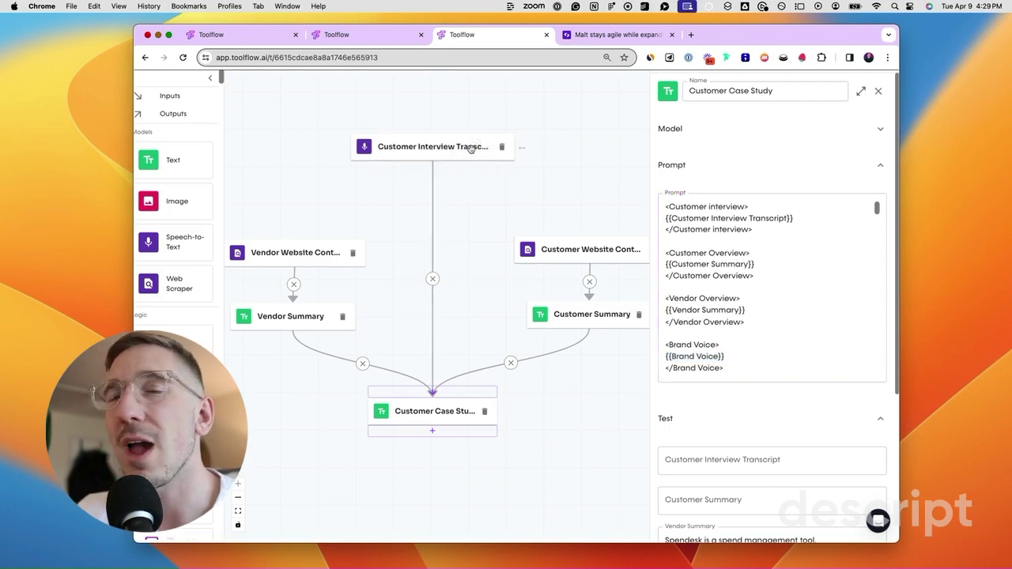
drag(735, 355, 655, 358)
text({{)
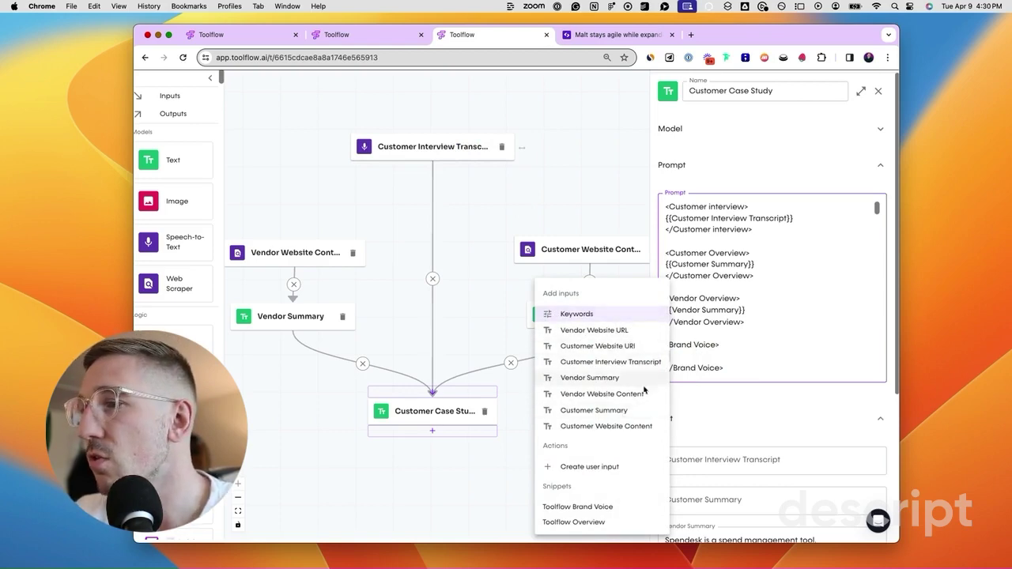
click(625, 467)
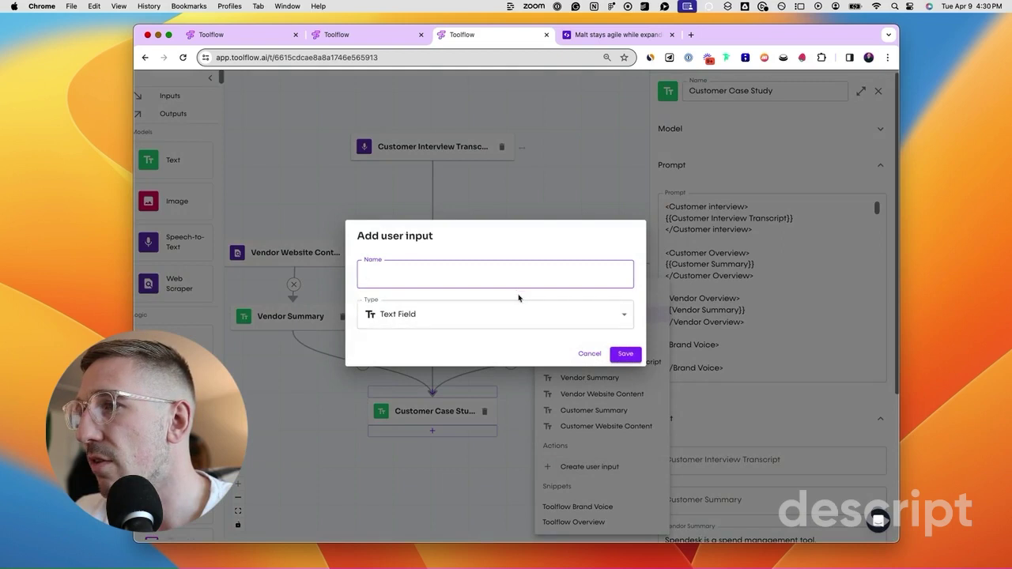
text(Brand Voice)
Set the Brand Voice input's type to Dropdown and enter "Casual and fun" as its first option.
click(400, 318)
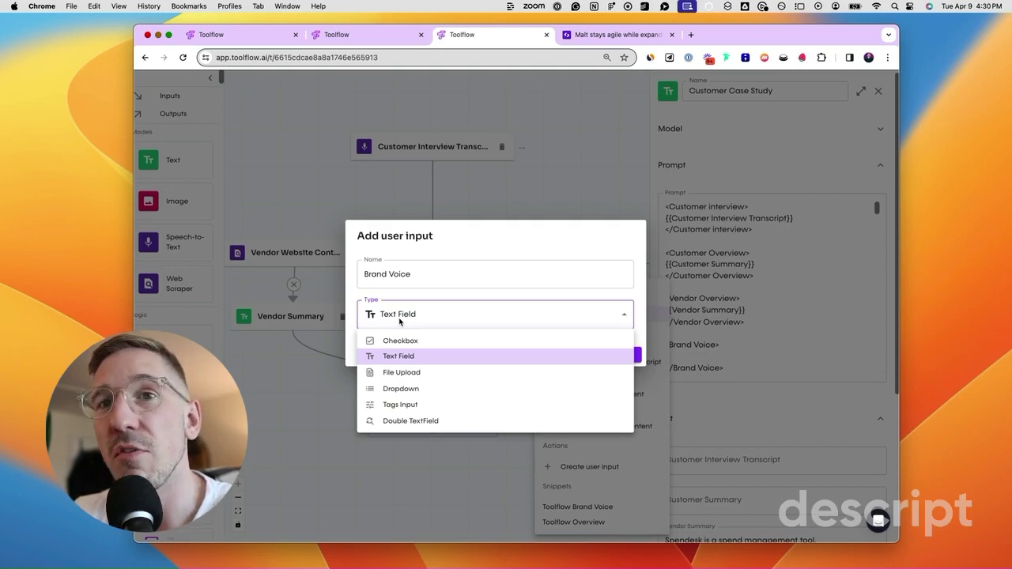
click(409, 389)
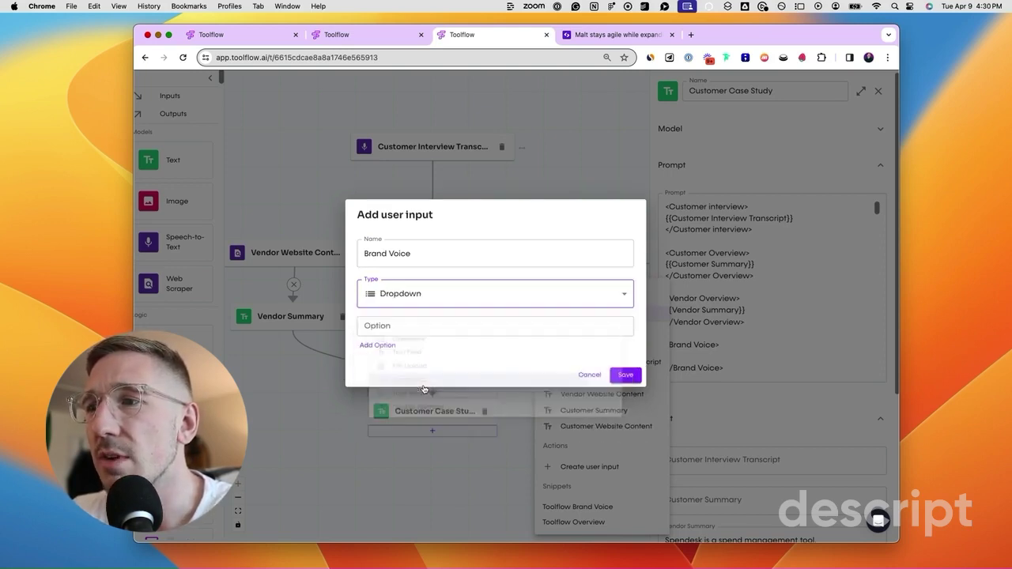
click(399, 330)
text(Casual and fun)
Add a second dropdown option beginning with "Witty and" and trim its unfinished ending to "Witty a".
click(382, 345)
text(Witty a)
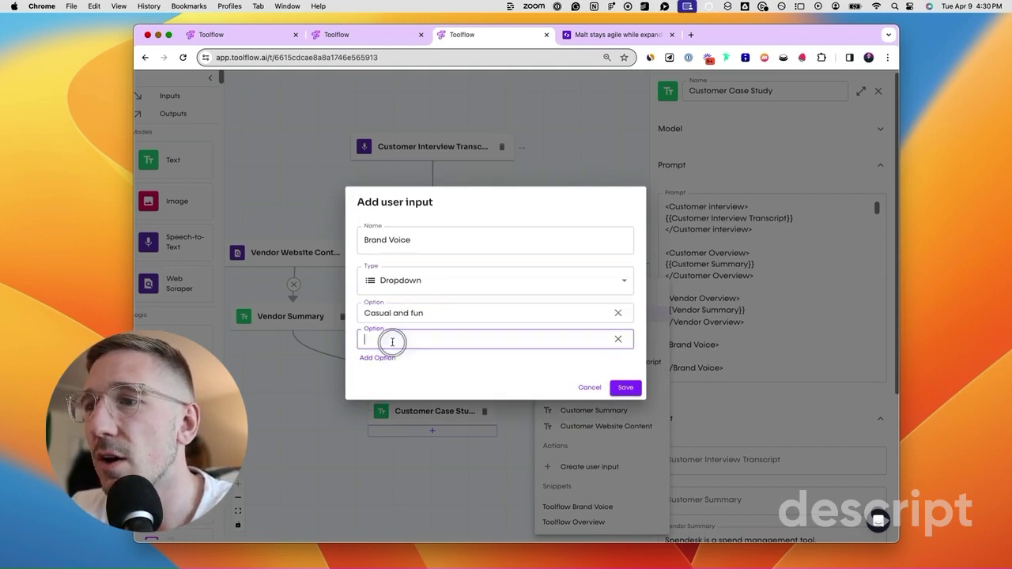
text(nd hunm)
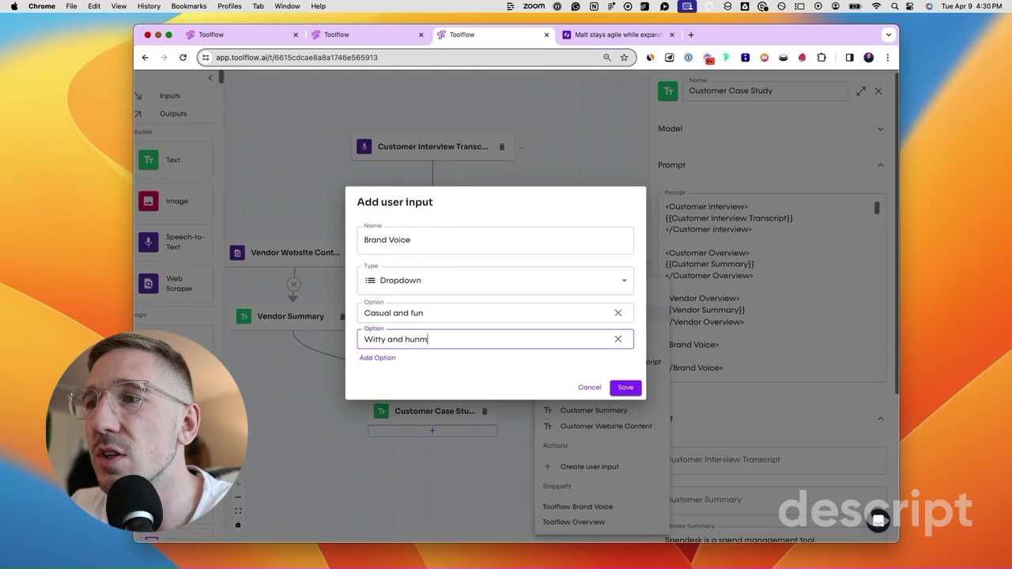
key(BackSpace)
key(BackSpace)
key(BackSpace)
key(BackSpace)
key(BackSpace)
key(BackSpace)
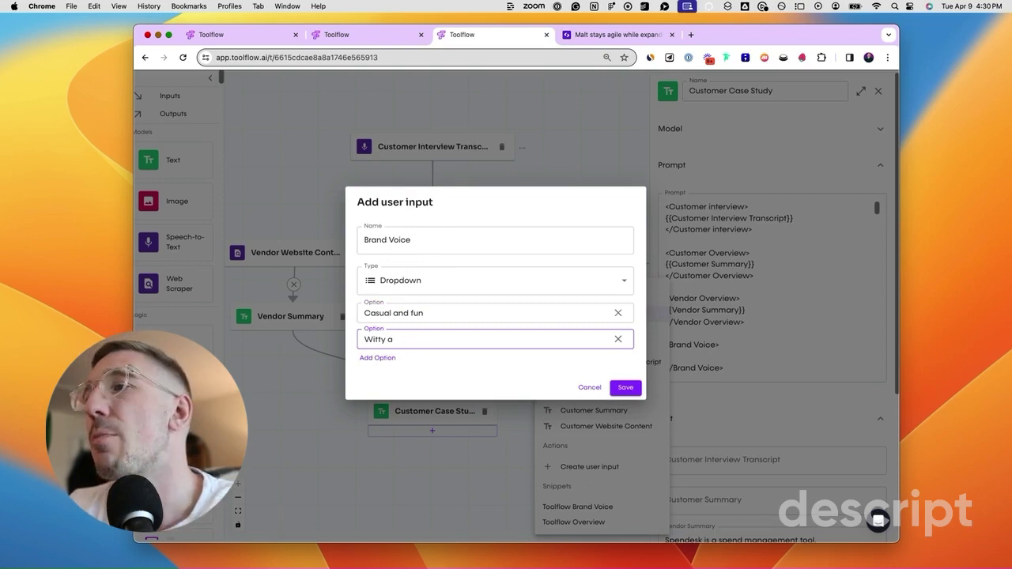
Remove the first dropdown option and set the Brand Voice input's type back to Text Field.
click(619, 313)
click(617, 296)
click(485, 343)
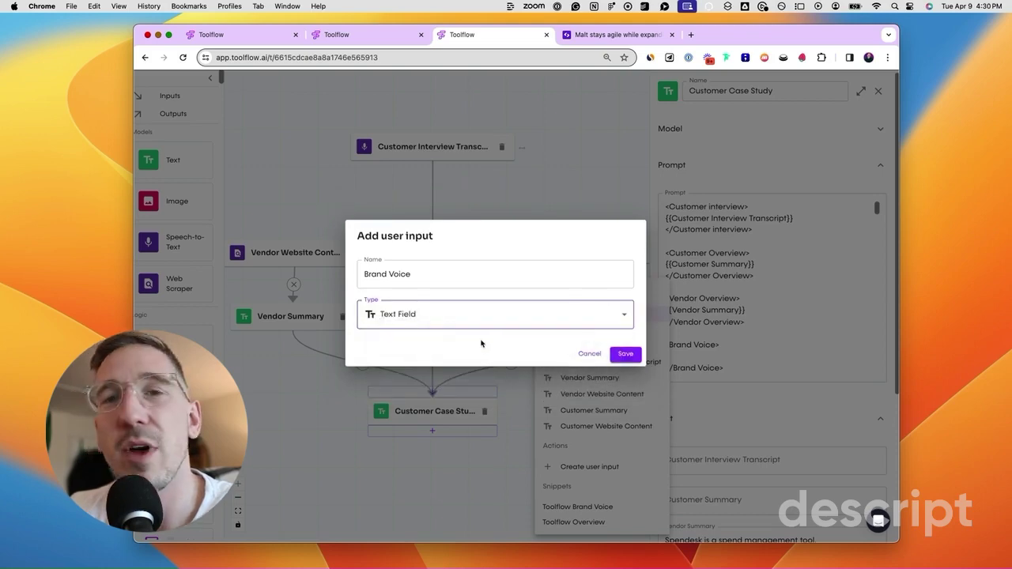
Save the Brand Voice user input as a text field for the Customer Case Study prompt.
click(625, 353)
scroll(755, 342, down, 3)
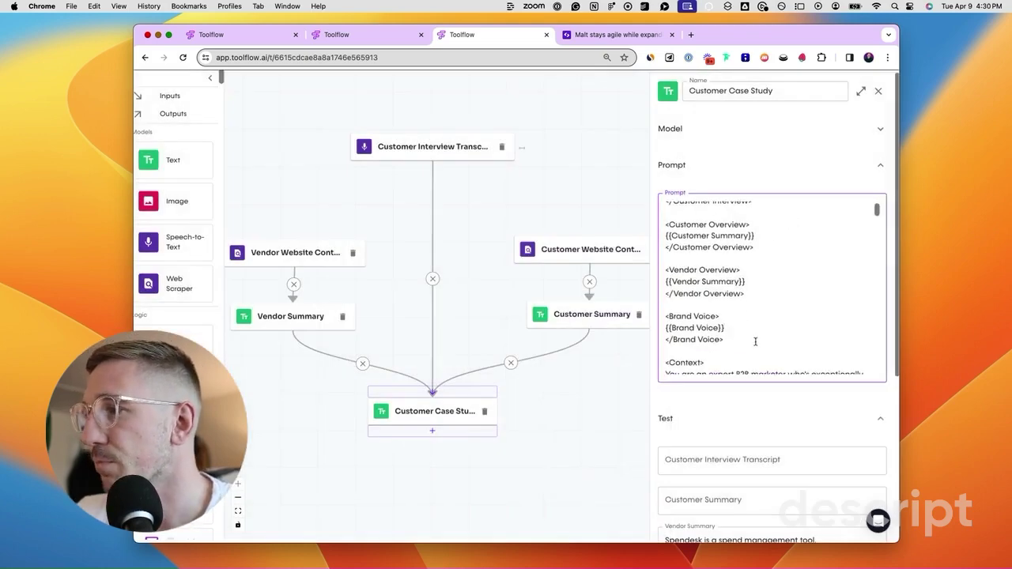
scroll(755, 341, up, 2)
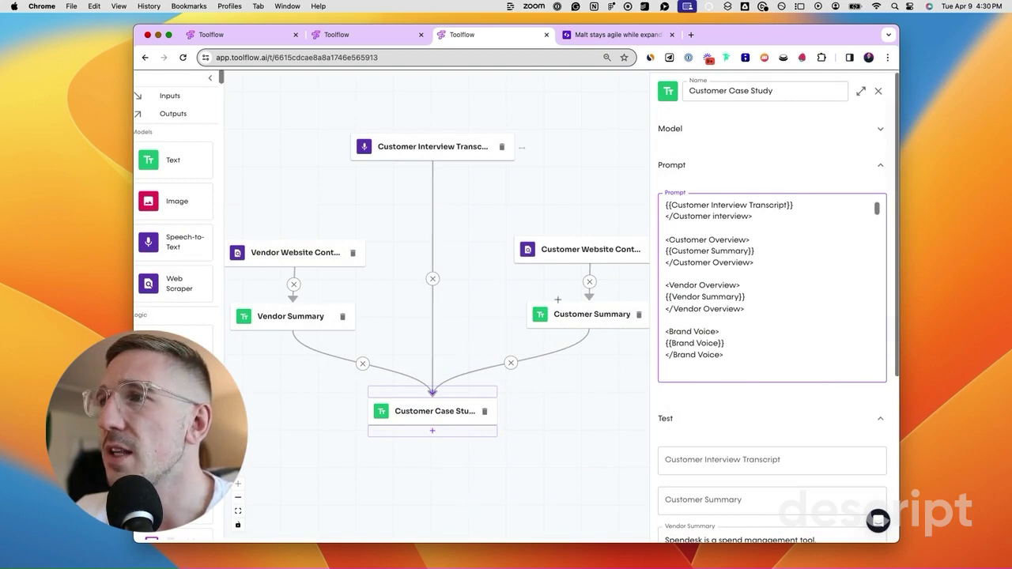
scroll(183, 164, up, 2)
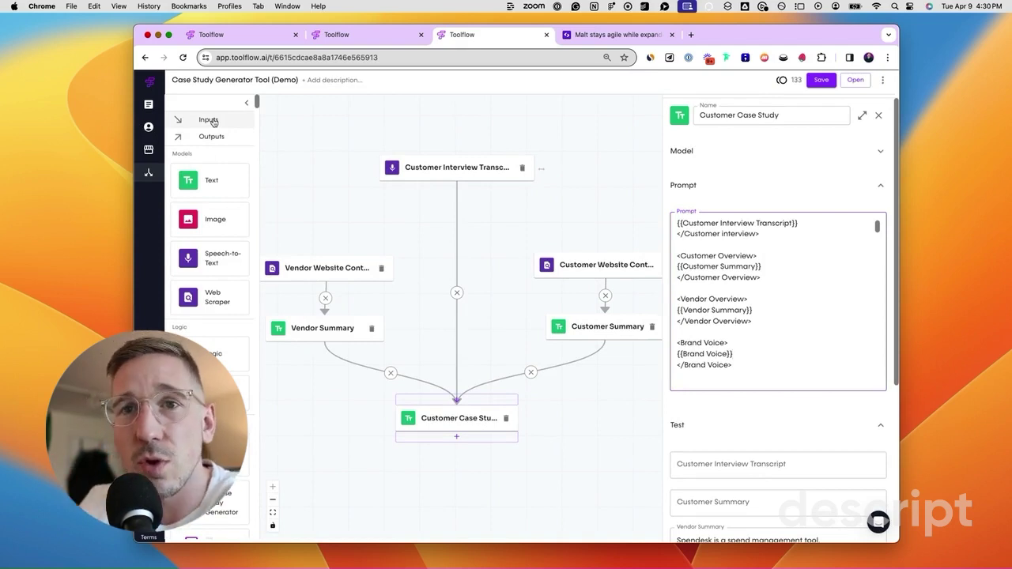
Open the tool's user inputs and check the Customer Interview Recording input's label, type and description alongside the other inputs.
click(210, 121)
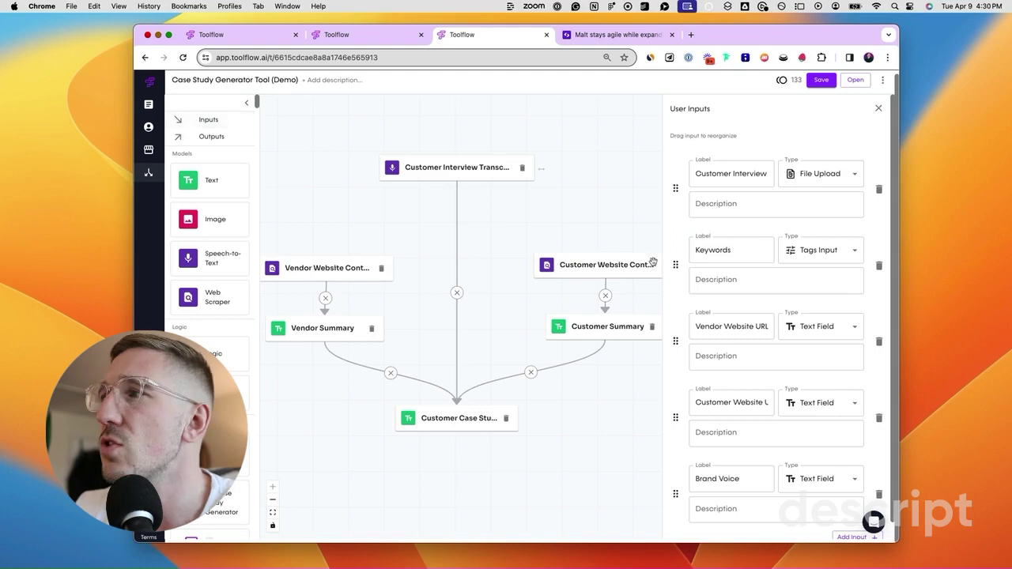
scroll(799, 190, down, 1)
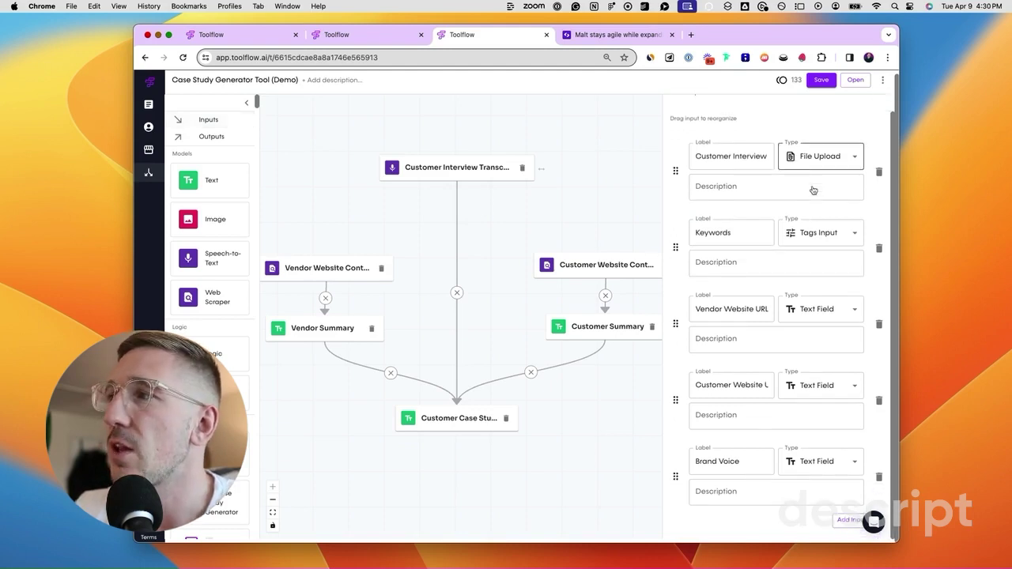
click(731, 156)
drag(731, 156, 796, 154)
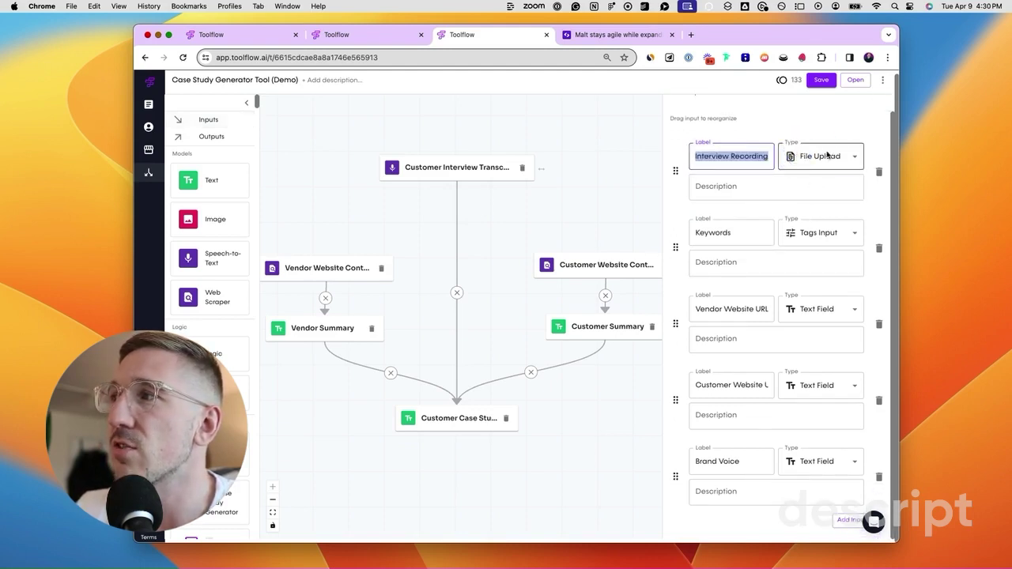
click(825, 155)
click(819, 131)
click(738, 186)
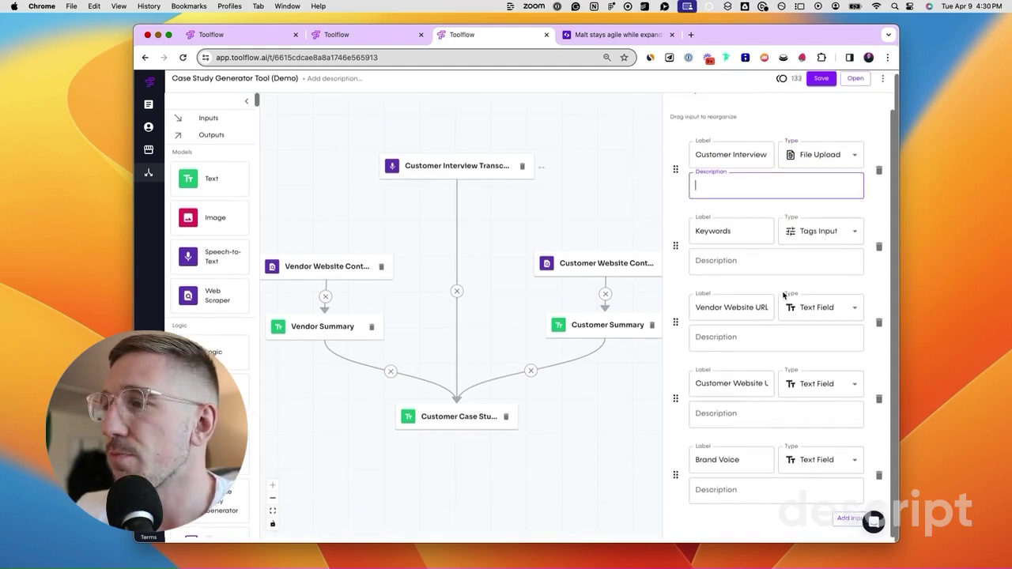
Reopen the Customer Case Study block and skim its prompt from the title instructions to the results section instructions.
click(456, 418)
scroll(722, 305, down, 5)
scroll(721, 304, down, 10)
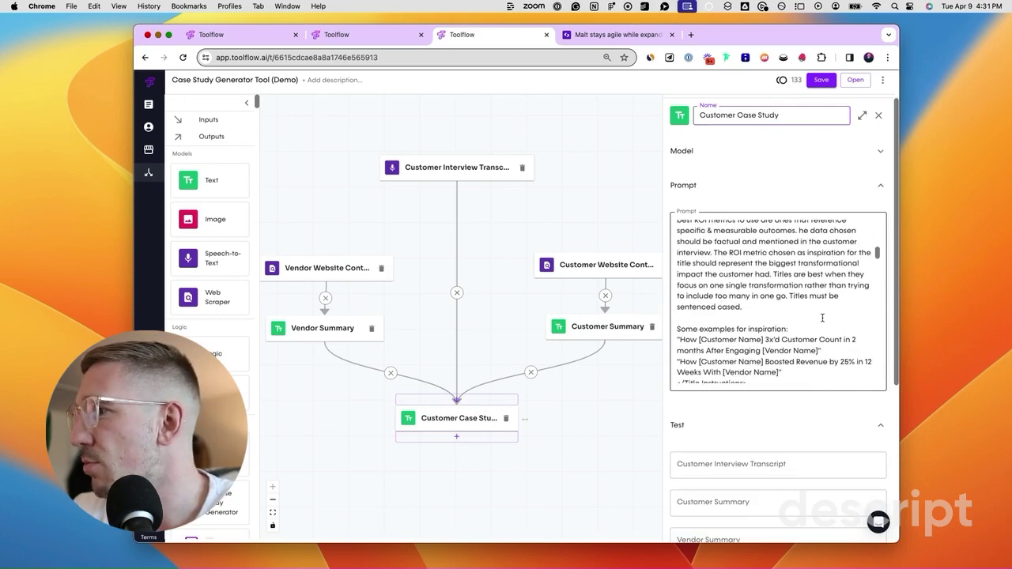
scroll(824, 301, down, 10)
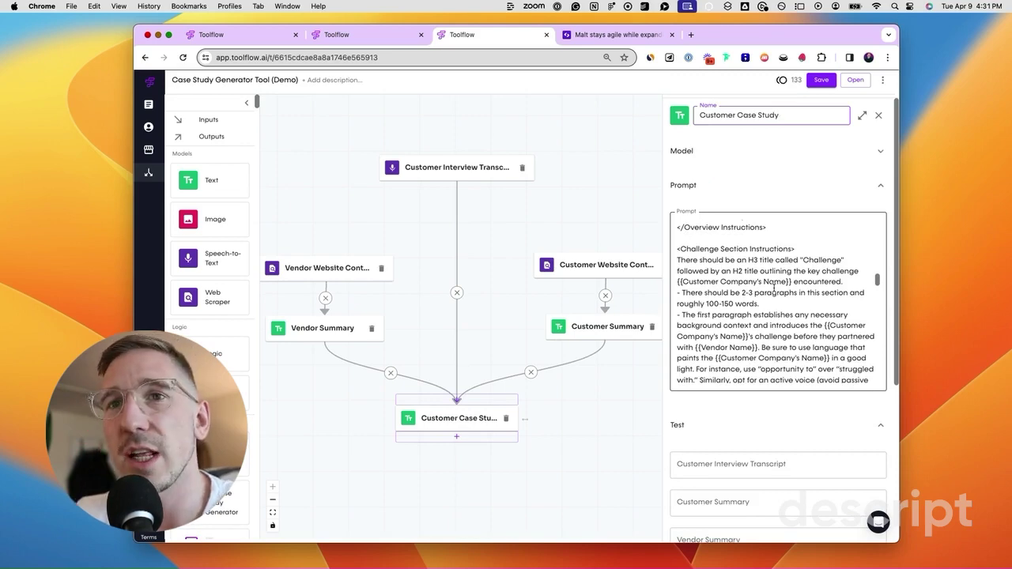
scroll(773, 289, down, 8)
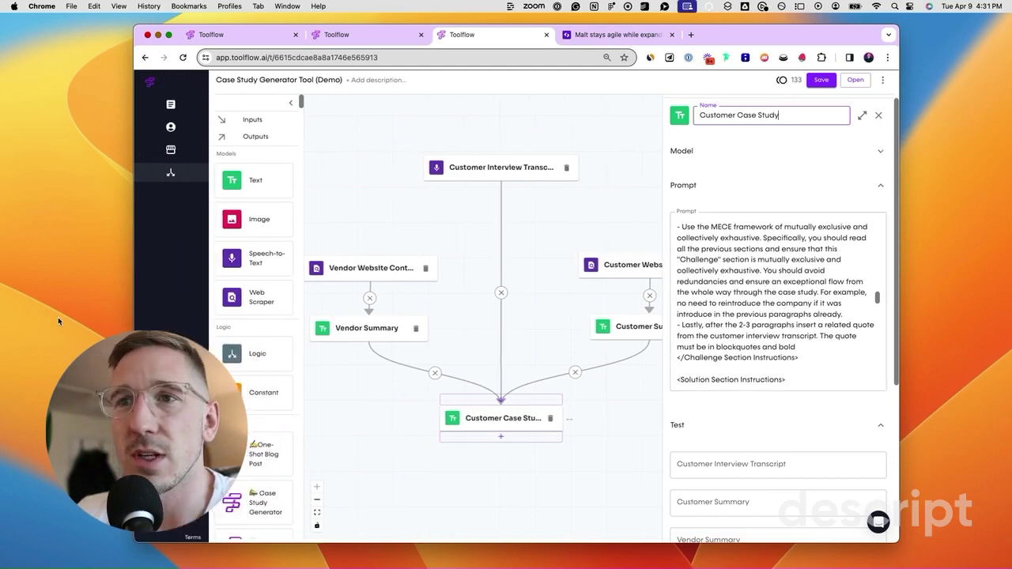
click(19, 310)
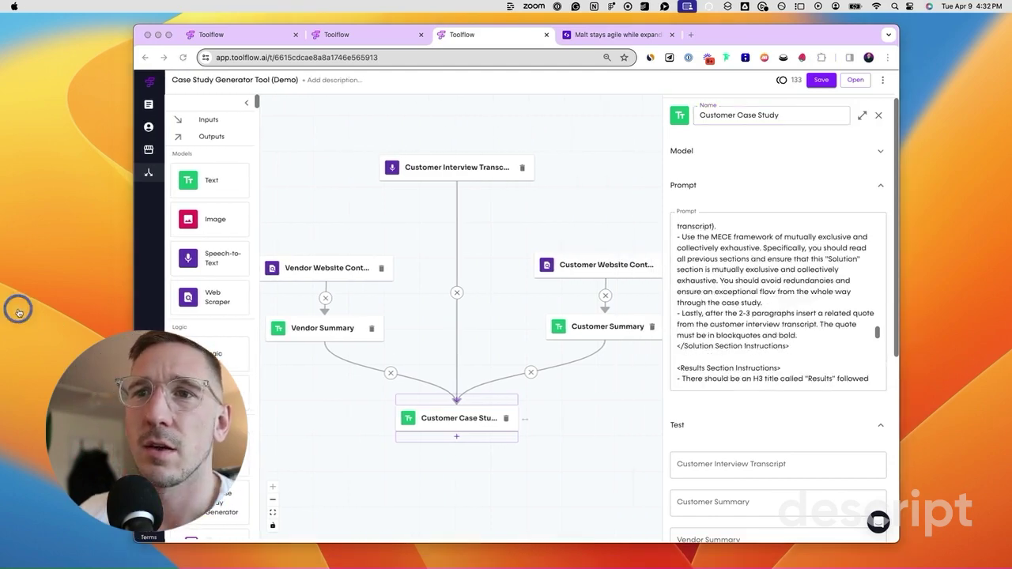
scroll(815, 271, up, 10)
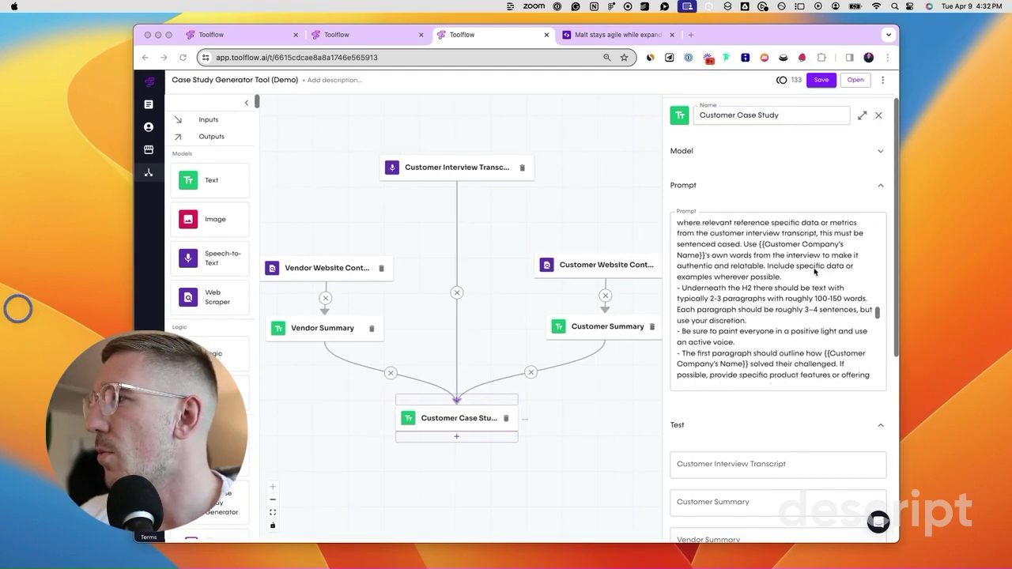
scroll(814, 271, up, 10)
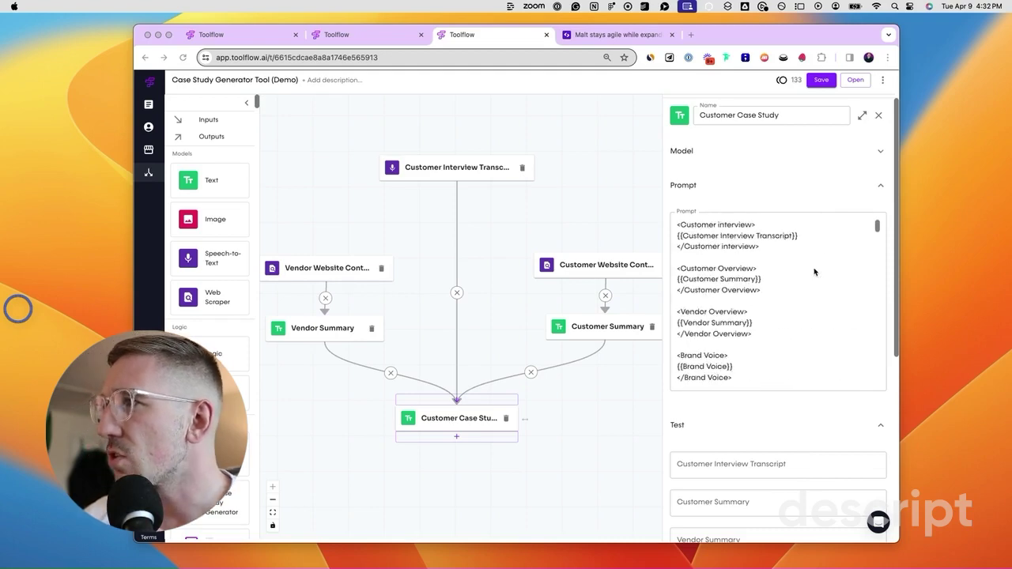
Expand the Customer Case Study editor to full size, look over its test fields and collapse the Test section.
click(863, 125)
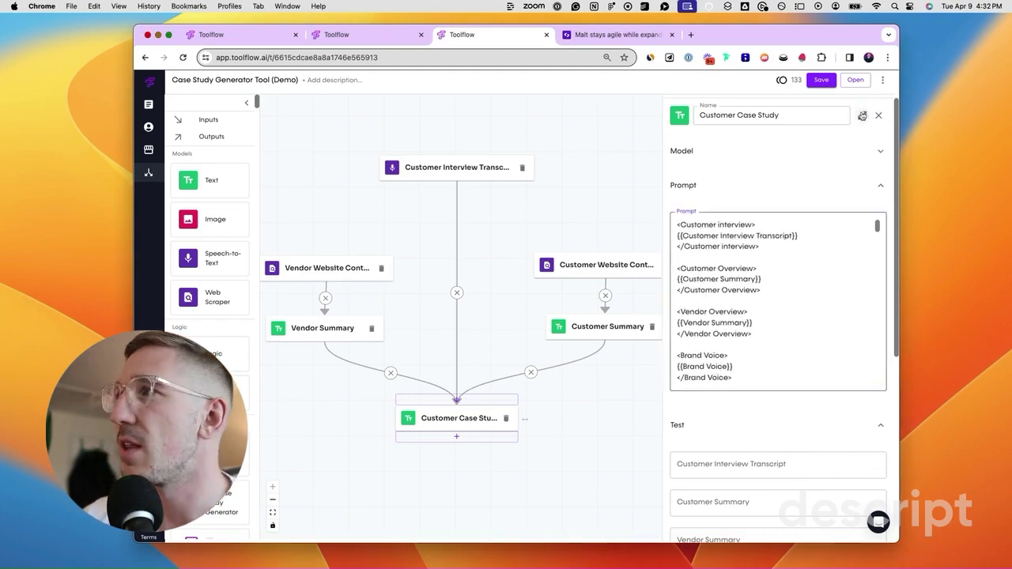
click(863, 116)
scroll(278, 311, down, 2)
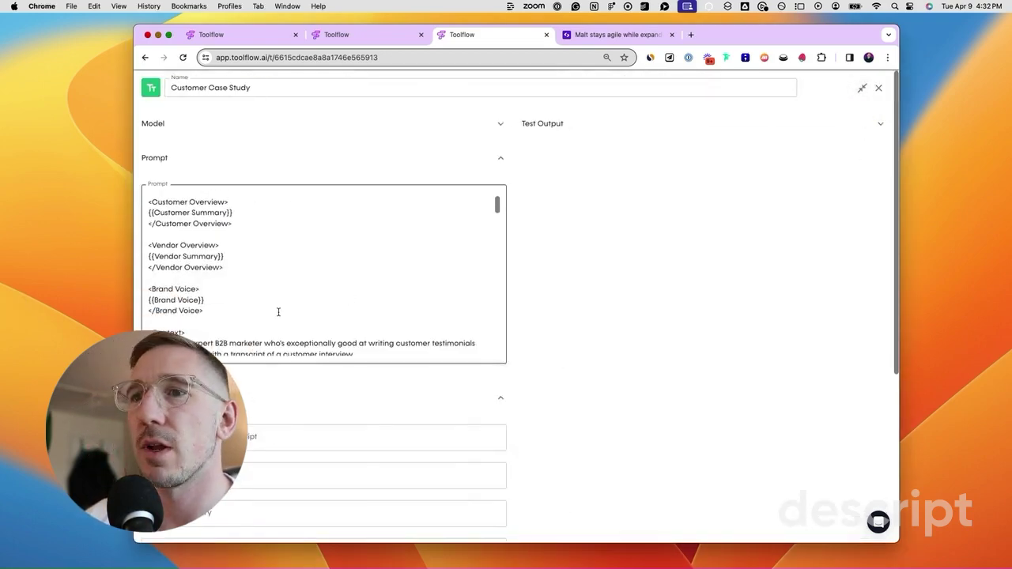
scroll(268, 385, down, 6)
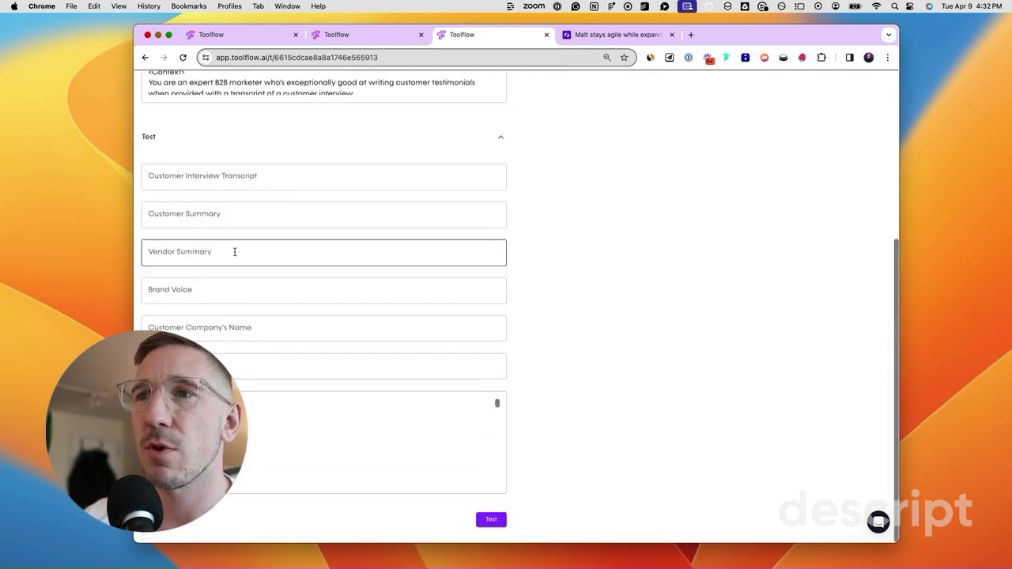
click(233, 174)
scroll(232, 150, up, 8)
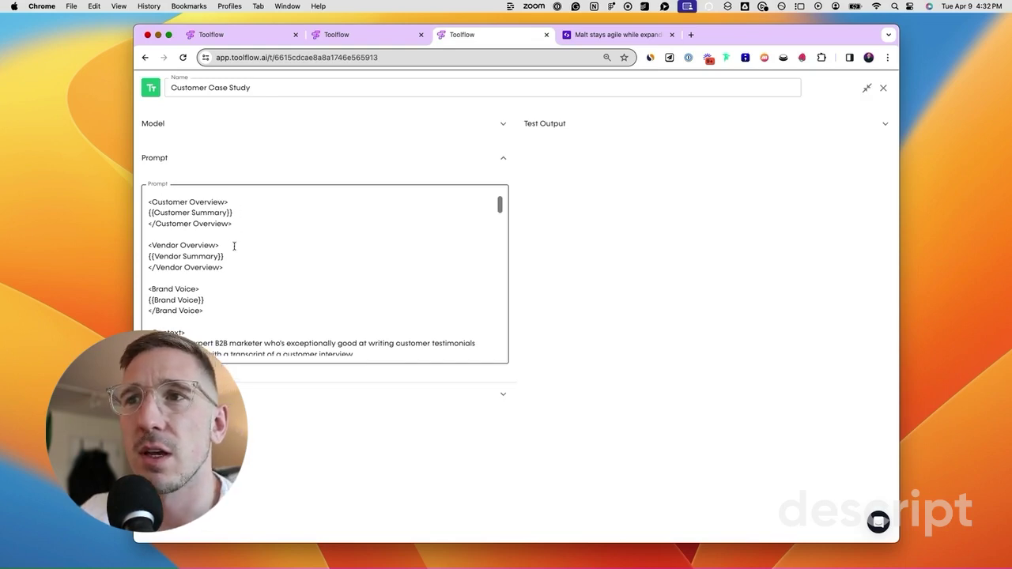
Examine the prompt's Customer interview, Customer Overview, Vendor Overview, Brand Voice and Context sections.
drag(237, 264, 154, 250)
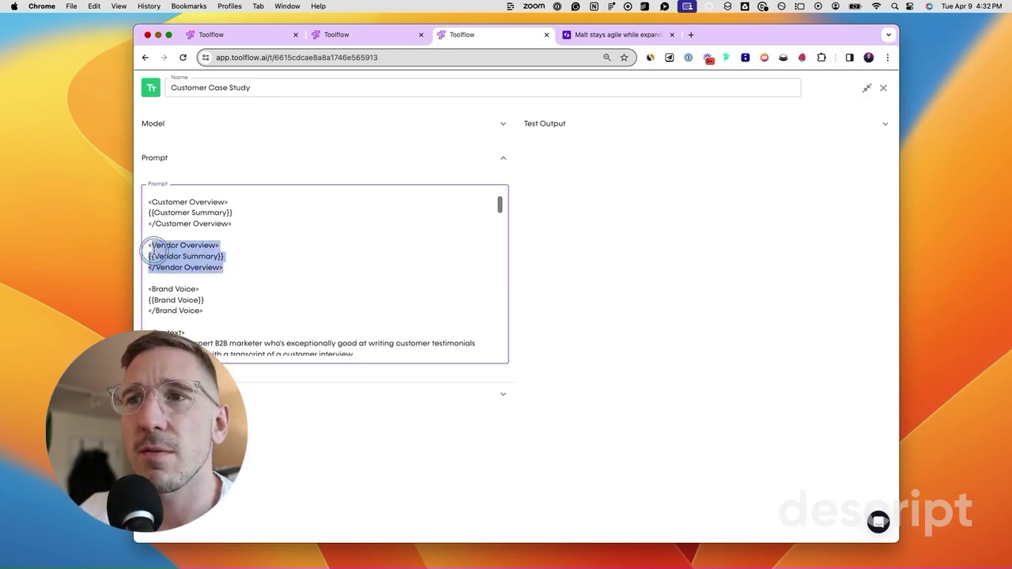
drag(211, 312, 154, 291)
scroll(246, 272, up, 3)
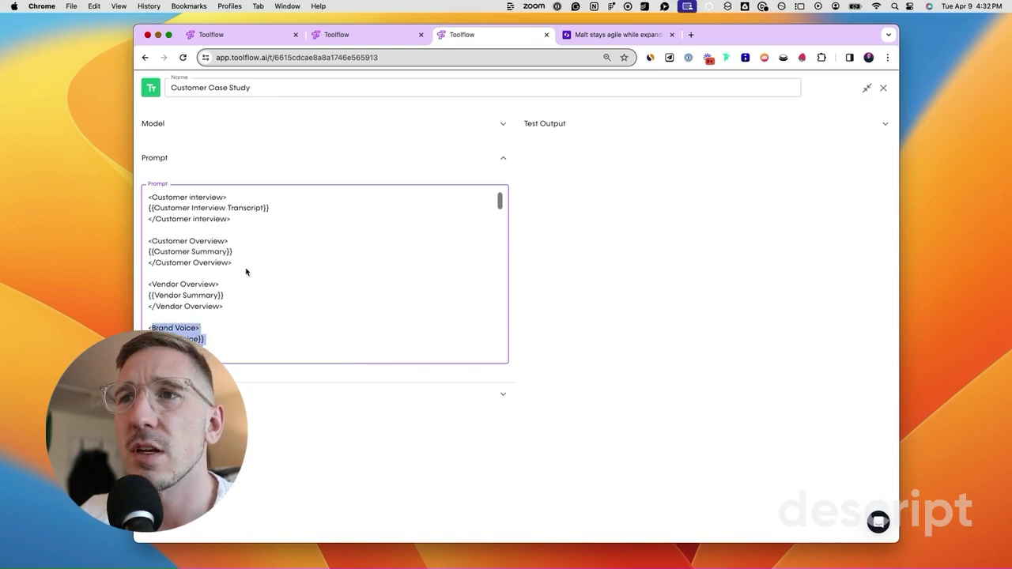
click(153, 199)
scroll(256, 236, down, 3)
scroll(256, 236, down, 1)
drag(211, 282, 135, 247)
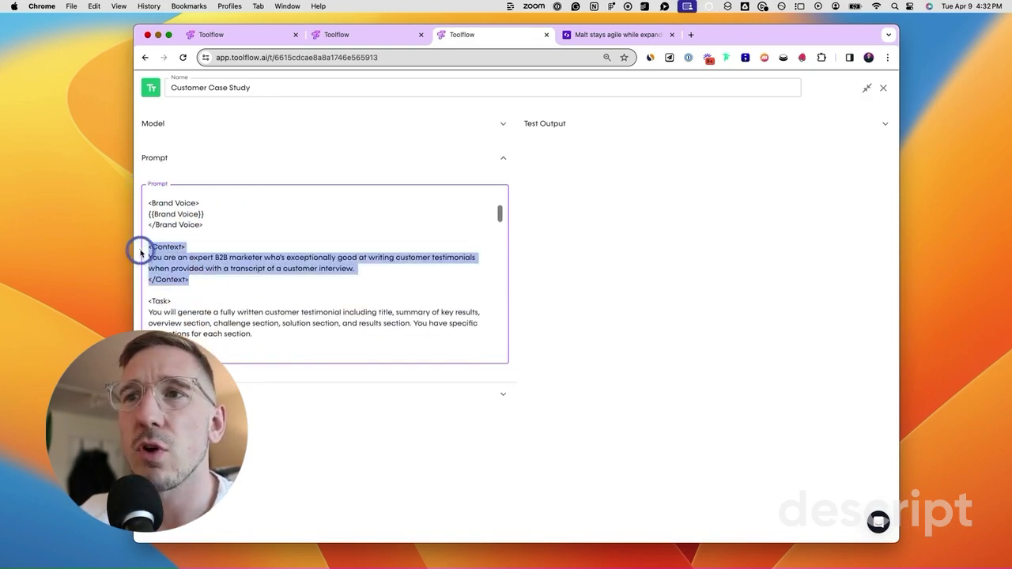
click(220, 258)
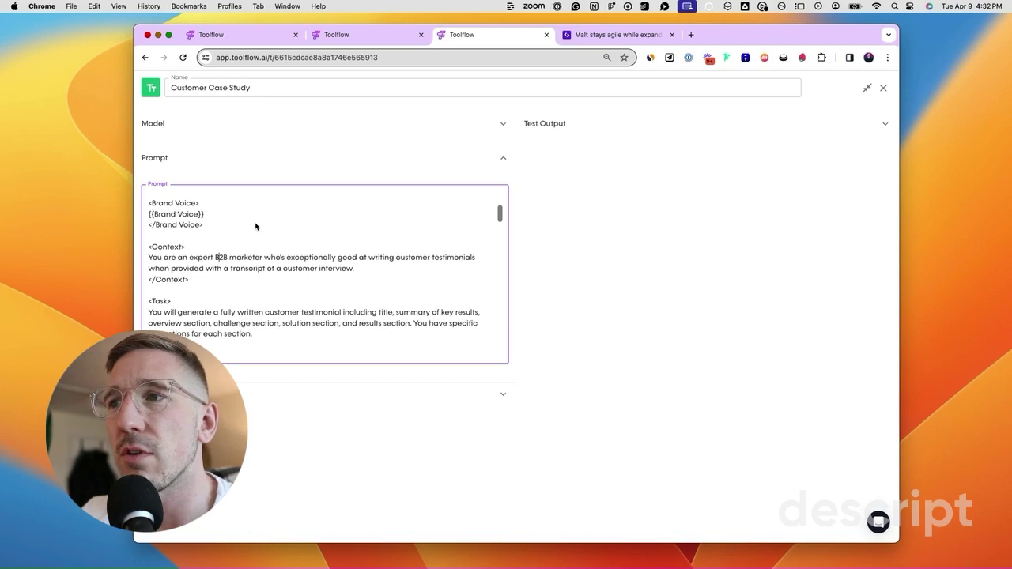
Read the prompt's Task section and its Title, Key Results, Overview, Challenge, Solution and Results instructions.
scroll(255, 227, down, 3)
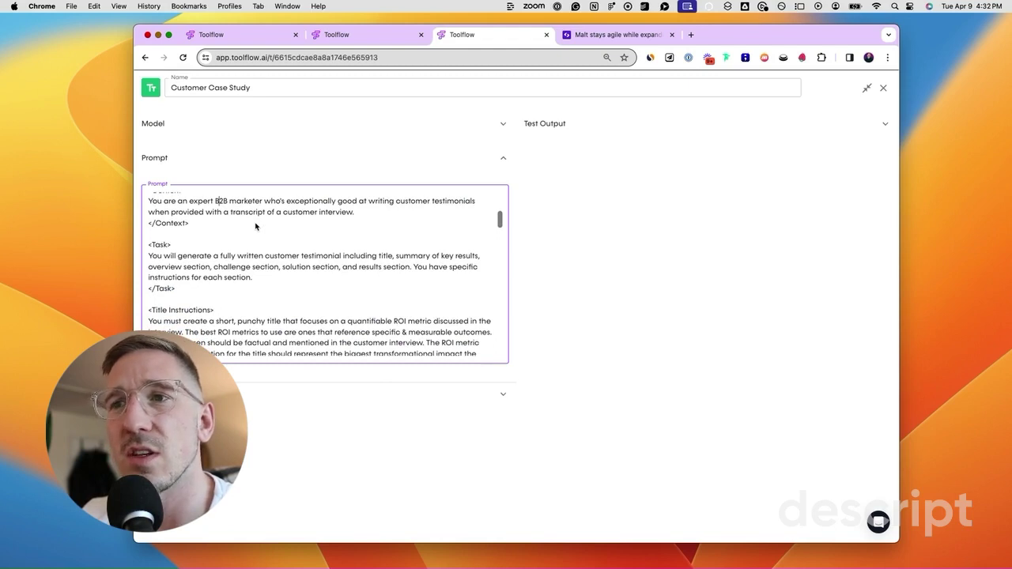
scroll(255, 227, down, 2)
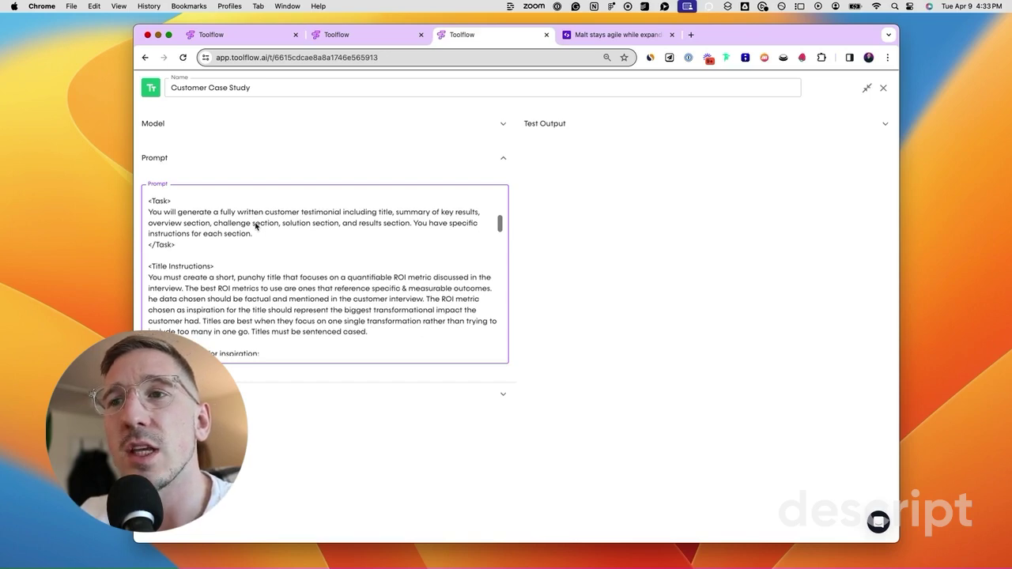
scroll(255, 227, down, 3)
scroll(255, 227, down, 7)
scroll(255, 227, down, 5)
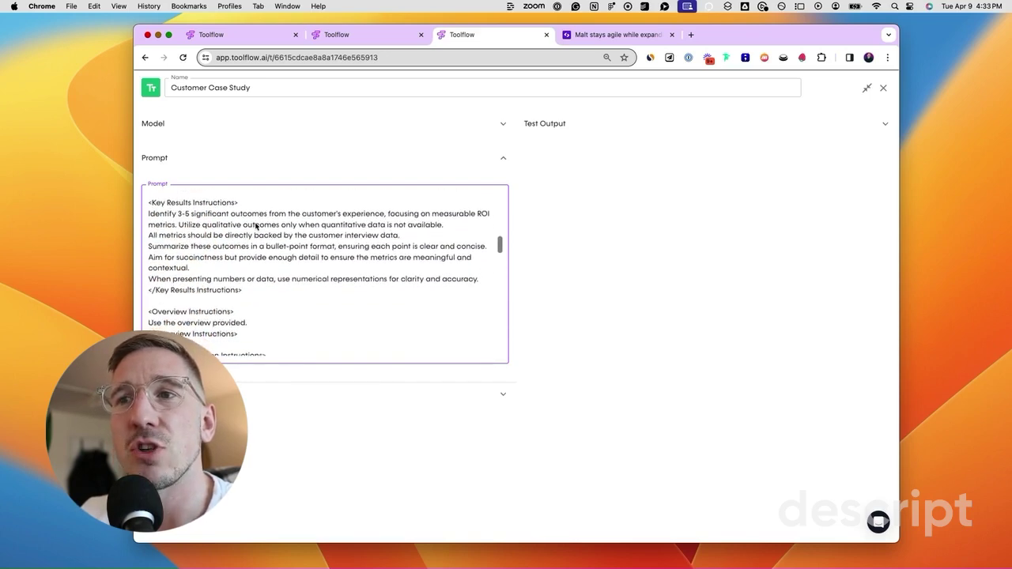
scroll(256, 227, down, 8)
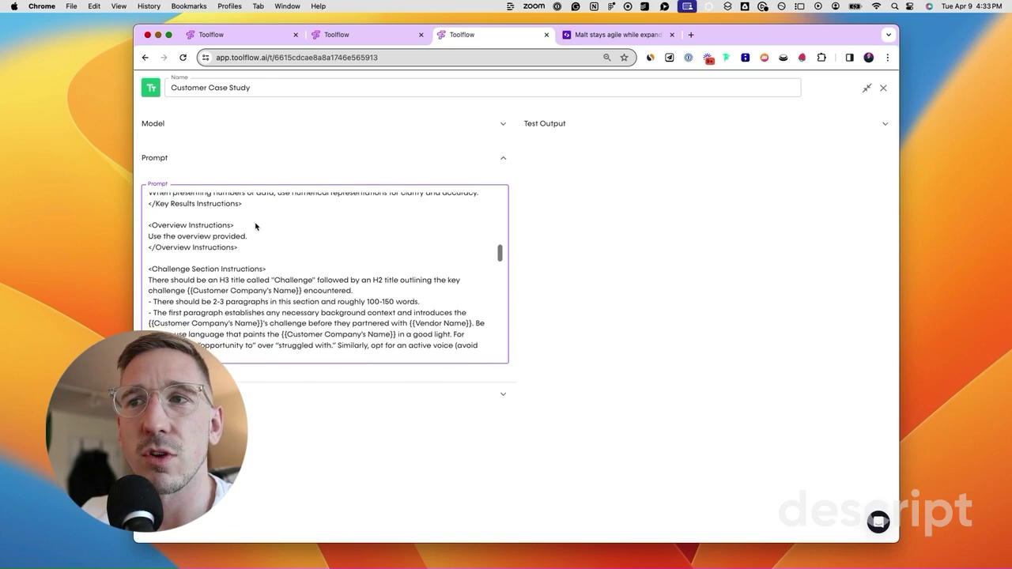
scroll(255, 227, down, 8)
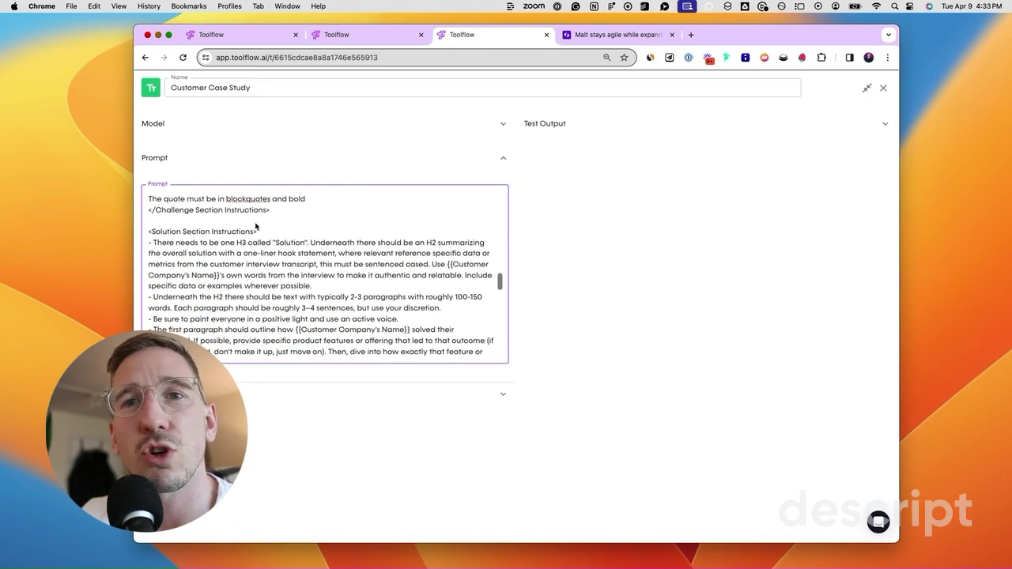
scroll(256, 227, down, 10)
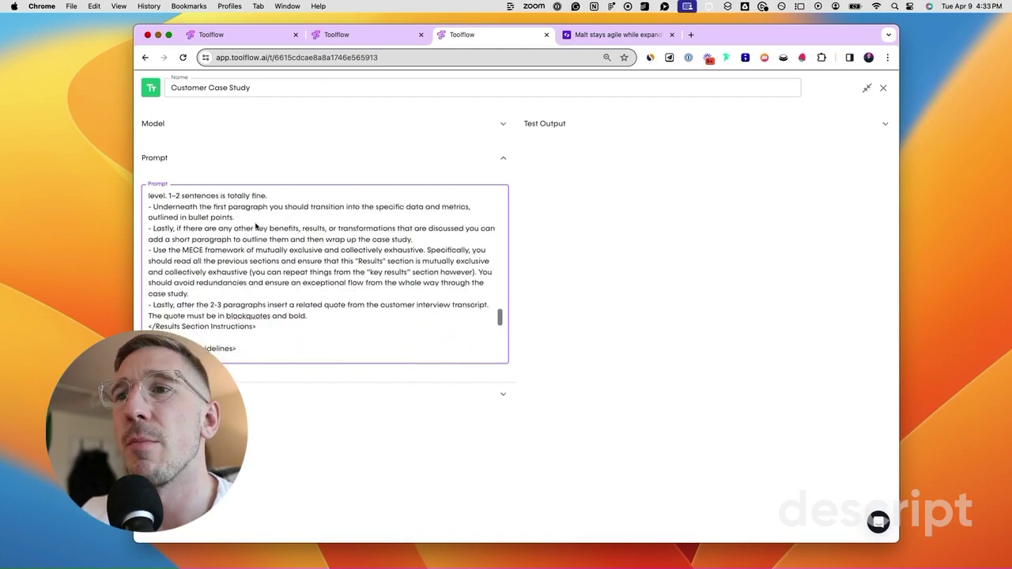
Examine the prompt's markdown Formatting guidelines, from the title and key results through the Overview, Challenge, Solution and Results layout.
scroll(256, 227, down, 1)
drag(158, 230, 229, 230)
scroll(228, 230, up, 15)
scroll(232, 239, down, 5)
scroll(232, 239, down, 10)
scroll(232, 239, up, 4)
scroll(232, 239, down, 1)
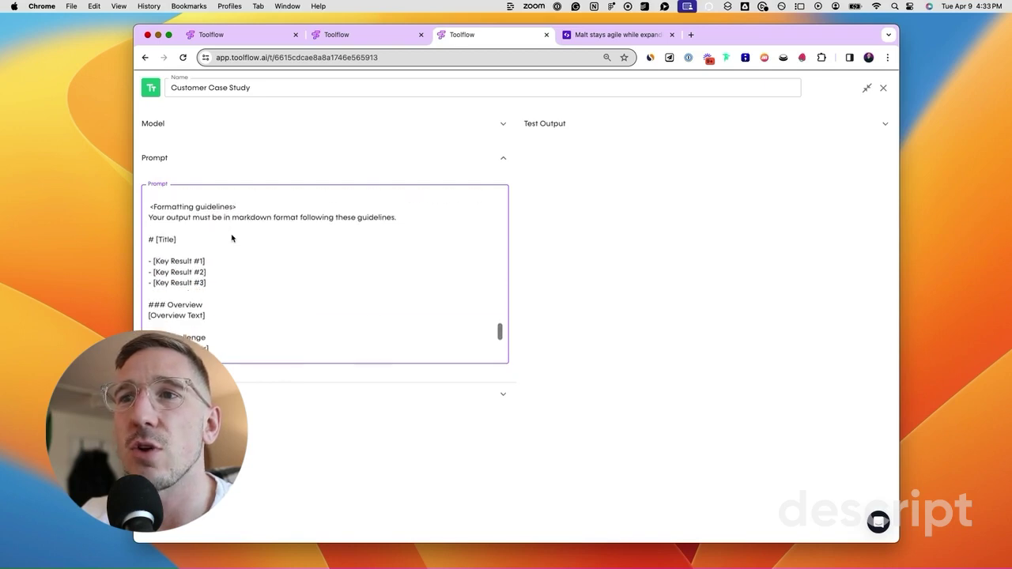
double_click(155, 246)
double_click(155, 244)
click(159, 242)
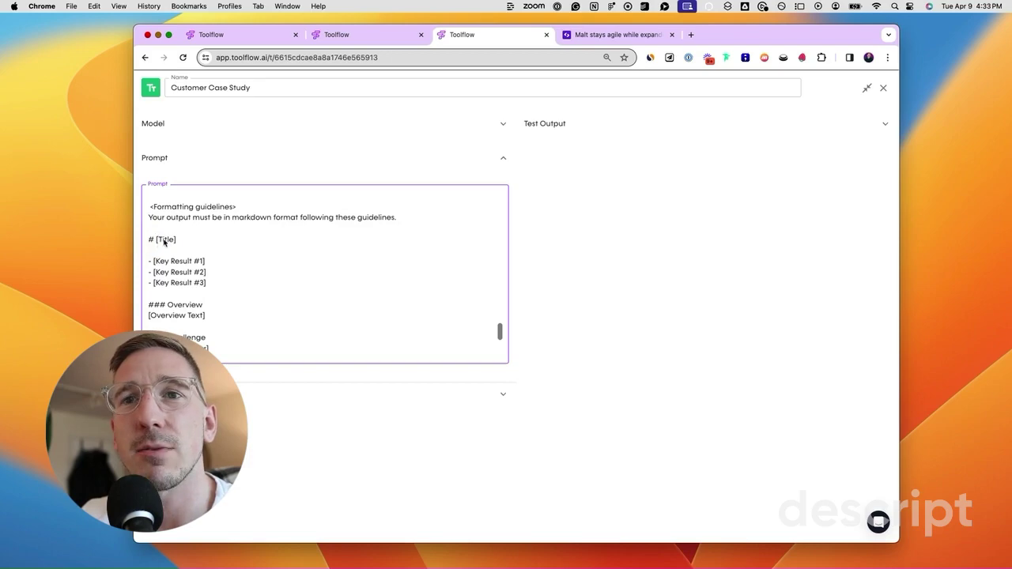
scroll(225, 248, down, 1)
scroll(219, 284, down, 4)
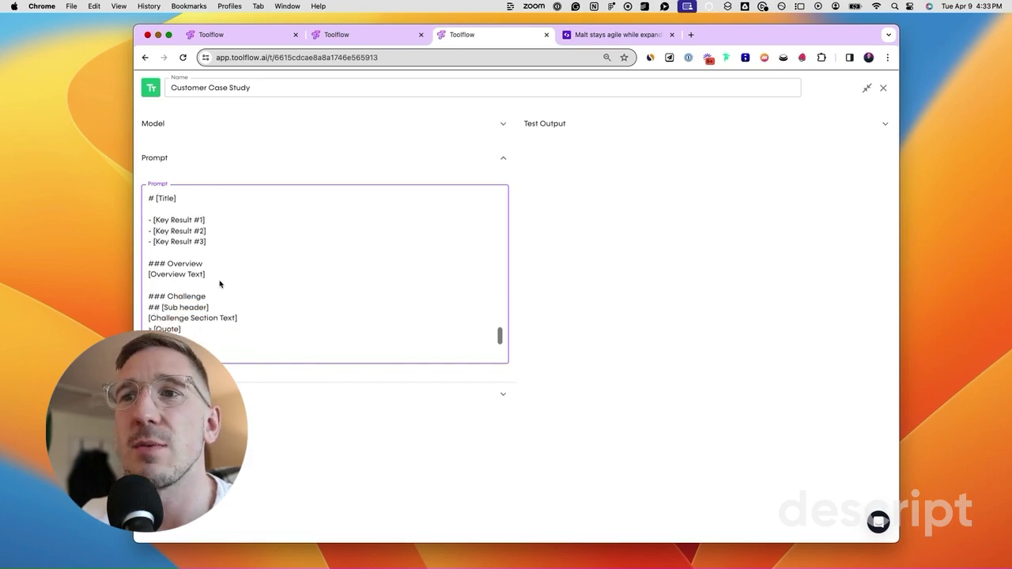
scroll(221, 287, down, 2)
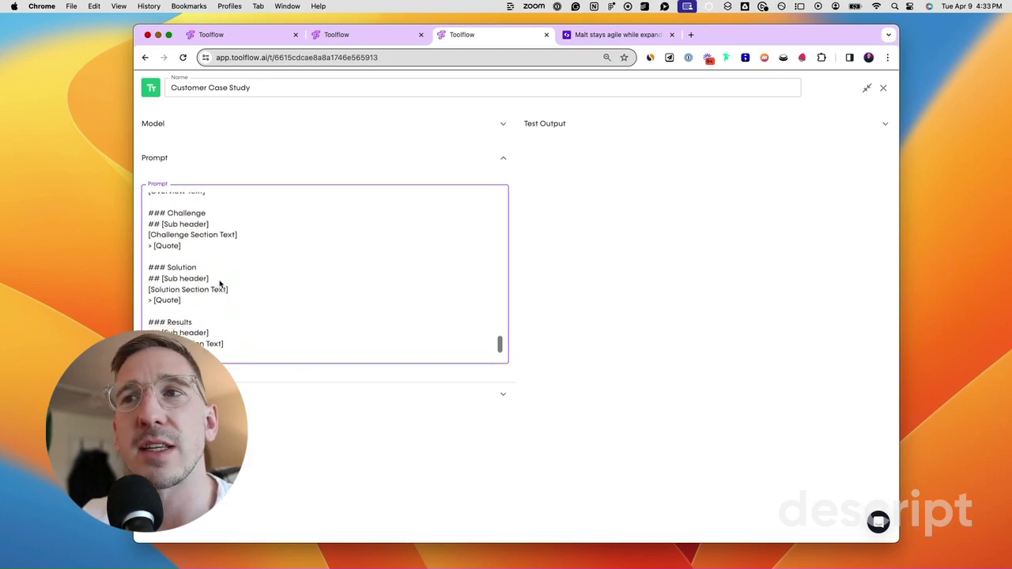
Return the Customer Case Study editor to its compact size, save the Case Study Generator Tool (Demo) and open the tool.
scroll(222, 286, up, 15)
click(868, 88)
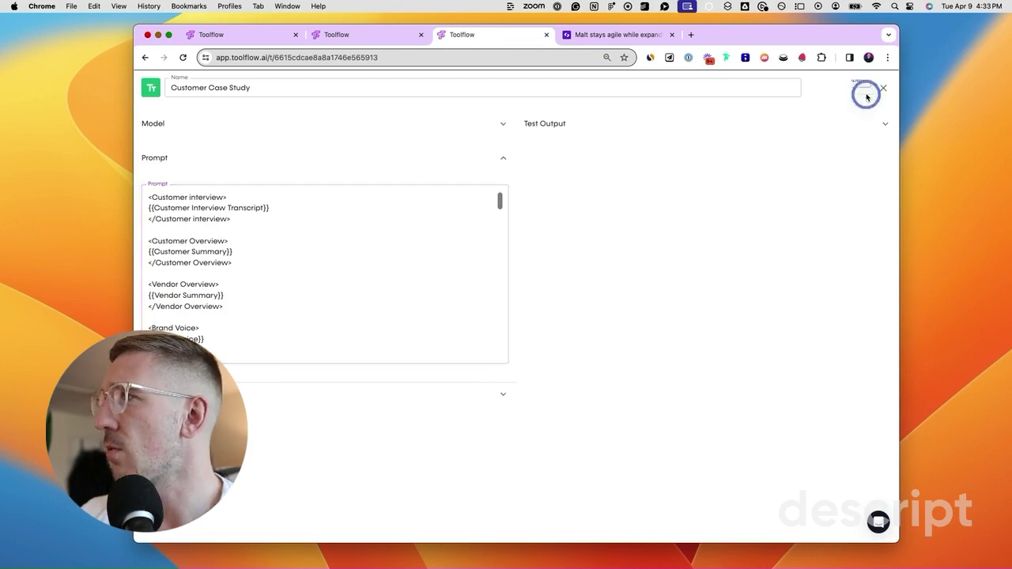
click(822, 79)
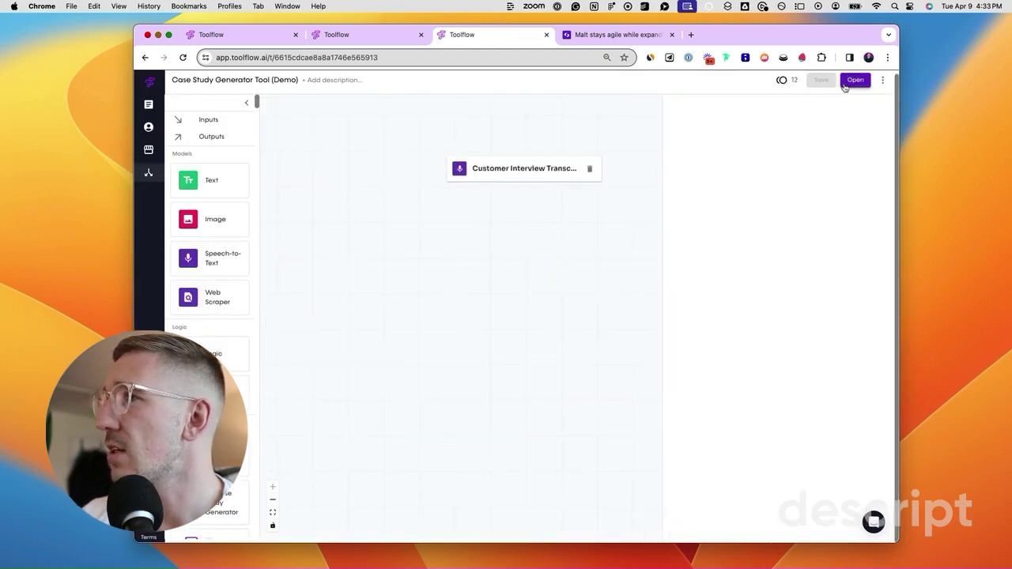
click(852, 82)
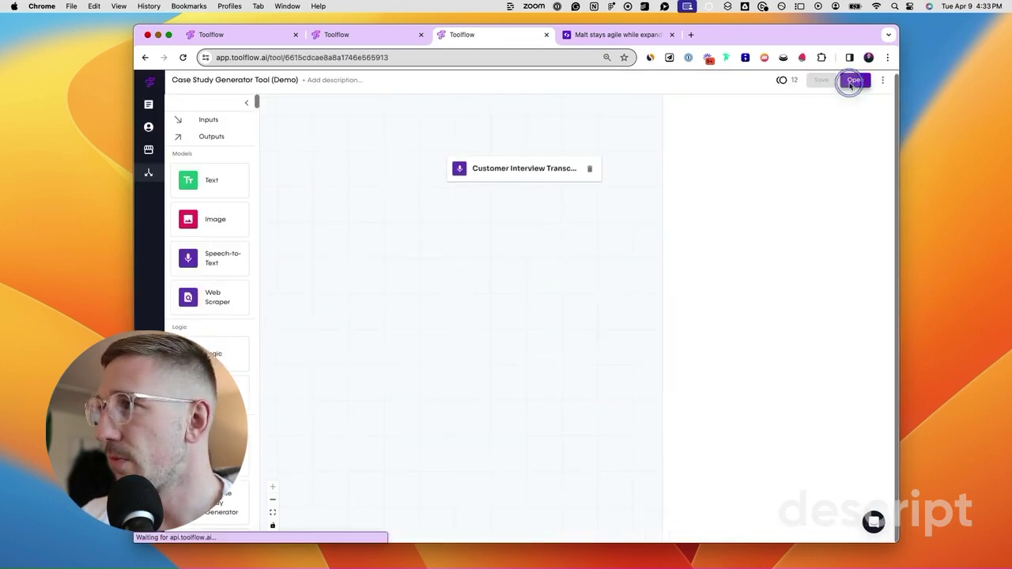